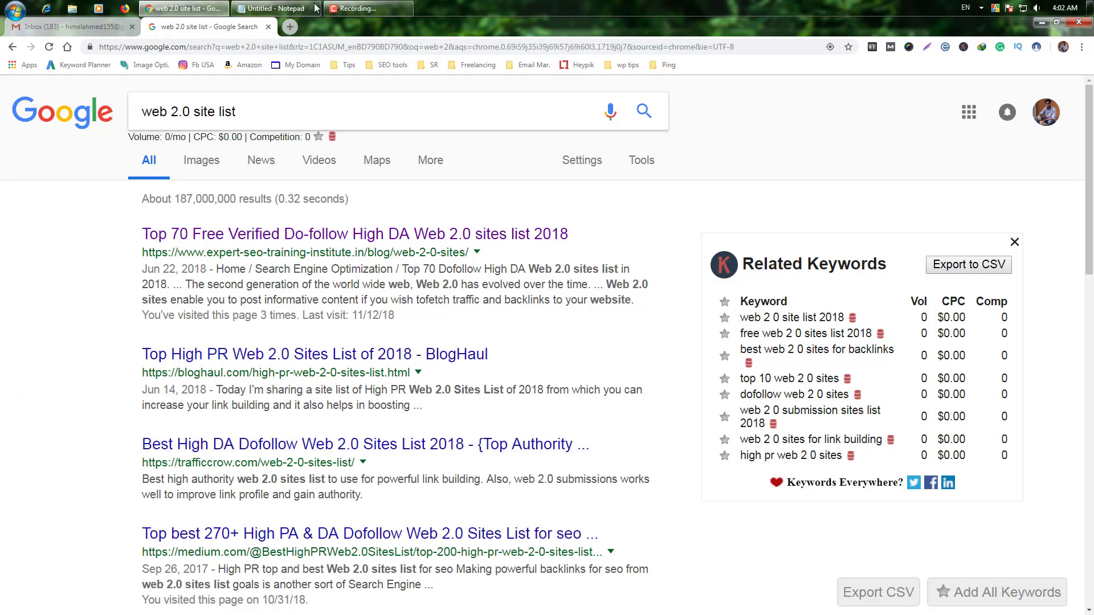
Step: Bring the Notepad list of yola.com, wordpress.com and blogger.com addresses beside the Google results
left_click(268, 8)
left_click_drag(650, 98, 530, 65)
left_click(649, 107)
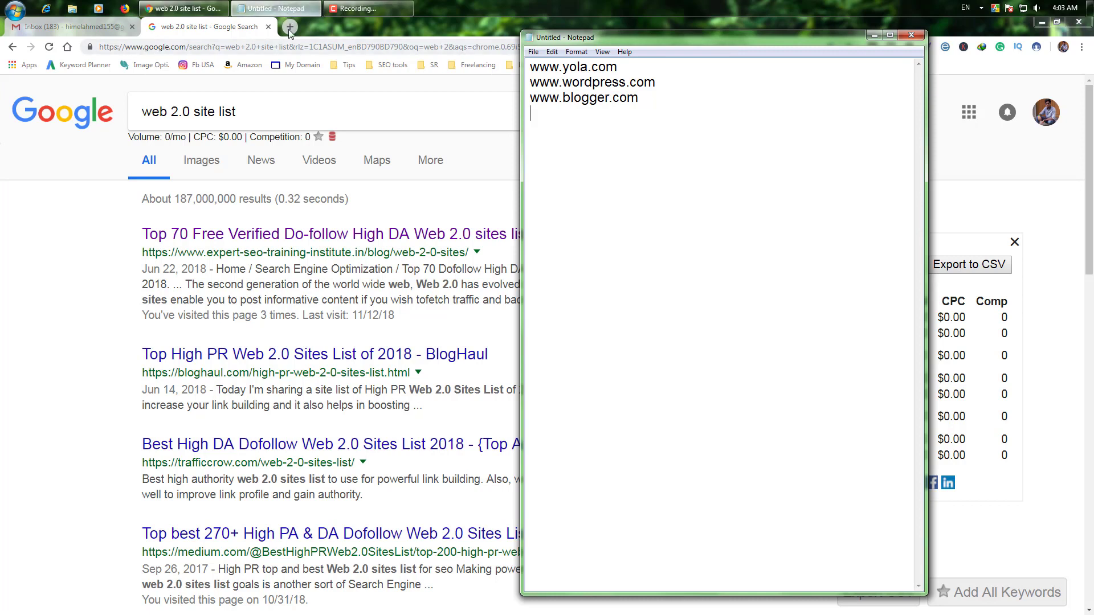
left_click_drag(633, 66, 530, 67)
key("ctrl+c")
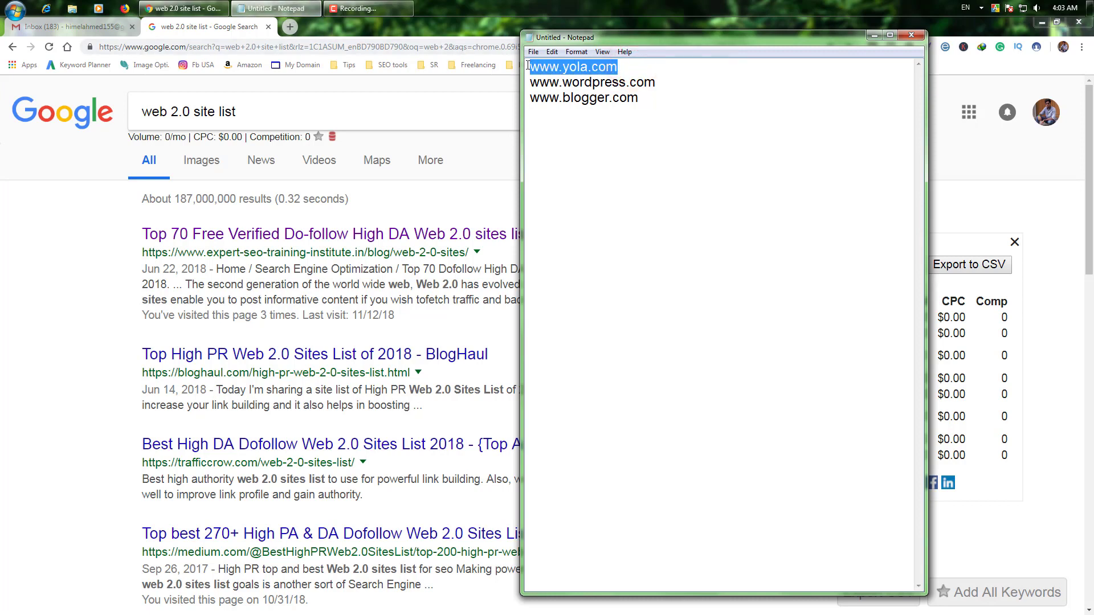
left_click(292, 27)
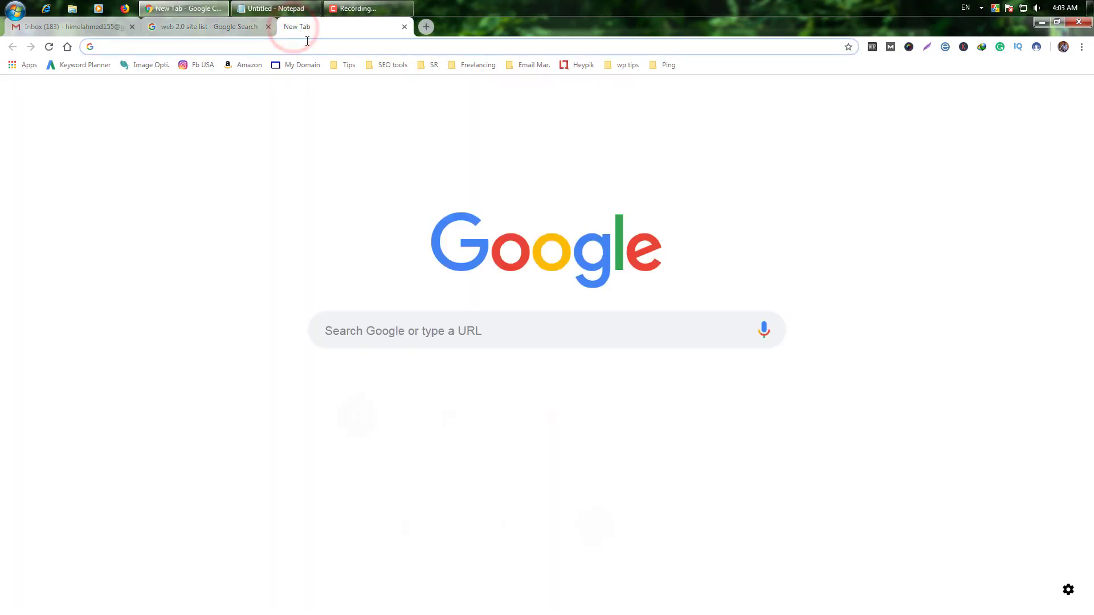
Step: Go to yola.com and start signing up for a free website
key("ctrl+v")
key("Return")
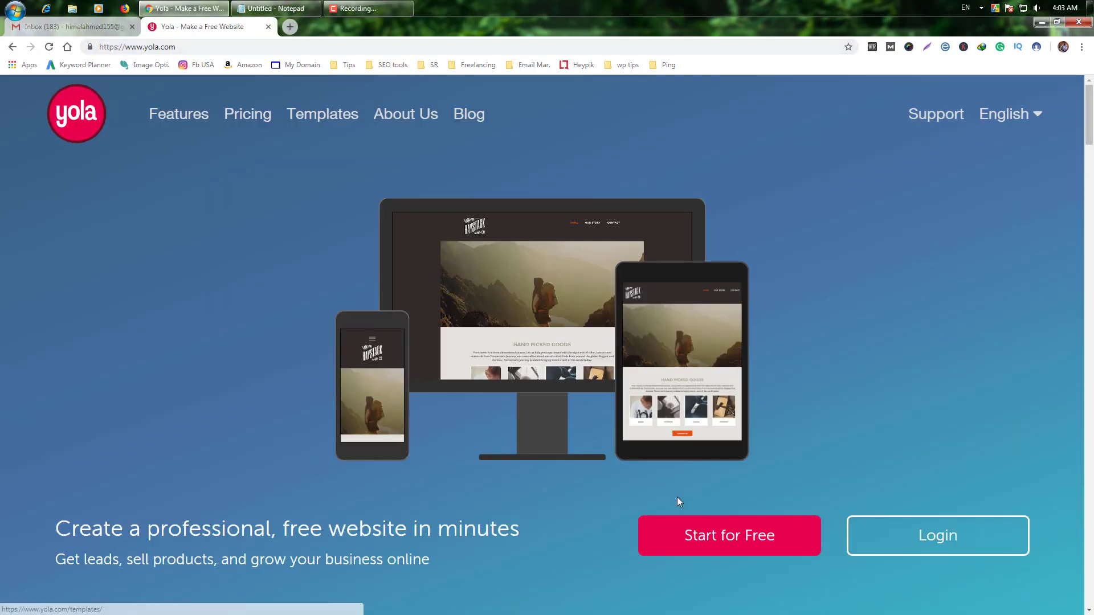
left_click(745, 541)
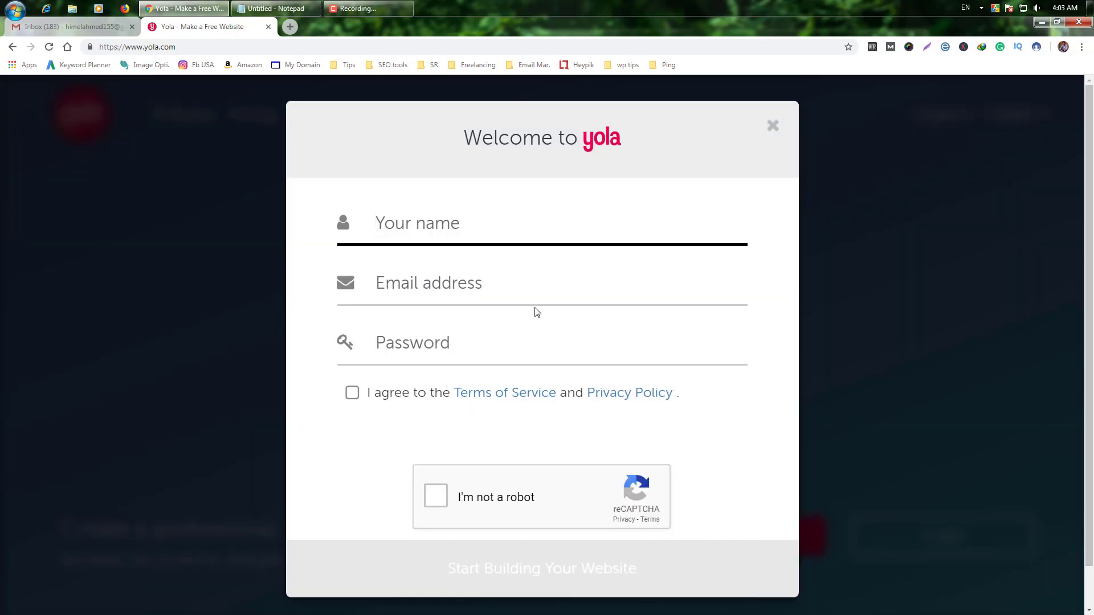
Step: Fill in the account holder's name, e-mail and password, and accept the Terms of Service
left_click(454, 223)
type("hi")
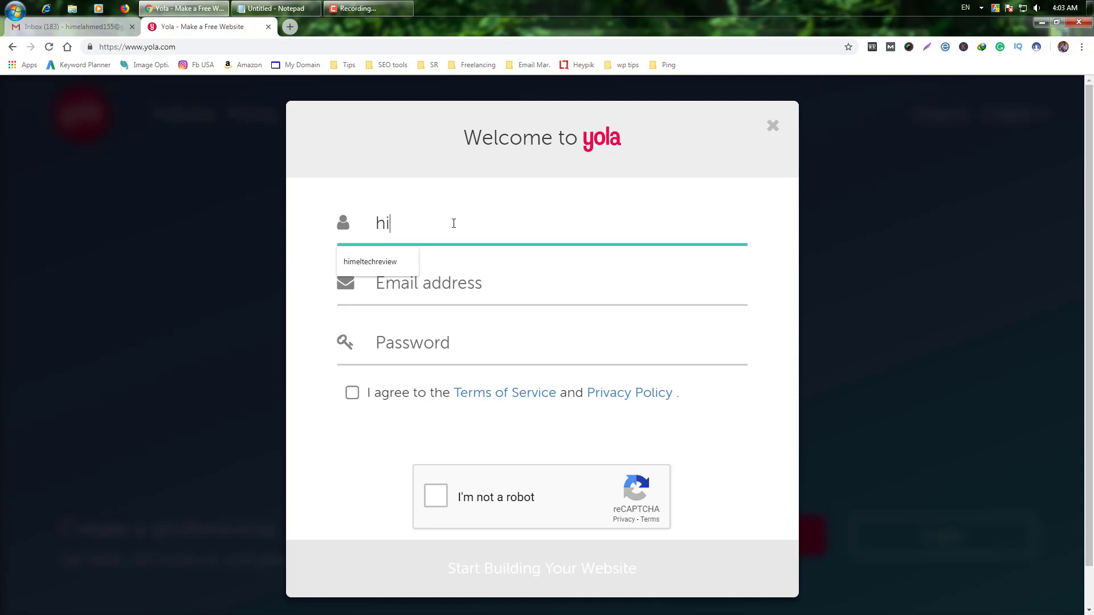
type("me;l")
key("BackSpace")
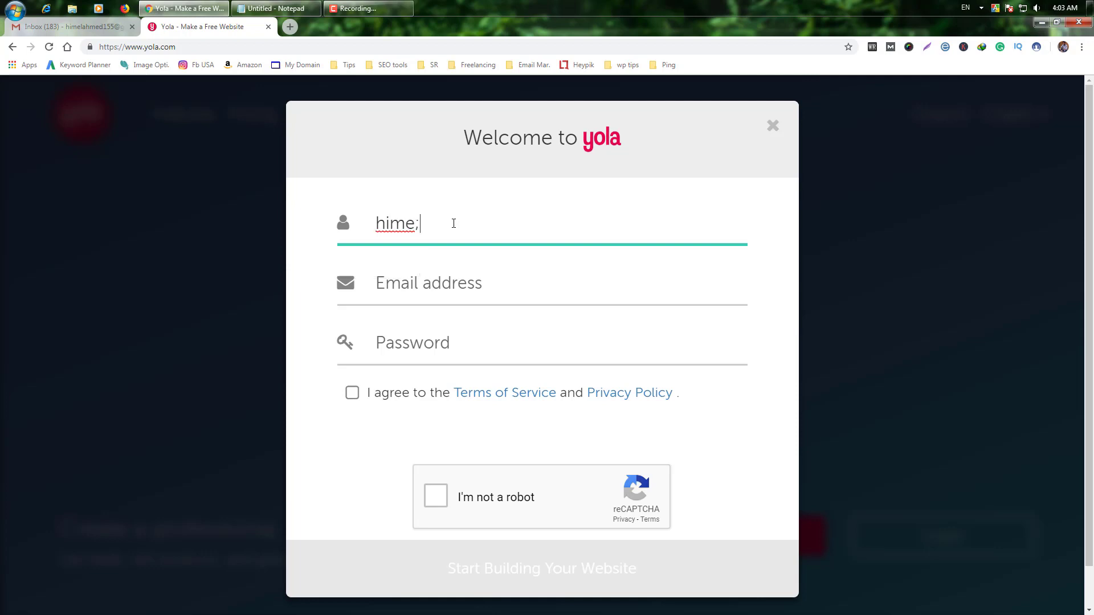
key("BackSpace")
type("l")
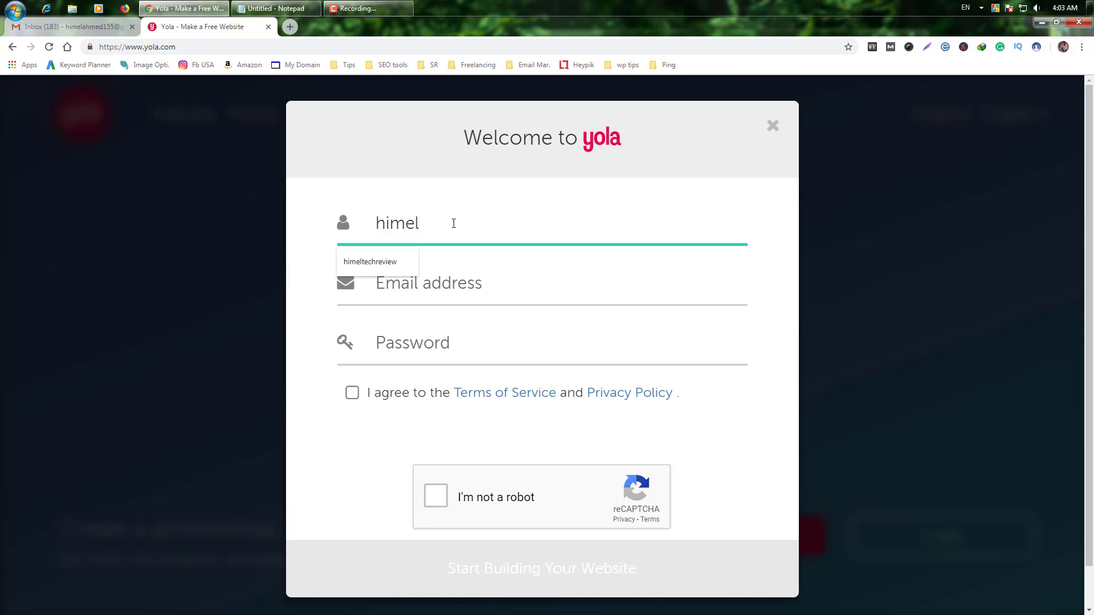
left_click(482, 289)
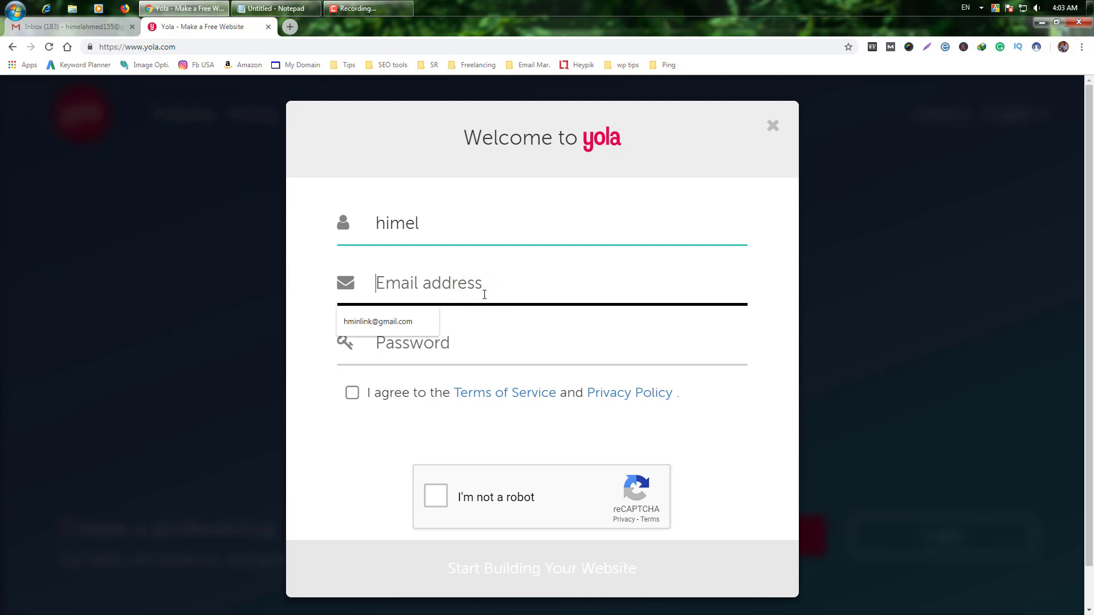
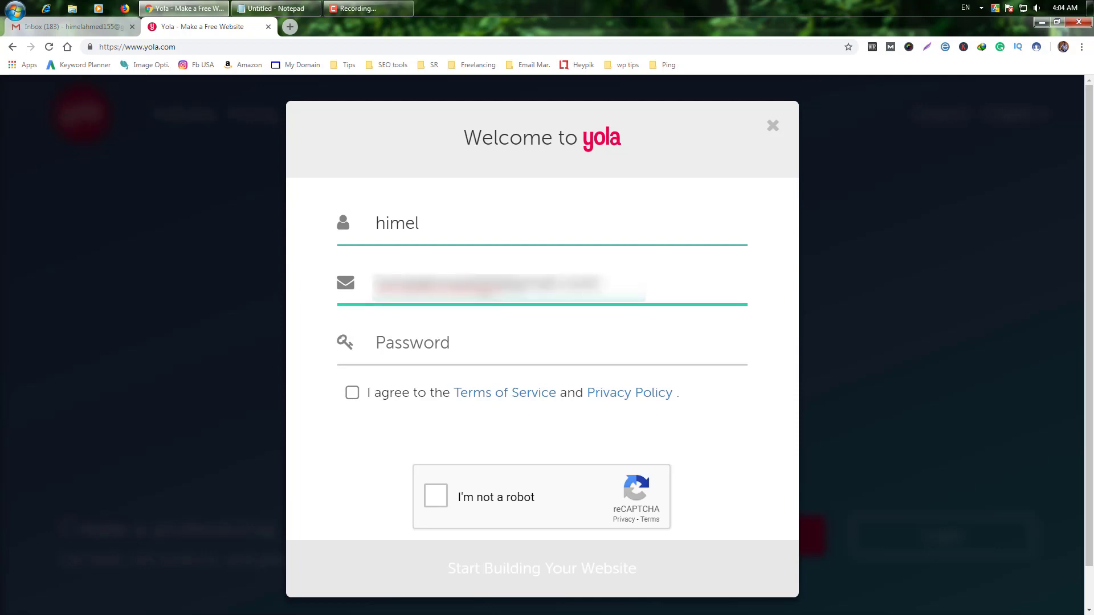
left_click(492, 347)
key("ctrl+v")
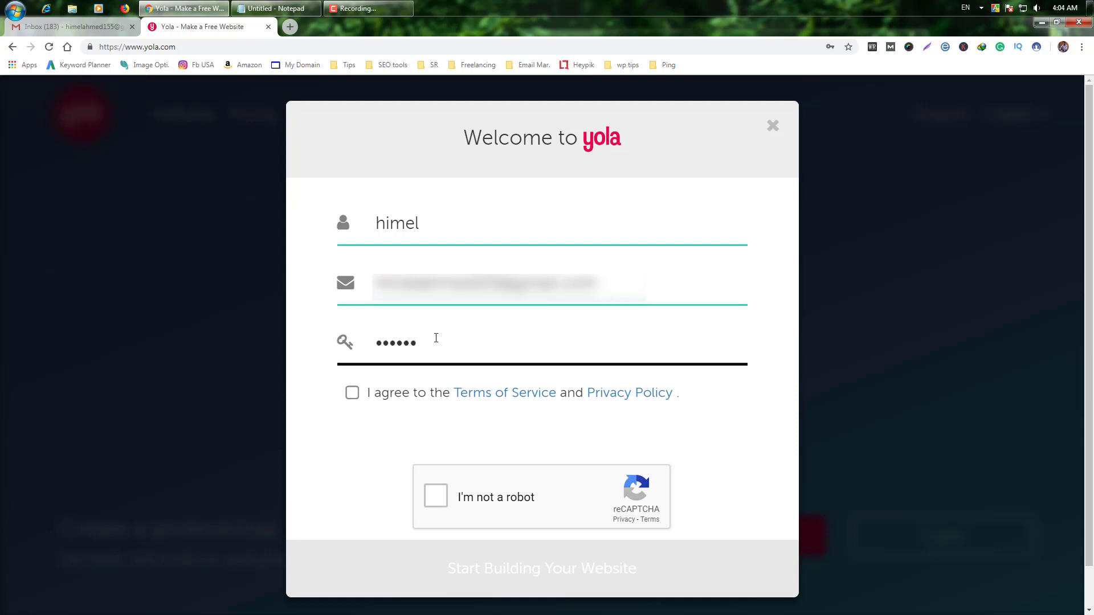
left_click(353, 395)
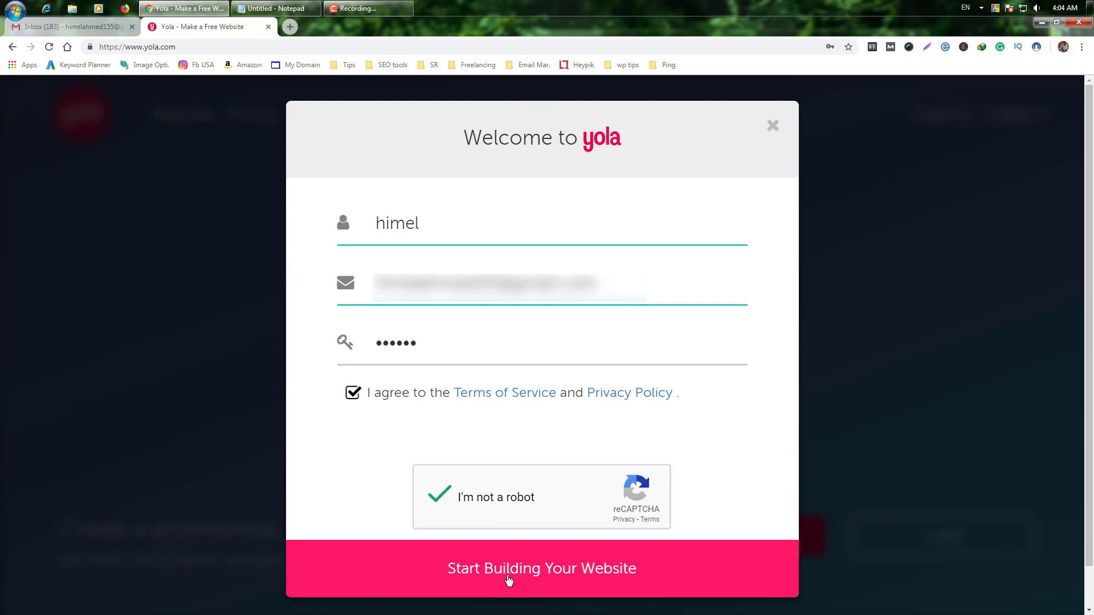
Step: Submit the sign-up, replacing the too-short password with a longer one
left_click(529, 579)
scroll(442, 293, "down", 1)
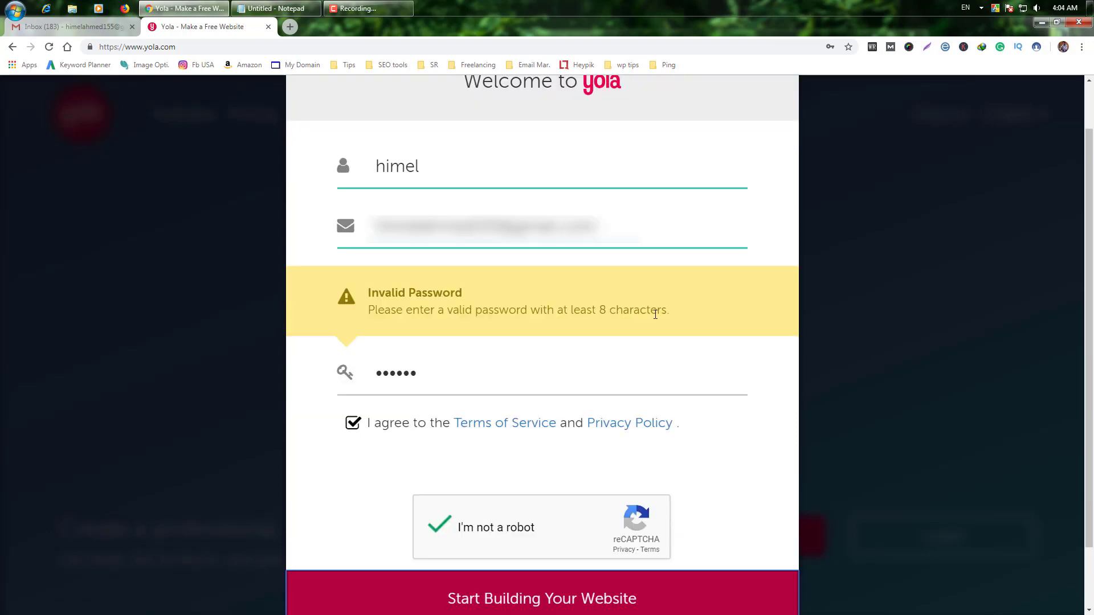
double_click(441, 376)
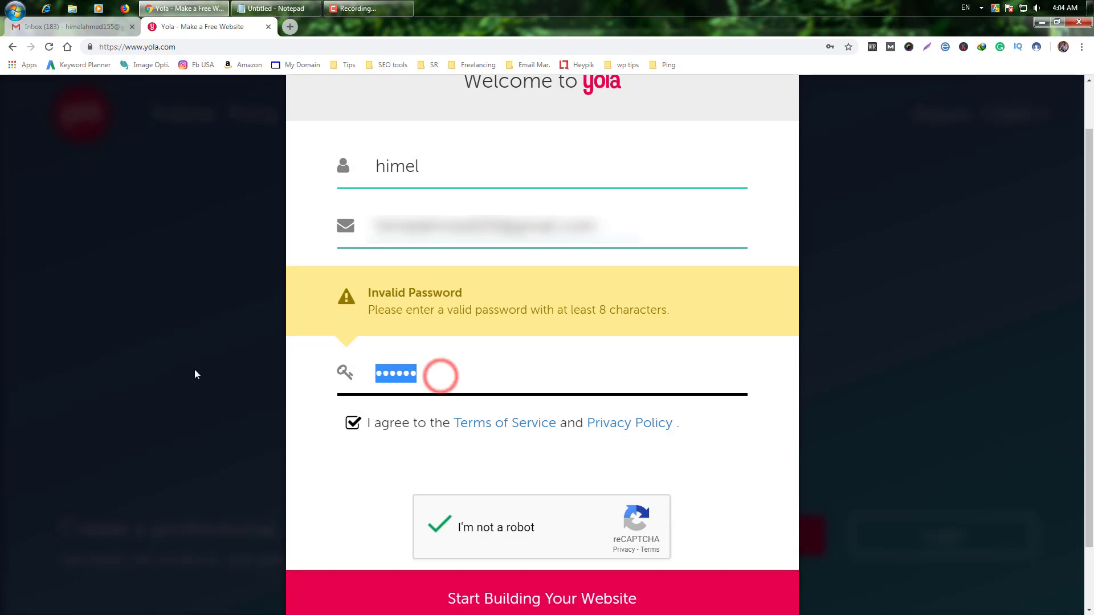
type("*********")
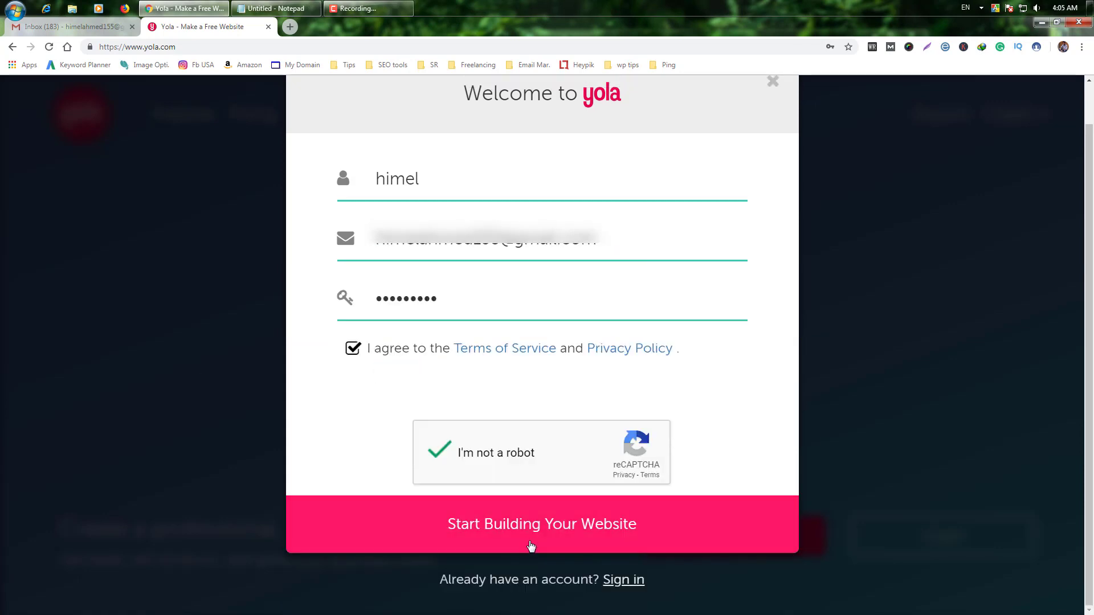
left_click(515, 534)
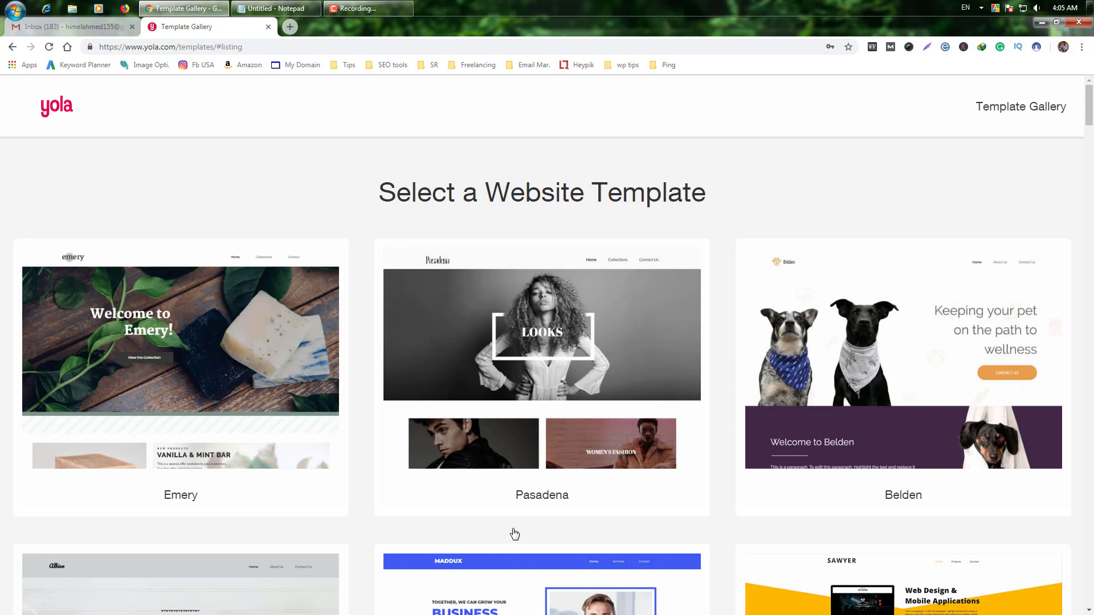
Step: Browse the template gallery and open the Sawyer template's details and live preview
scroll(514, 534, "down", 12)
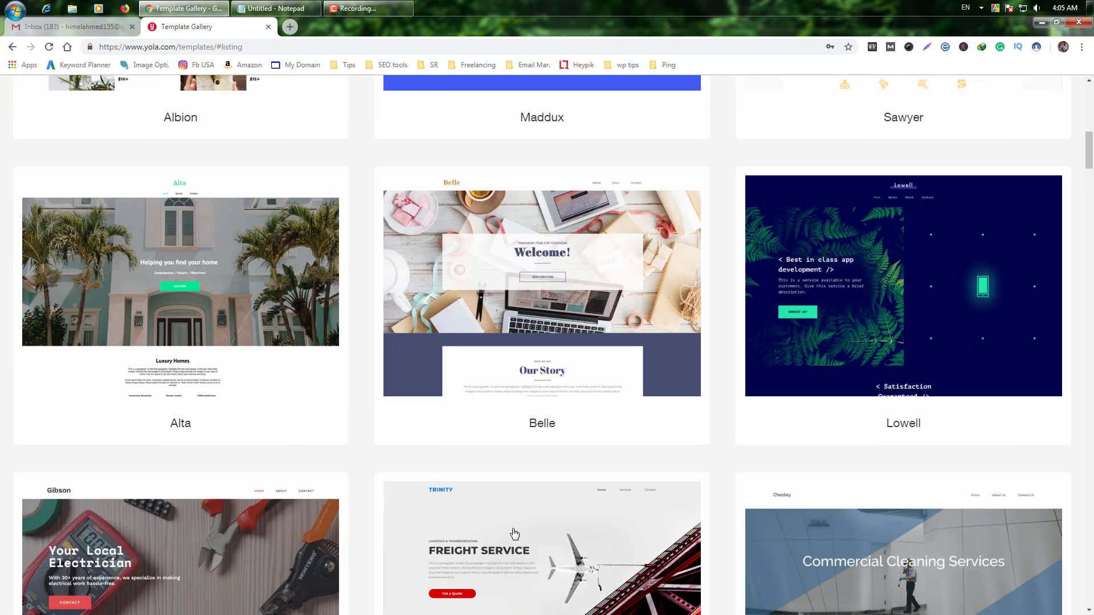
scroll(515, 534, "down", 15)
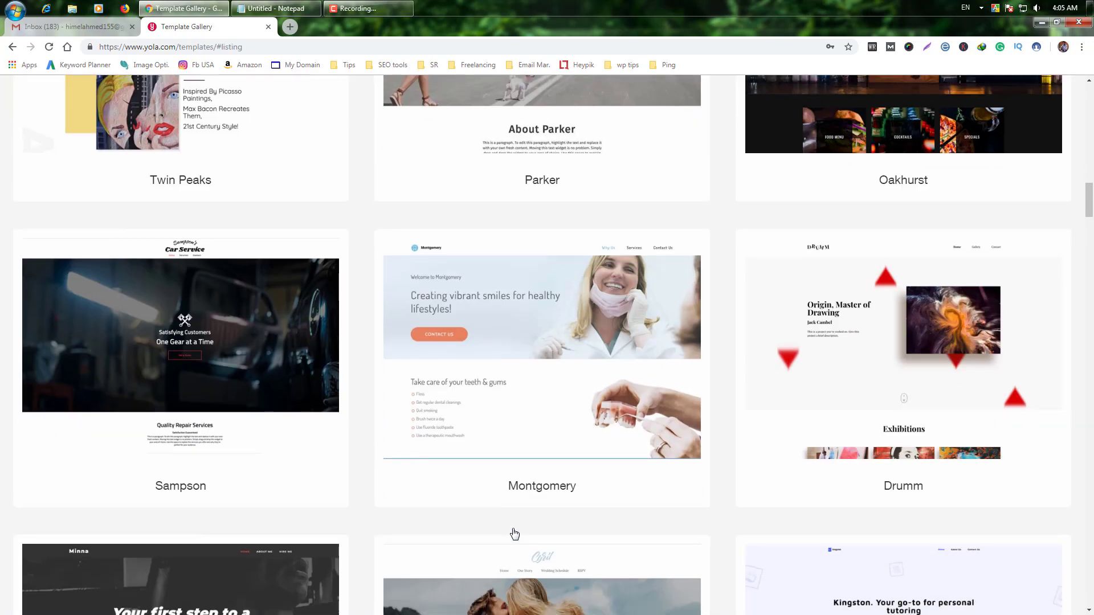
scroll(515, 534, "up", 18)
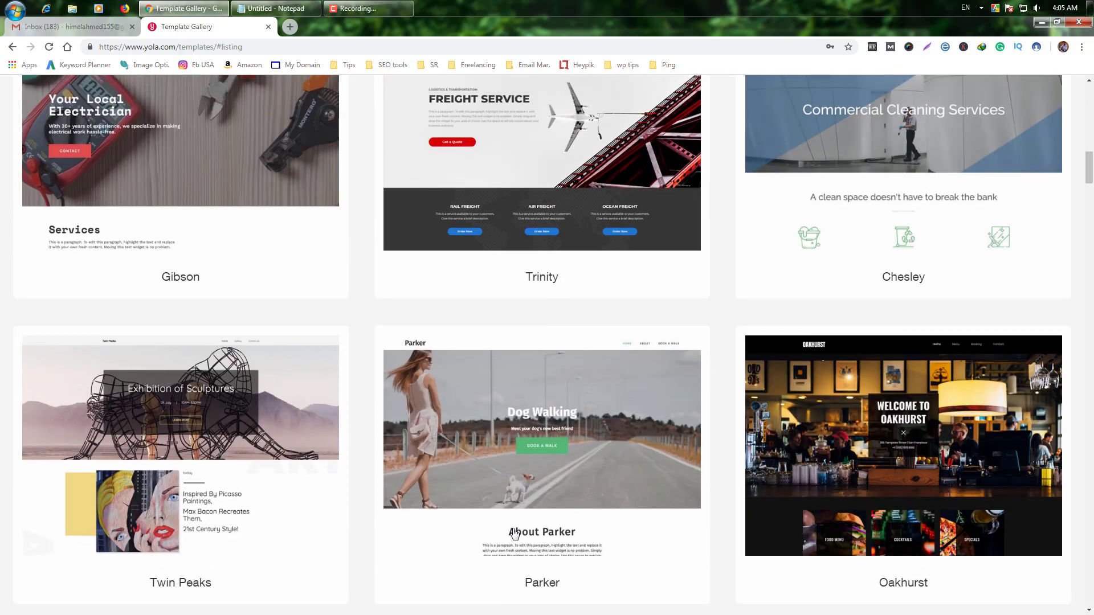
scroll(514, 534, "up", 3)
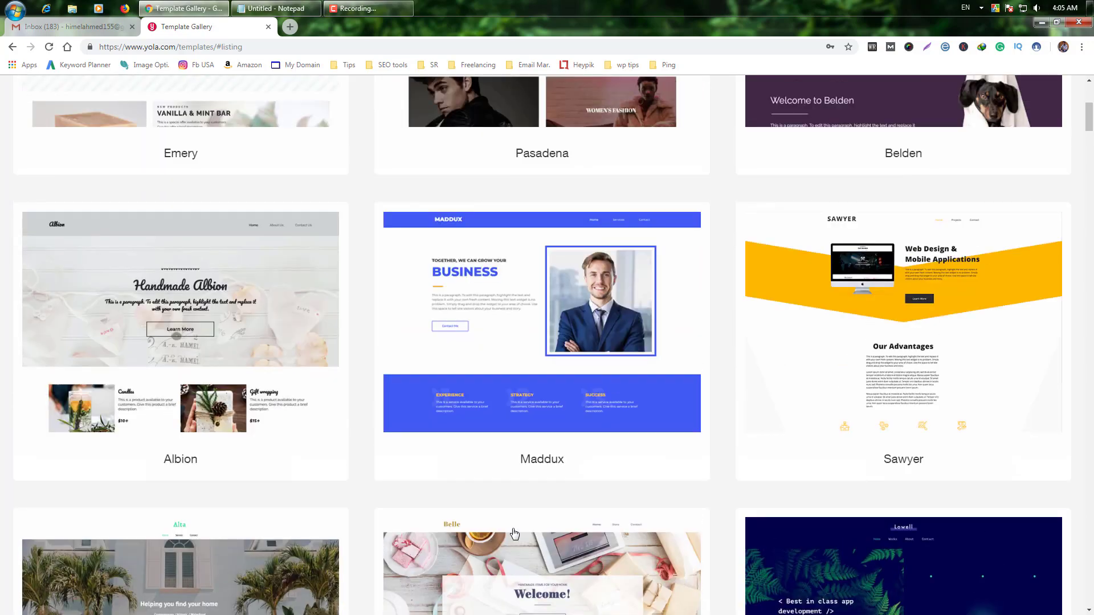
scroll(515, 534, "up", 1)
mouse_move(969, 444)
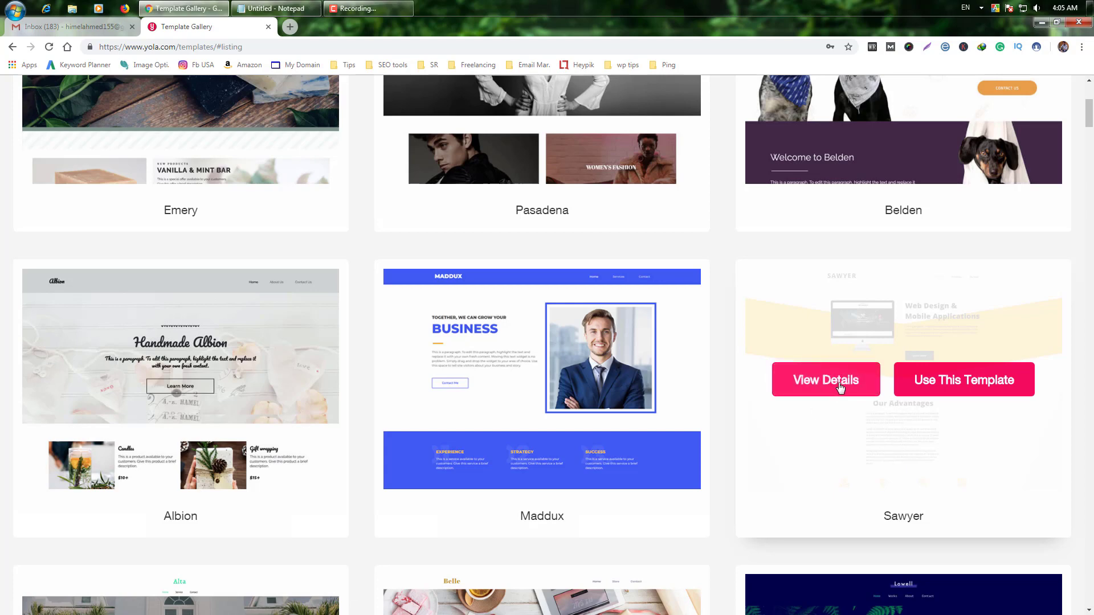
left_click(834, 385)
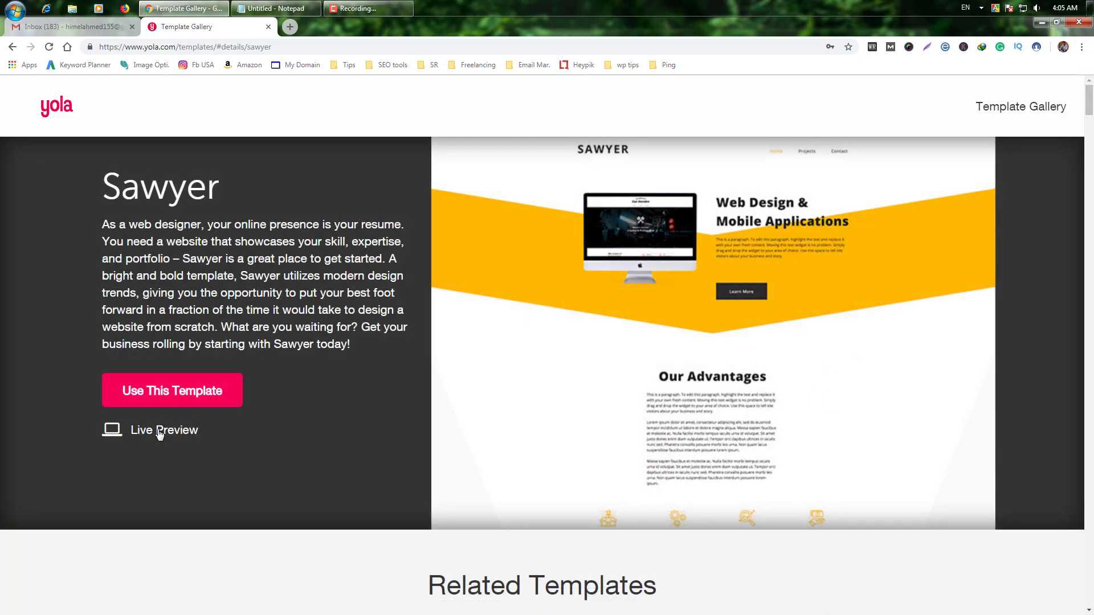
left_click(159, 433)
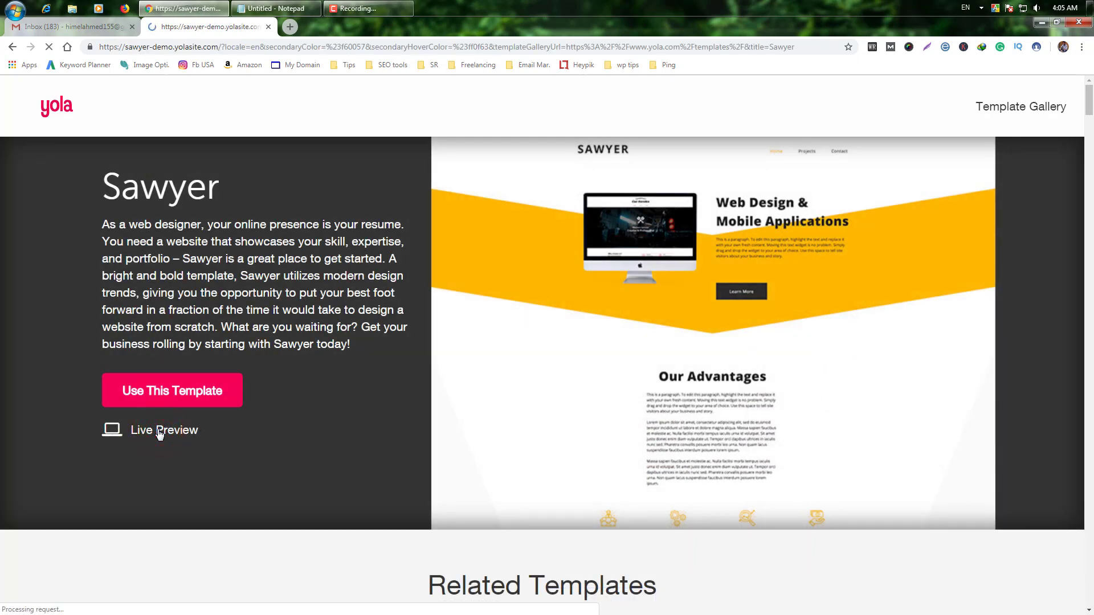
scroll(710, 436, "down", 12)
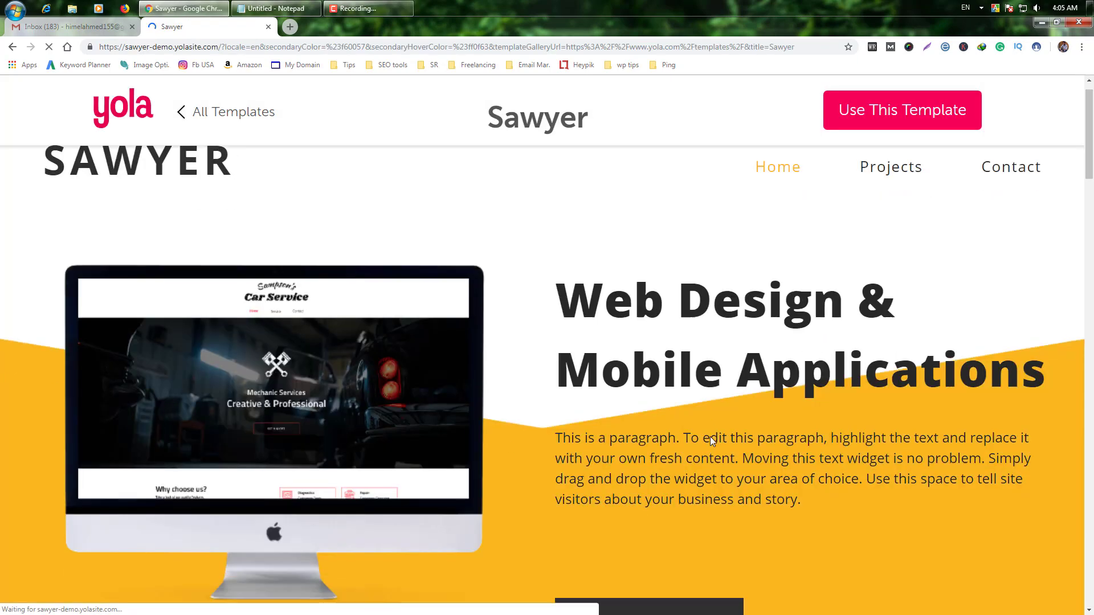
scroll(711, 436, "down", 15)
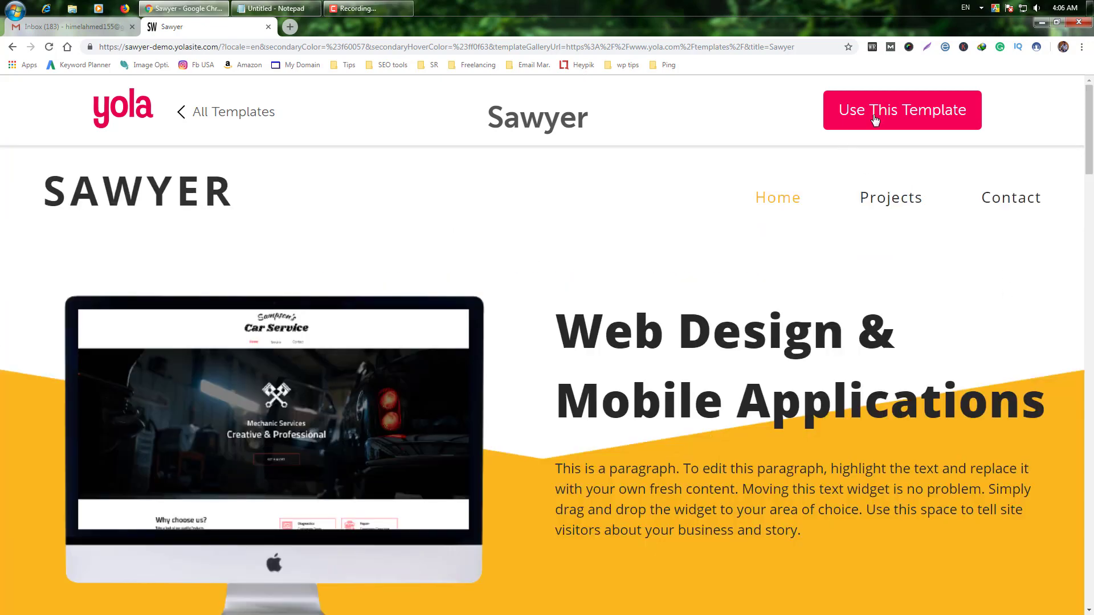
Step: Choose the Sawyer template and enter a name for the new website
left_click(912, 122)
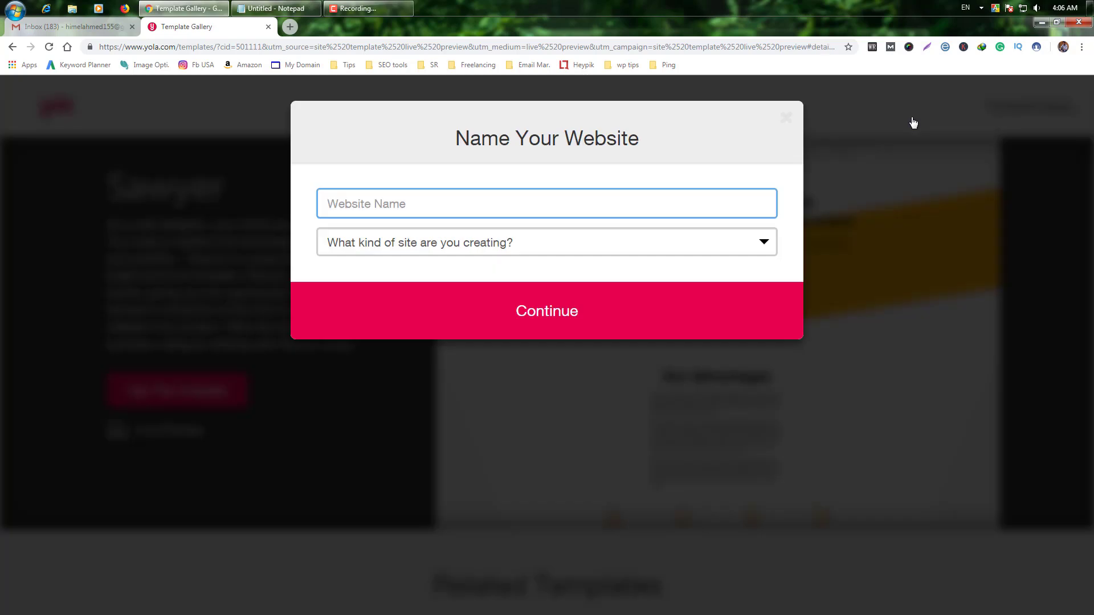
left_click(483, 215)
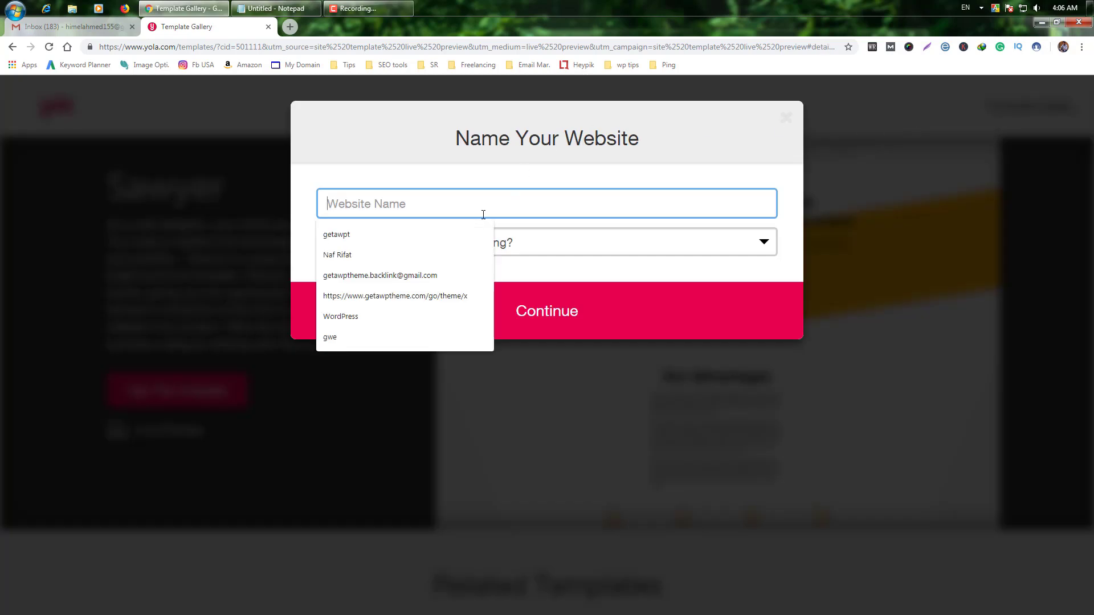
type("himel")
left_click(384, 263)
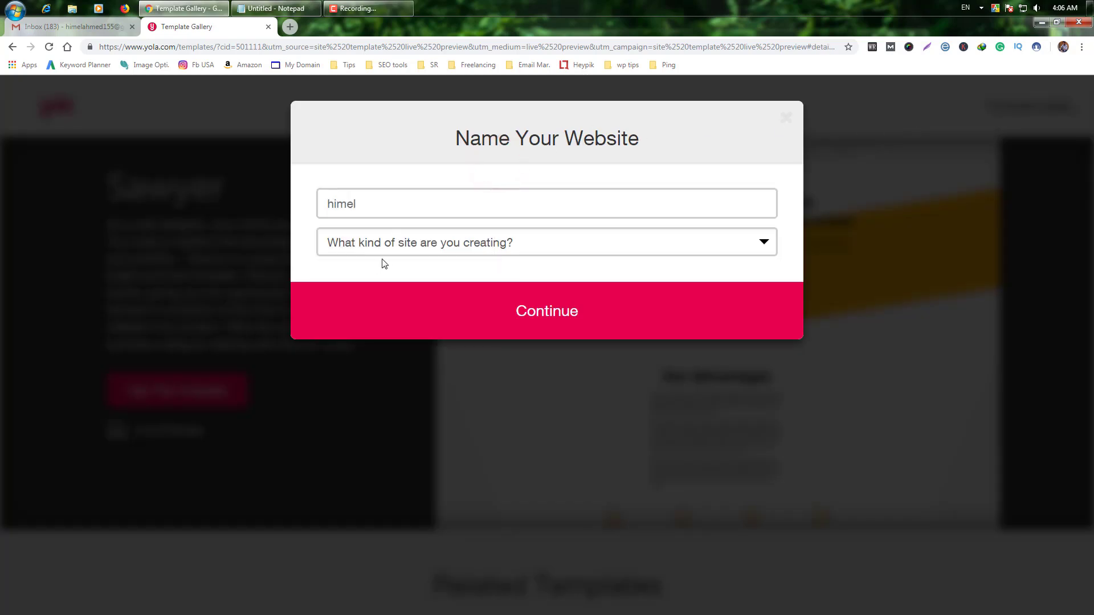
Step: Set the site type to Music & Video, add a description, and continue
left_click(518, 244)
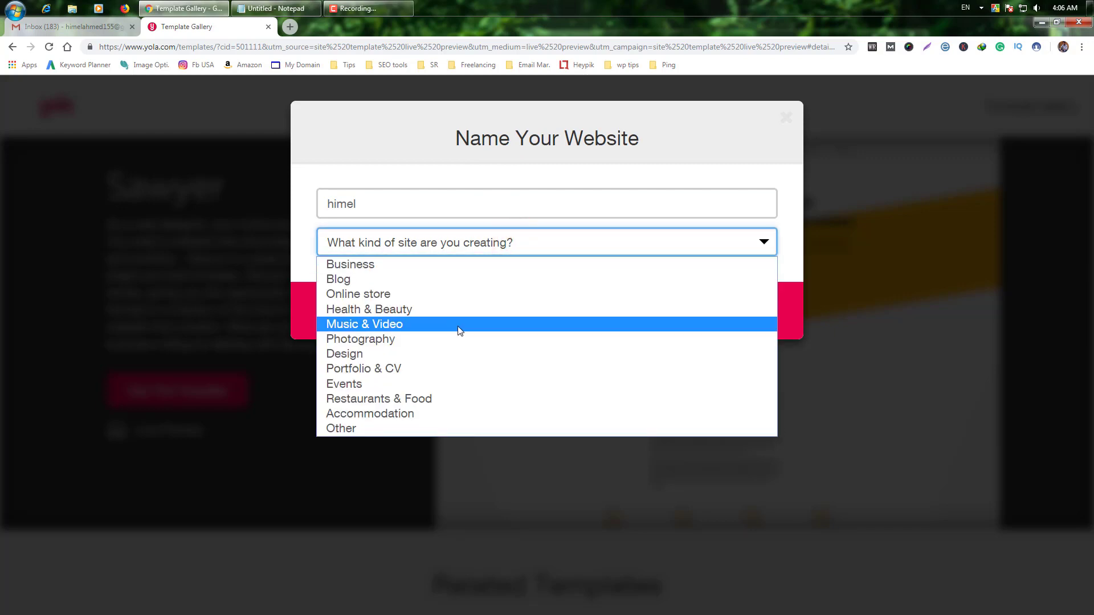
left_click(408, 324)
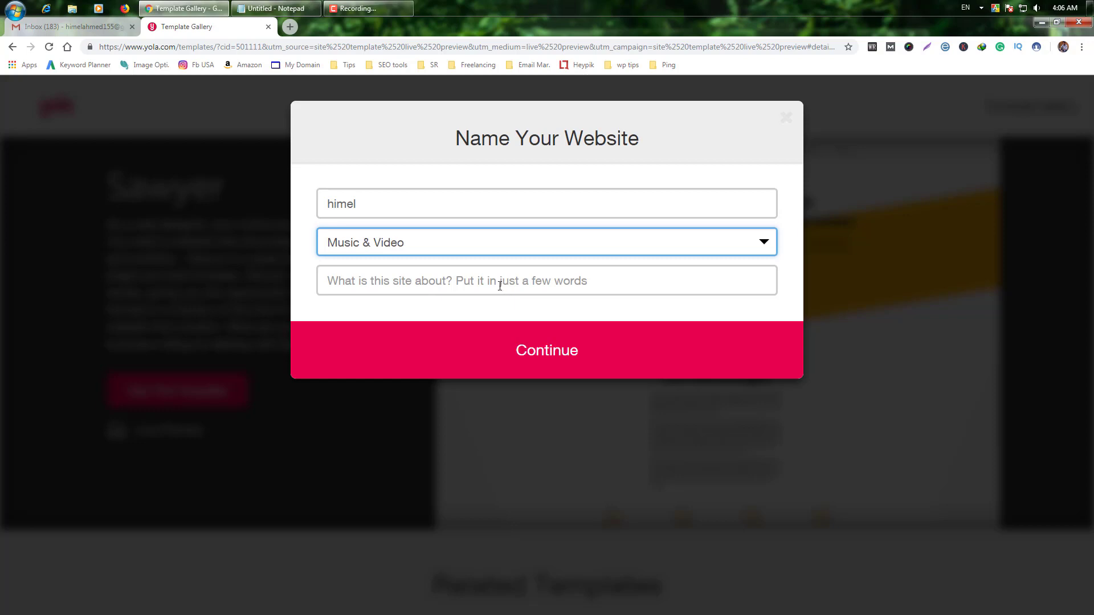
left_click(563, 280)
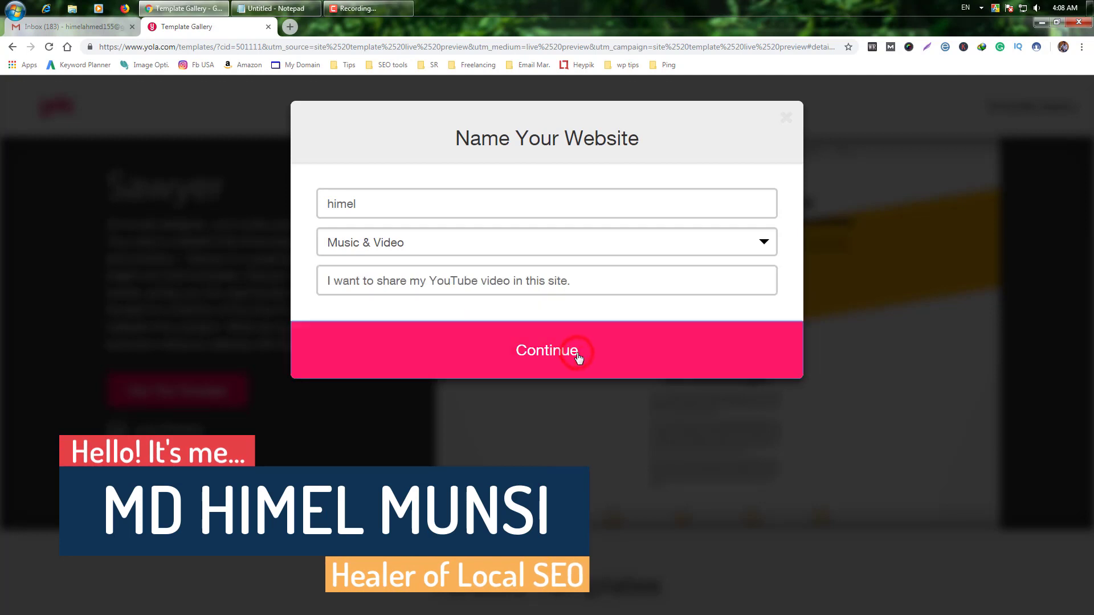
left_click(579, 357)
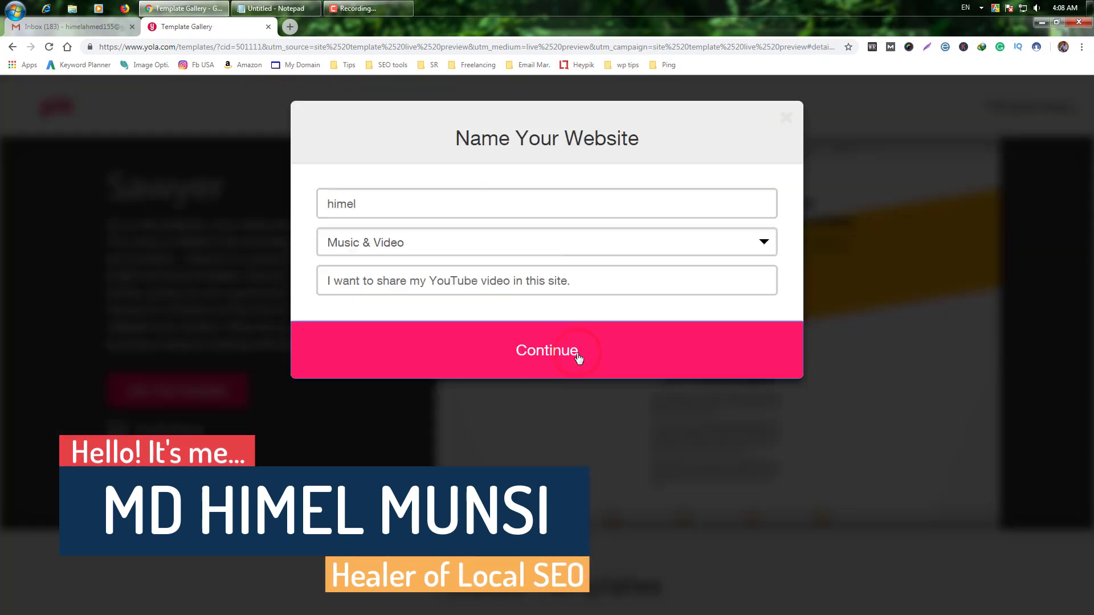
left_click(578, 357)
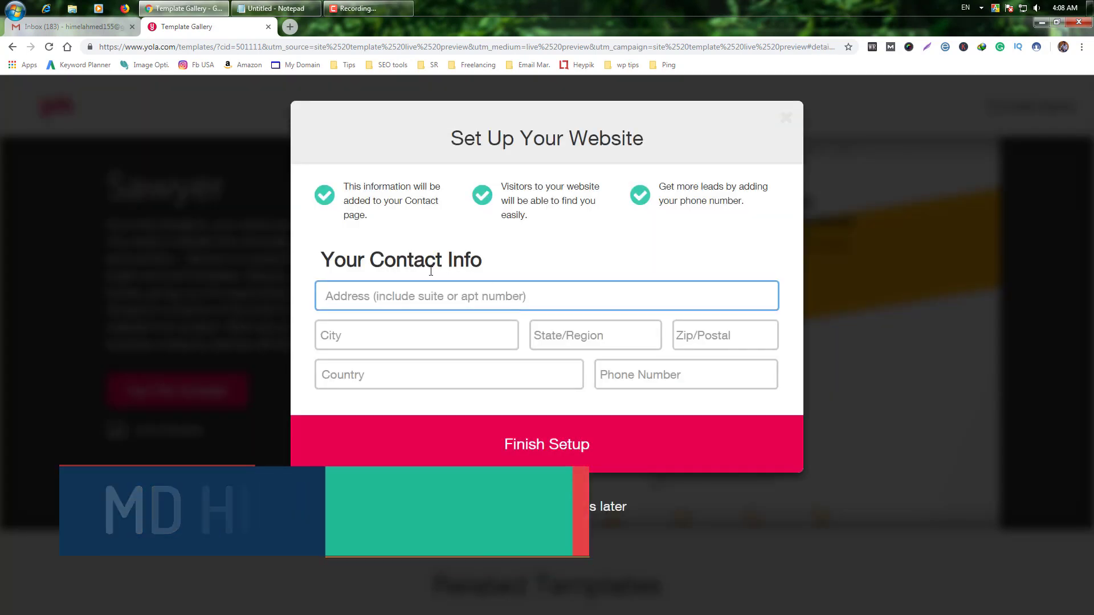
Step: Autofill the contact address from saved details and finish the website setup
left_click(420, 299)
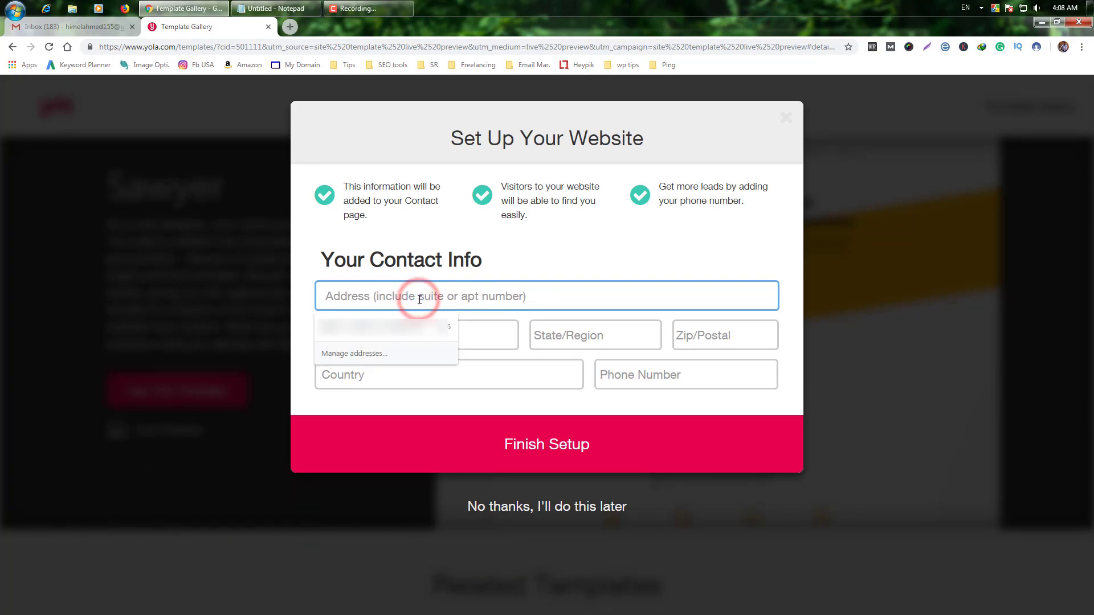
left_click(419, 319)
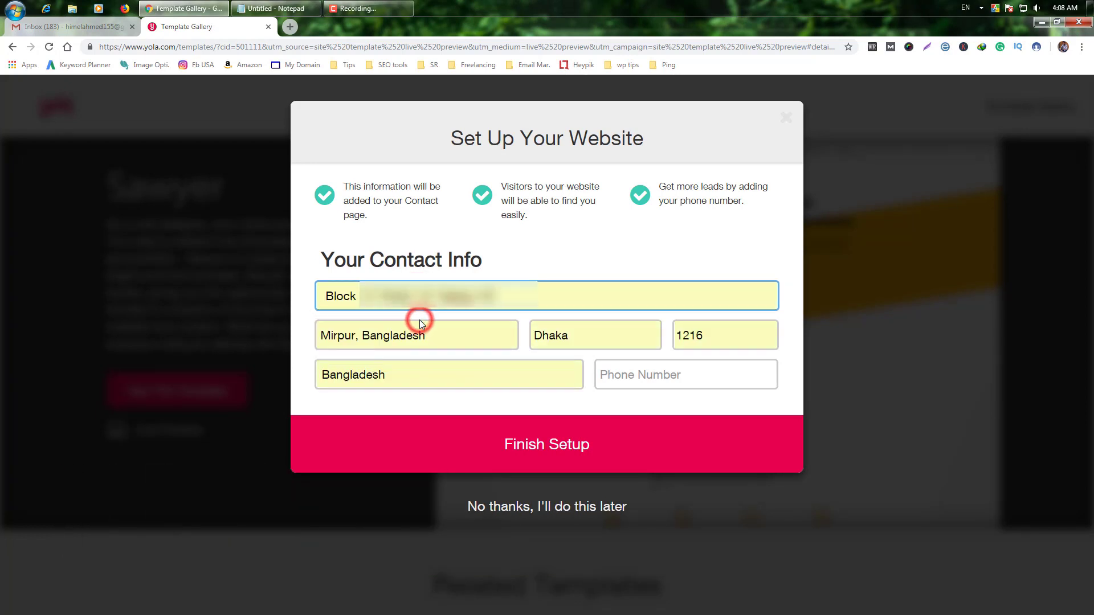
left_click(649, 378)
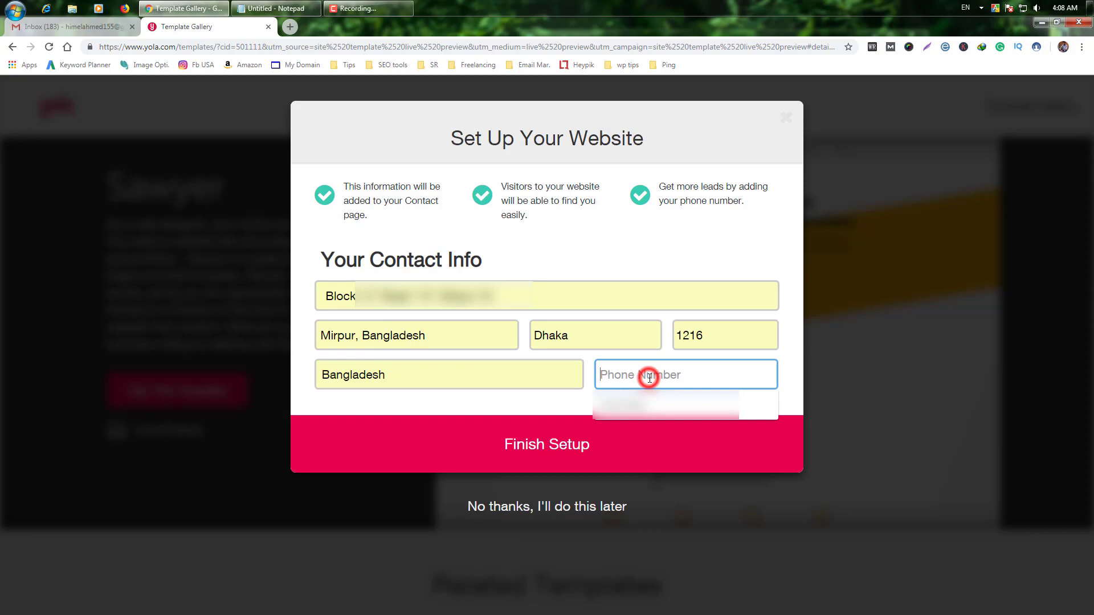
left_click(570, 407)
left_click(568, 444)
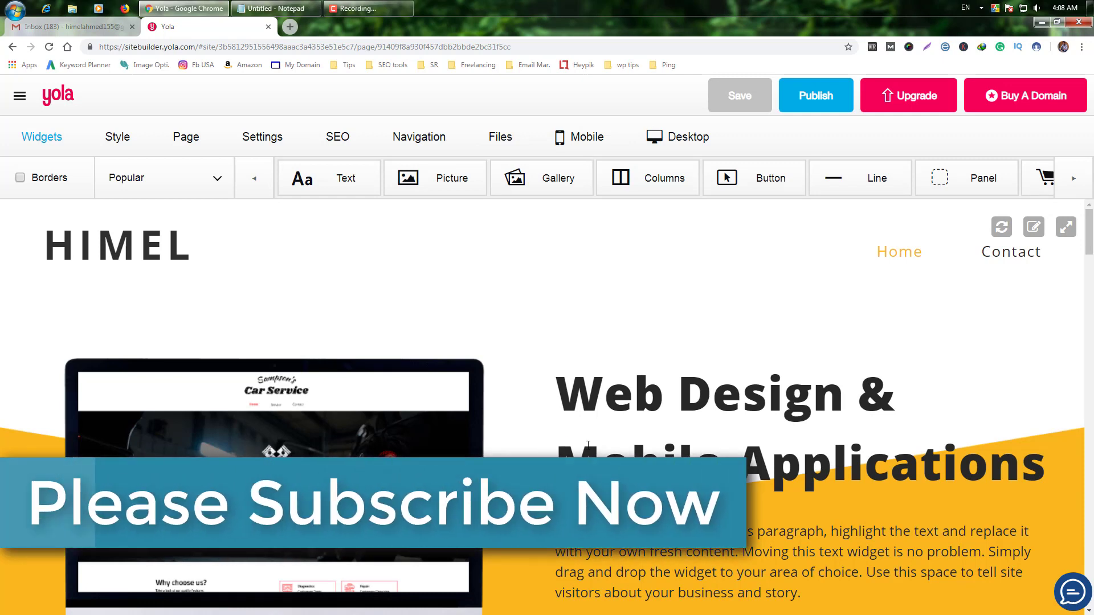
Step: Delete the laptop picture and the heading-and-paragraph text block, confirming each deletion
left_click(520, 350)
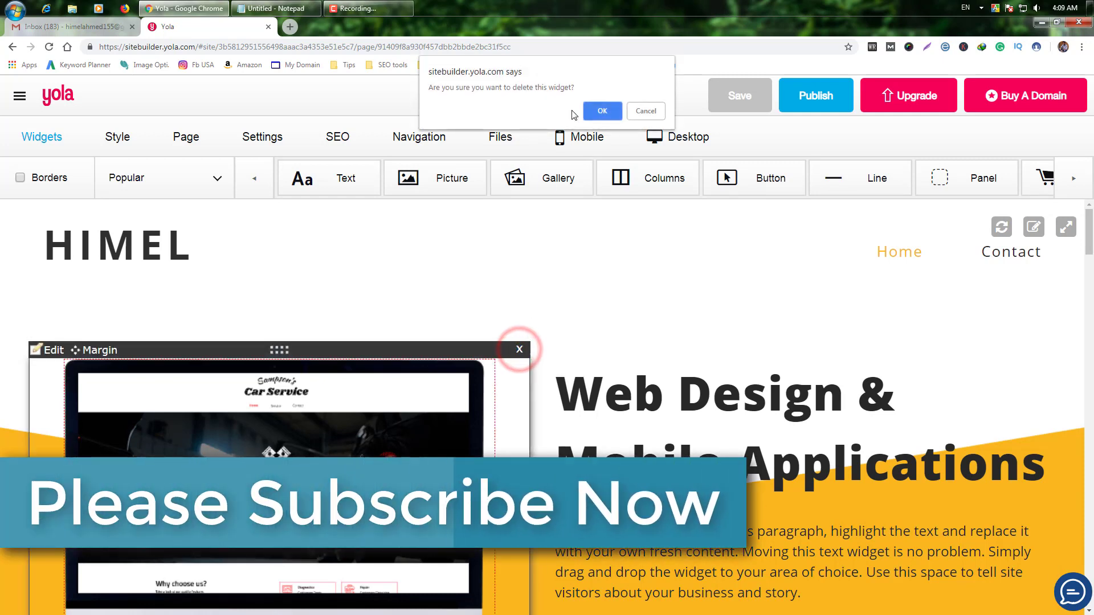
left_click(610, 110)
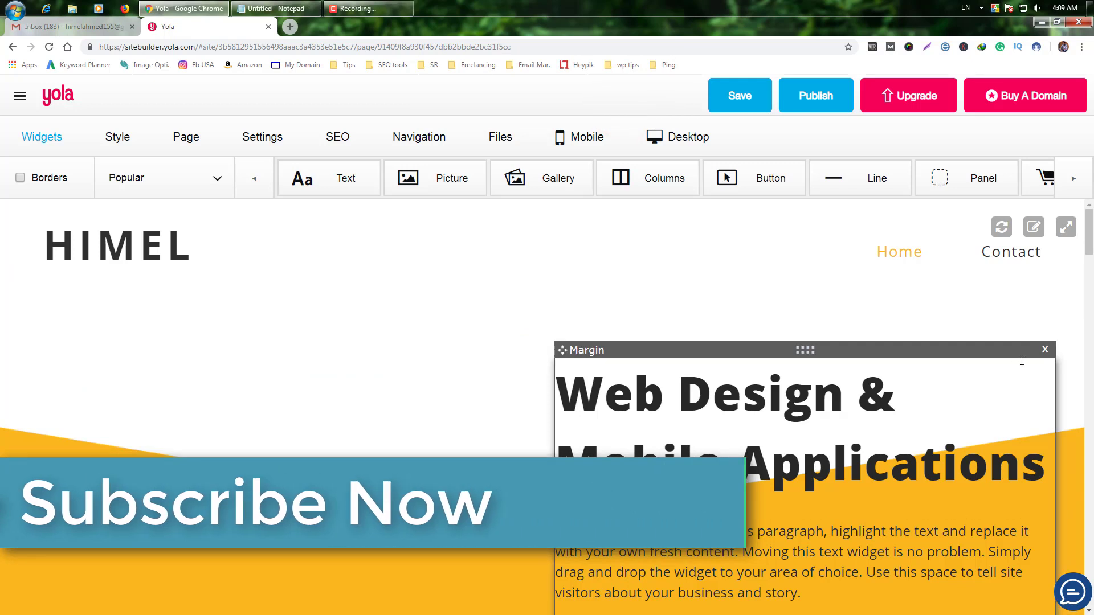
left_click(1046, 351)
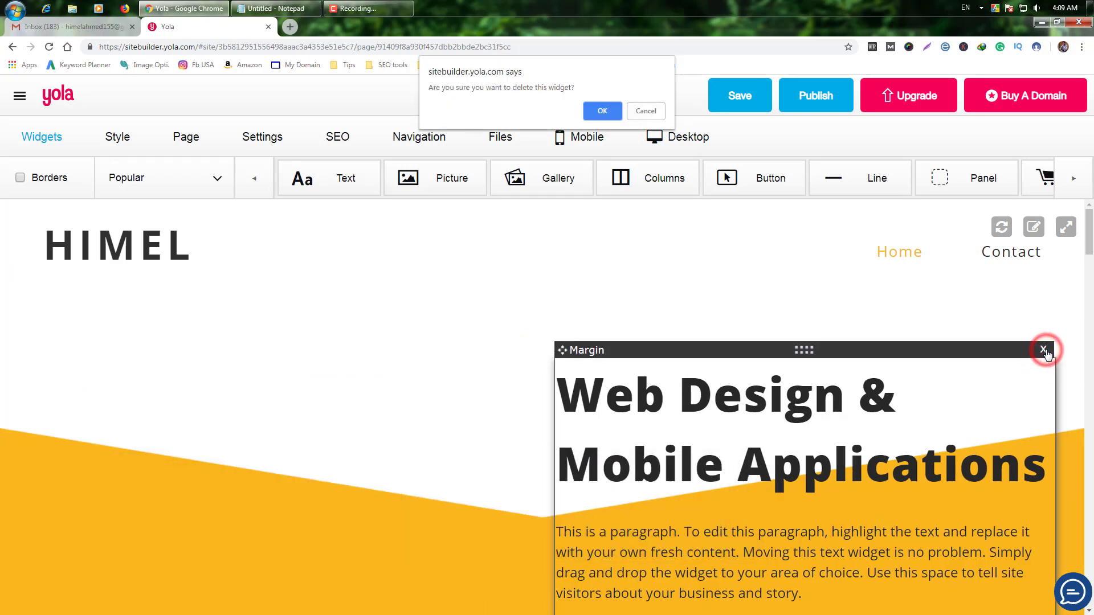
left_click(605, 110)
mouse_move(610, 390)
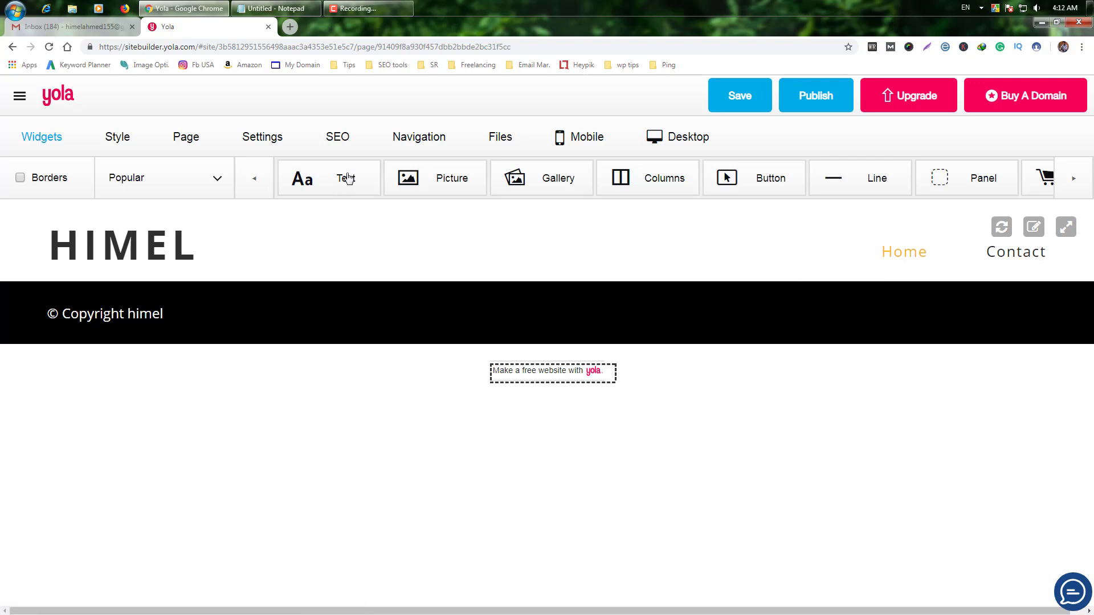
Step: Add a text block below the header and paste the video title from Notepad
left_click(345, 178)
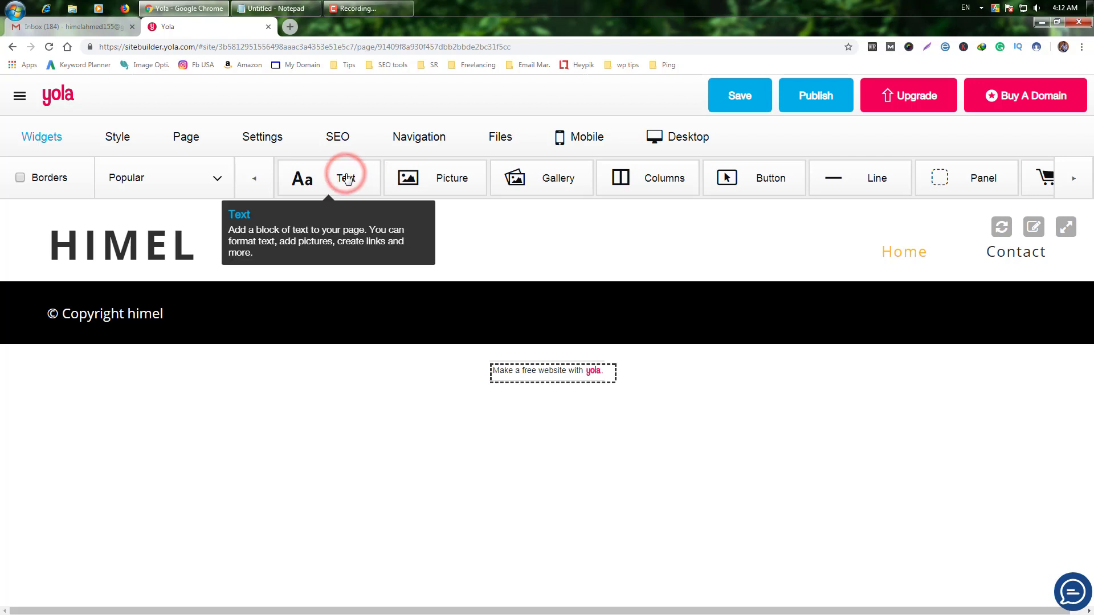
left_click_drag(337, 177, 381, 276)
left_click(277, 8)
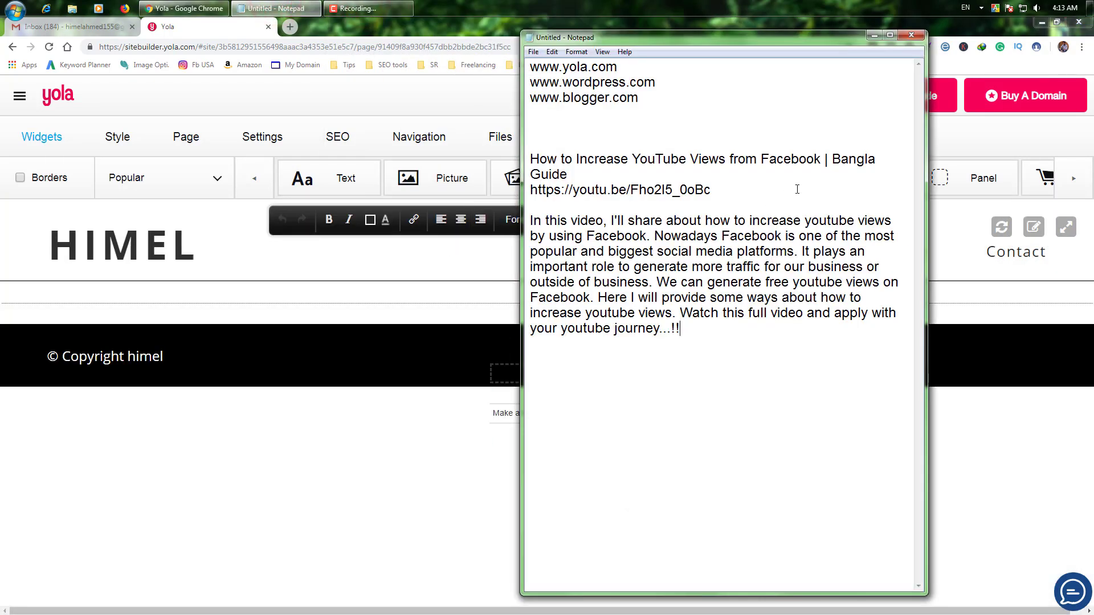
left_click_drag(568, 175, 531, 159)
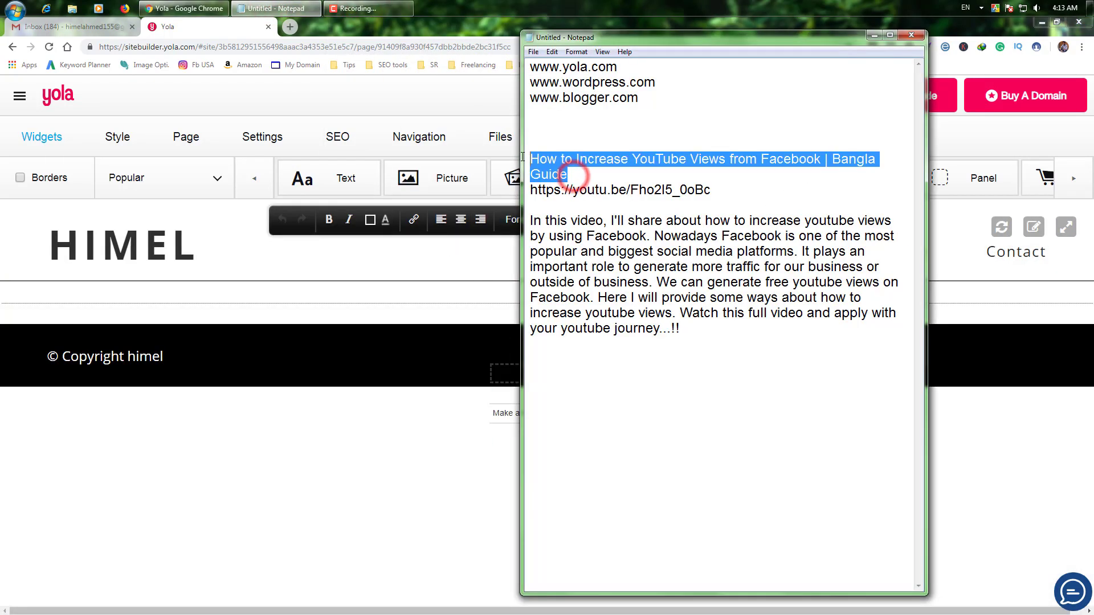
key("ctrl+c")
key("alt+Tab")
key("ctrl+v")
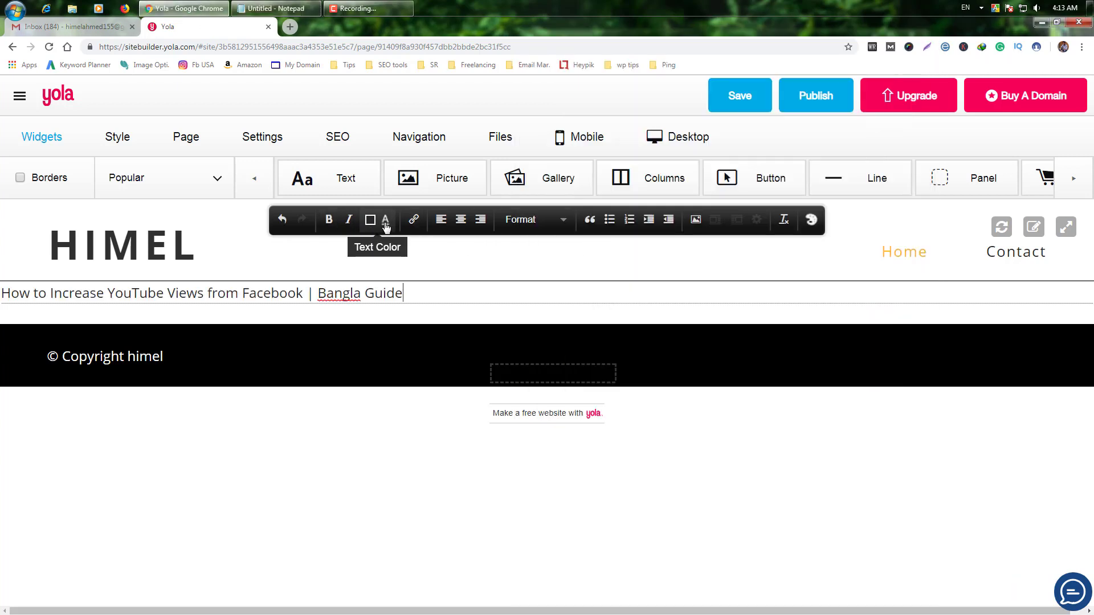
Step: Centre the title 'How to Increase YouTube Views from Facebook | Bangla Guide' as Heading 4
key("ctrl+a")
left_click(466, 228)
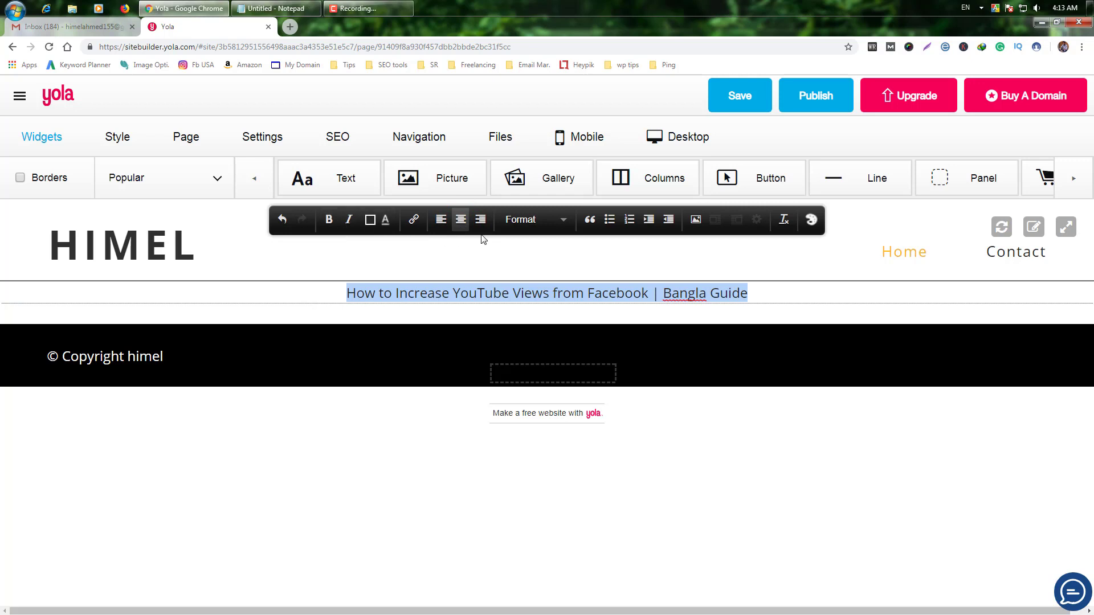
left_click(564, 219)
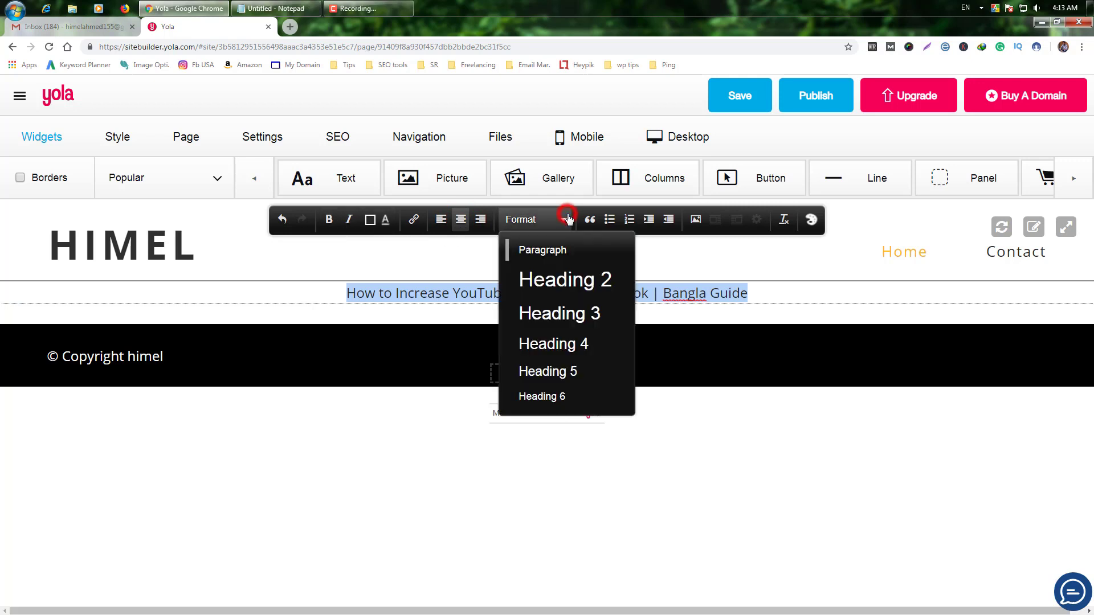
left_click(567, 344)
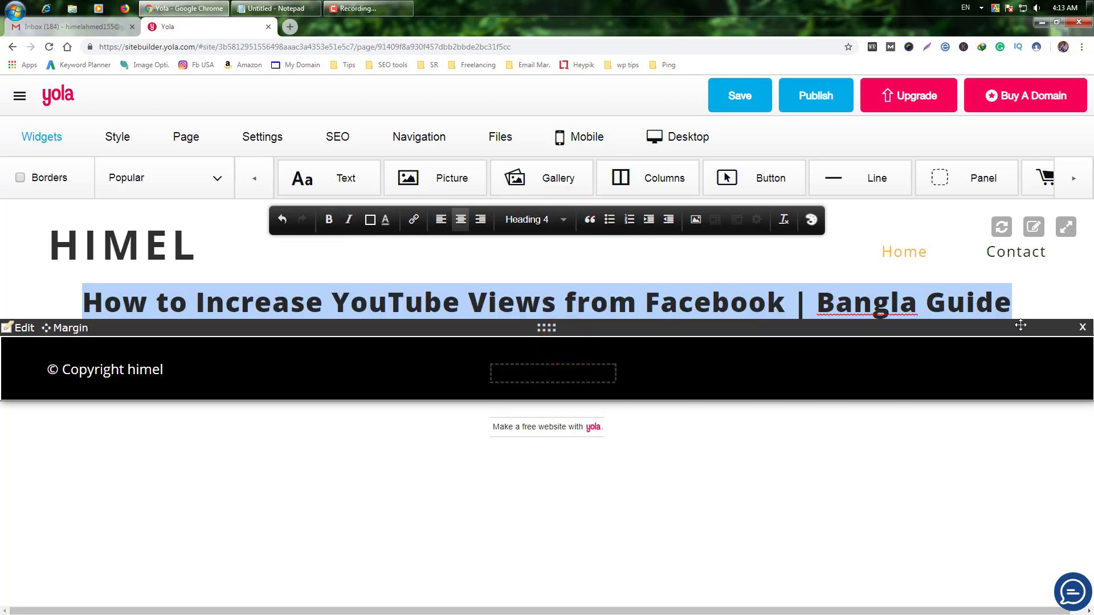
left_click(564, 219)
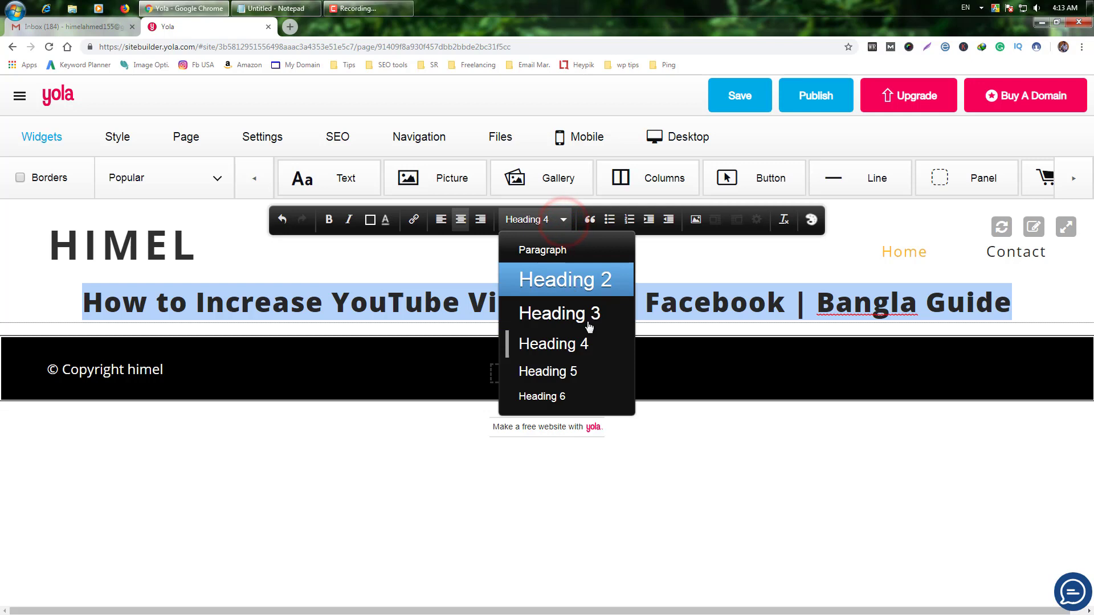
left_click(1036, 299)
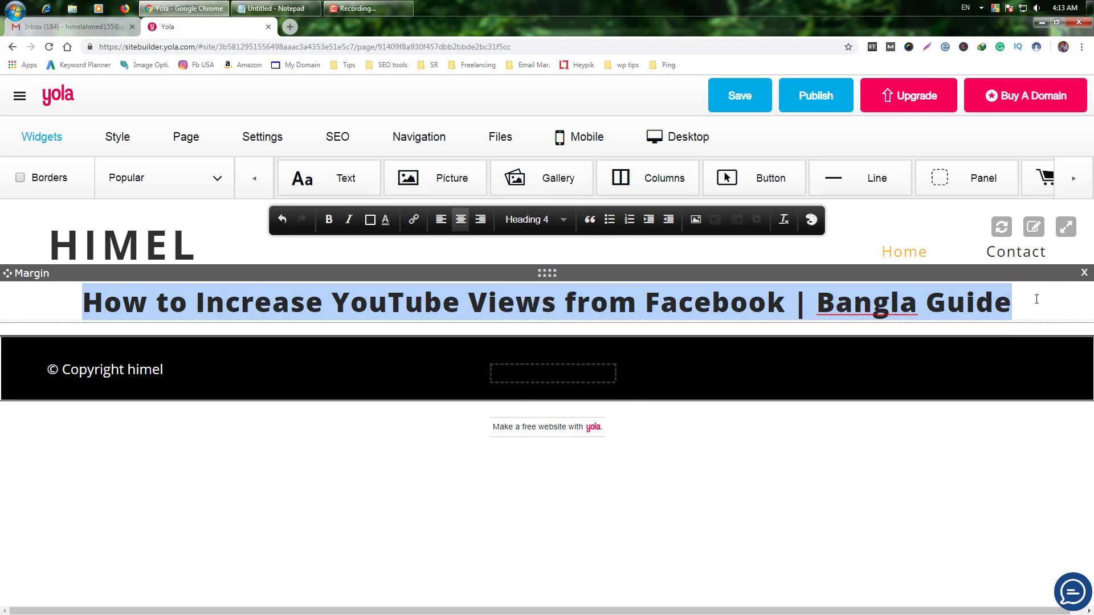
left_click(863, 247)
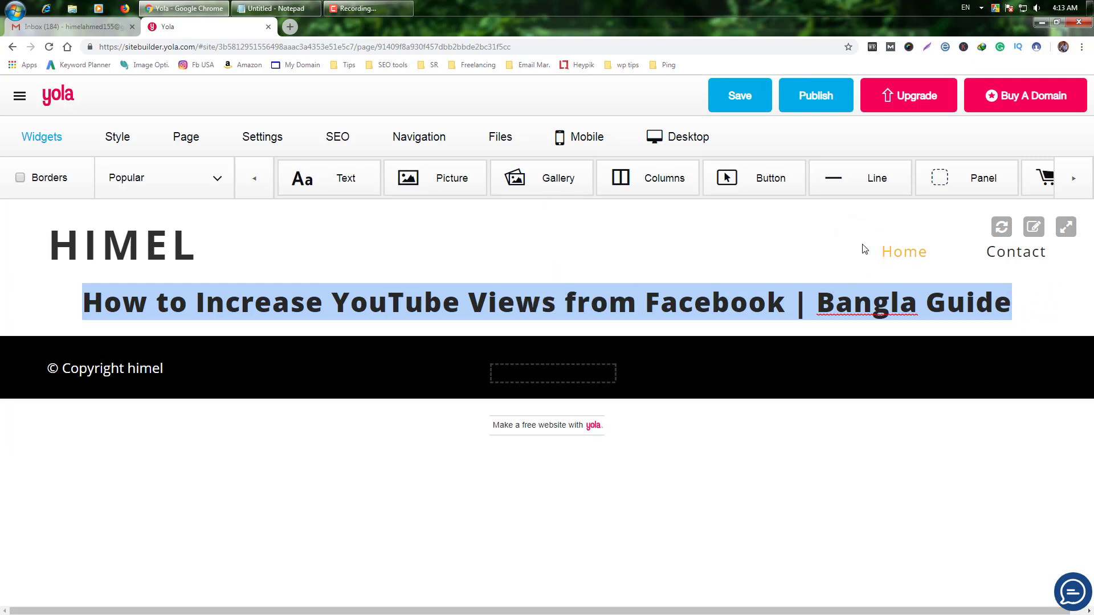
left_click(1074, 179)
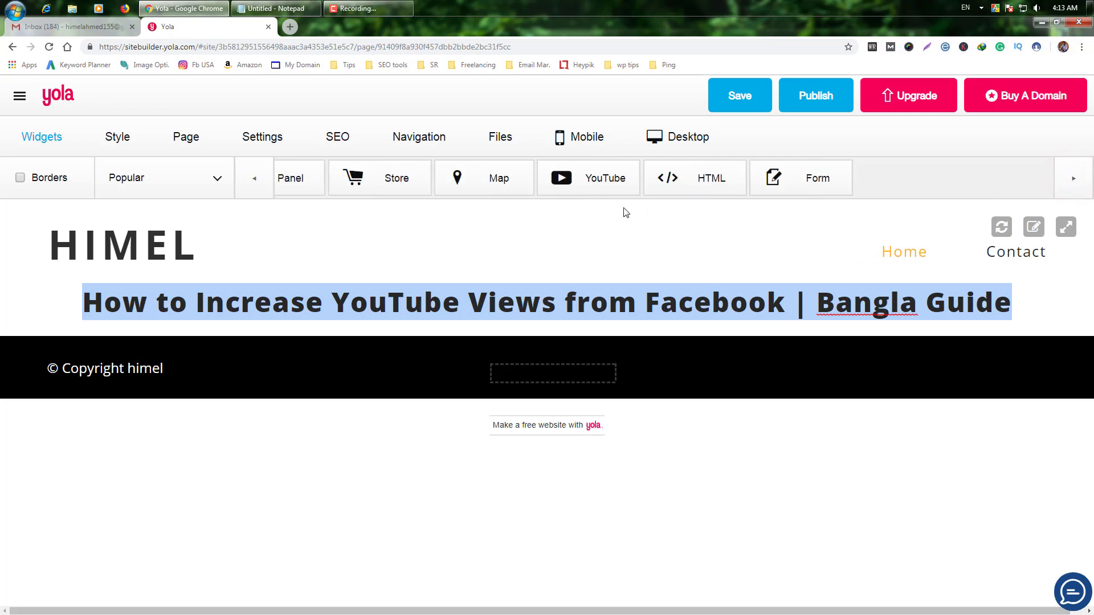
Step: Place a YouTube block below the title and embed the video using its link from Notepad
left_click_drag(582, 176, 552, 337)
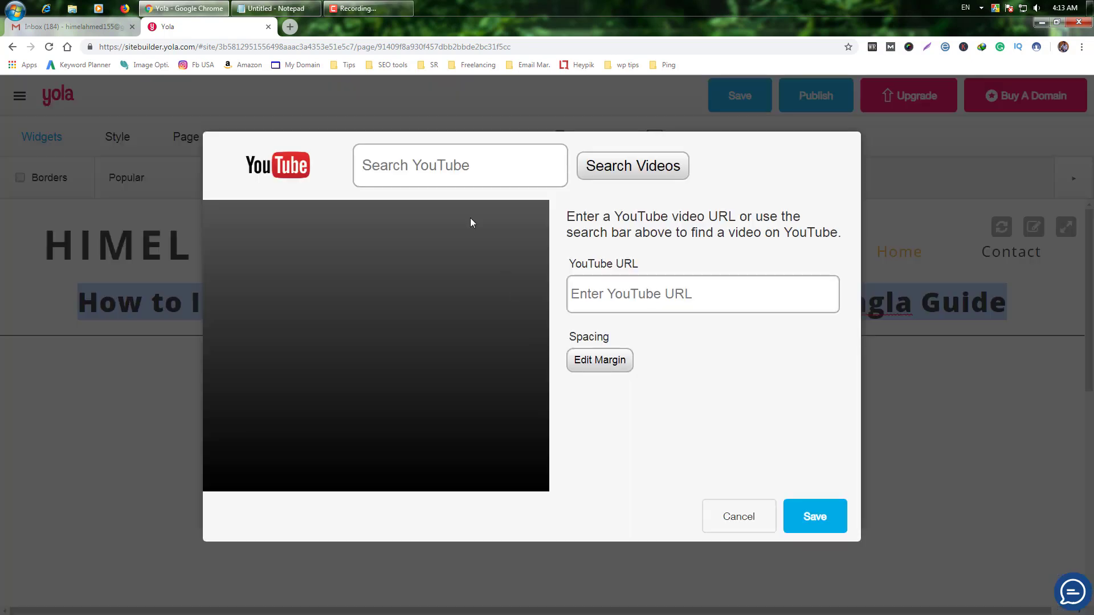
left_click(271, 8)
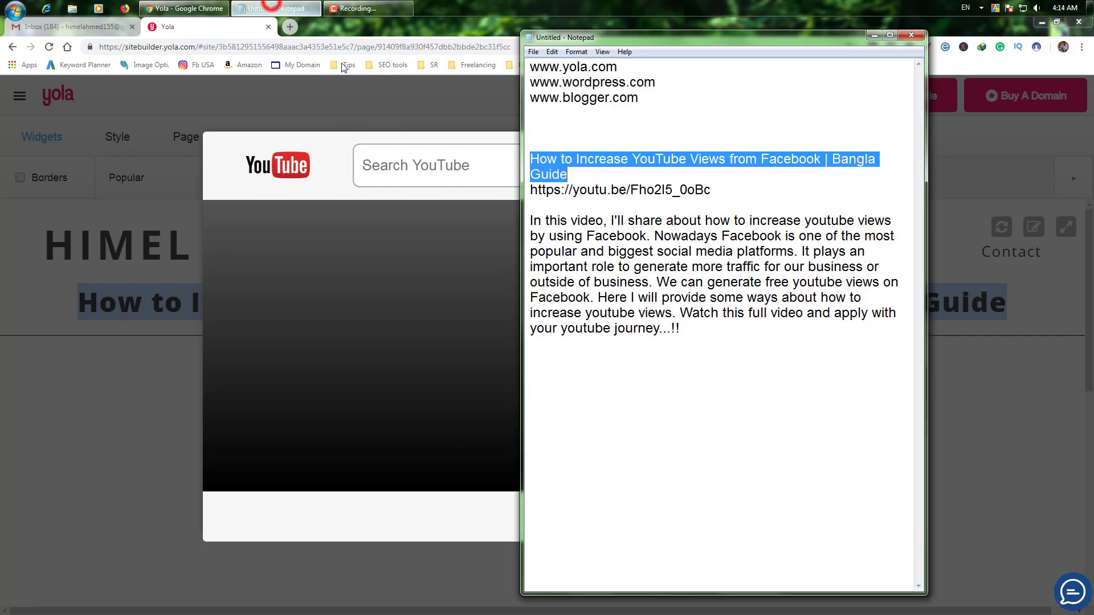
double_click(709, 191)
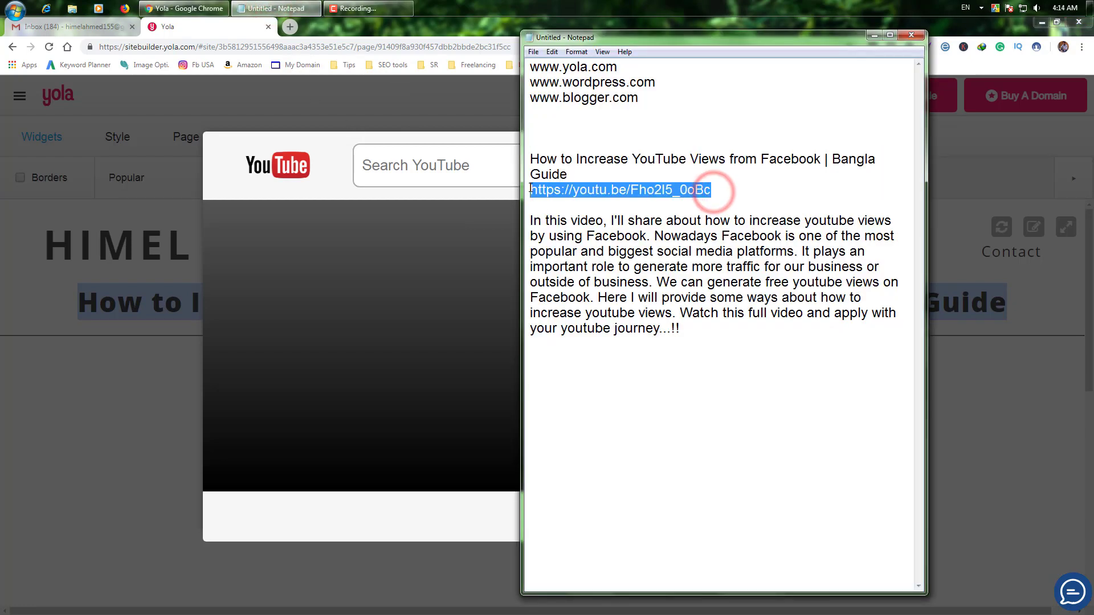
left_click(421, 166)
left_click(609, 301)
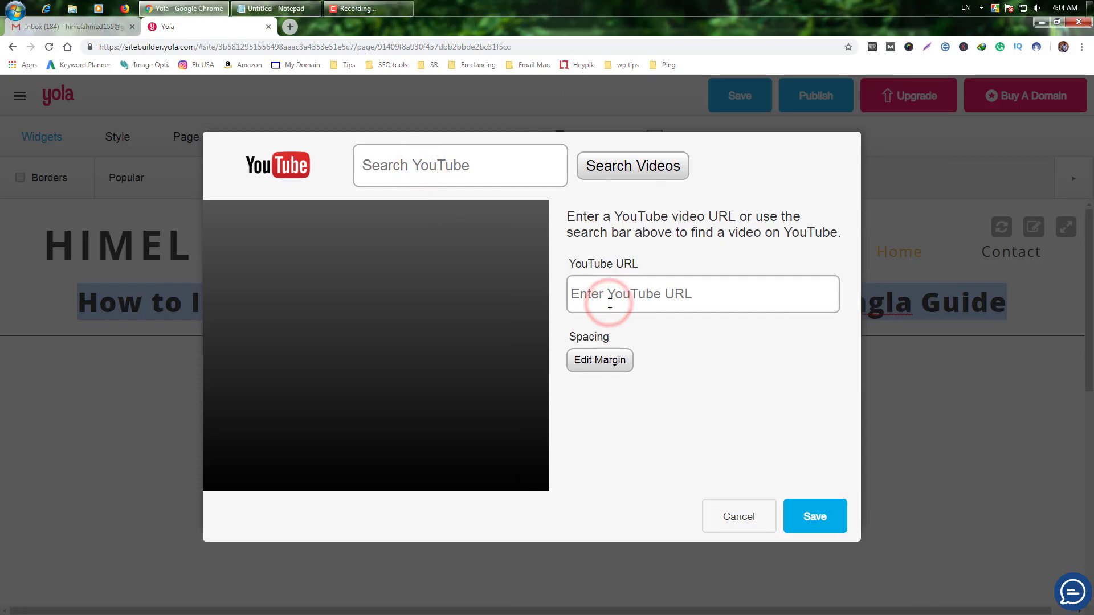
key("ctrl+v")
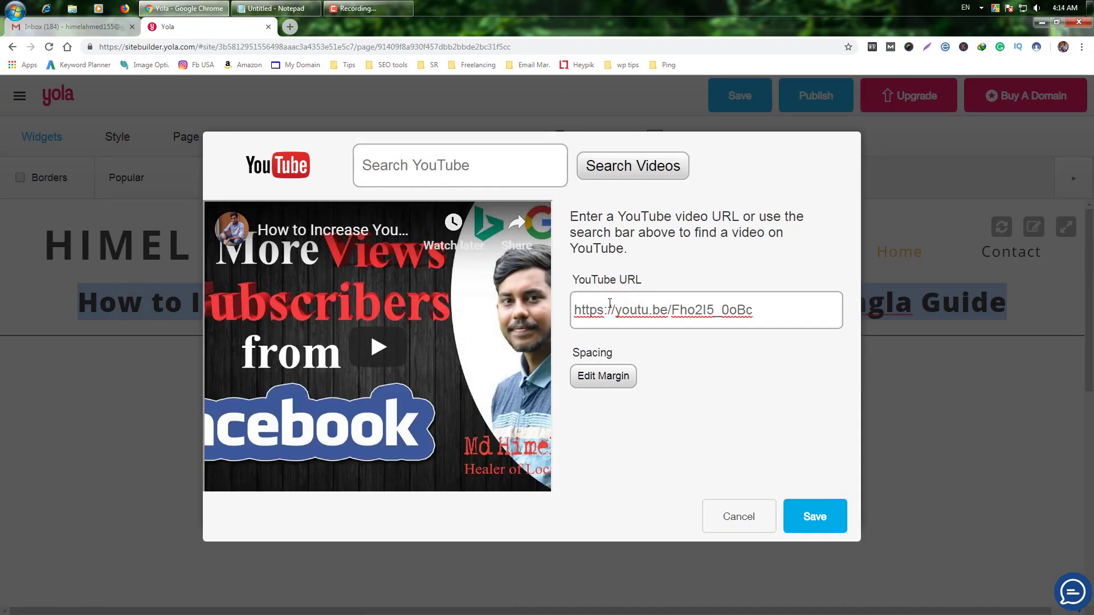
left_click(814, 515)
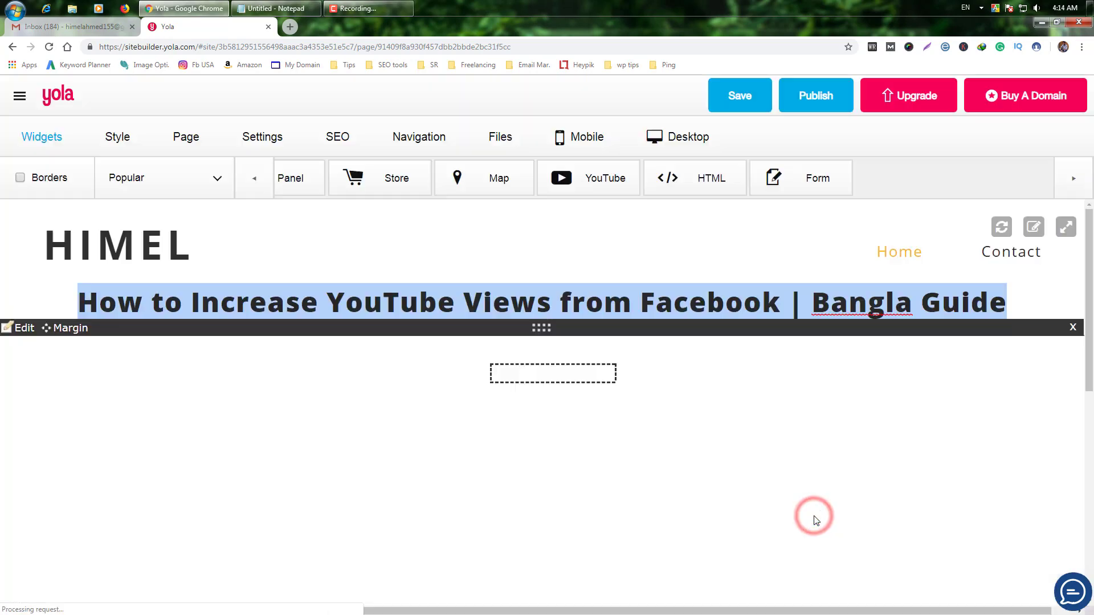
scroll(814, 515, "down", 5)
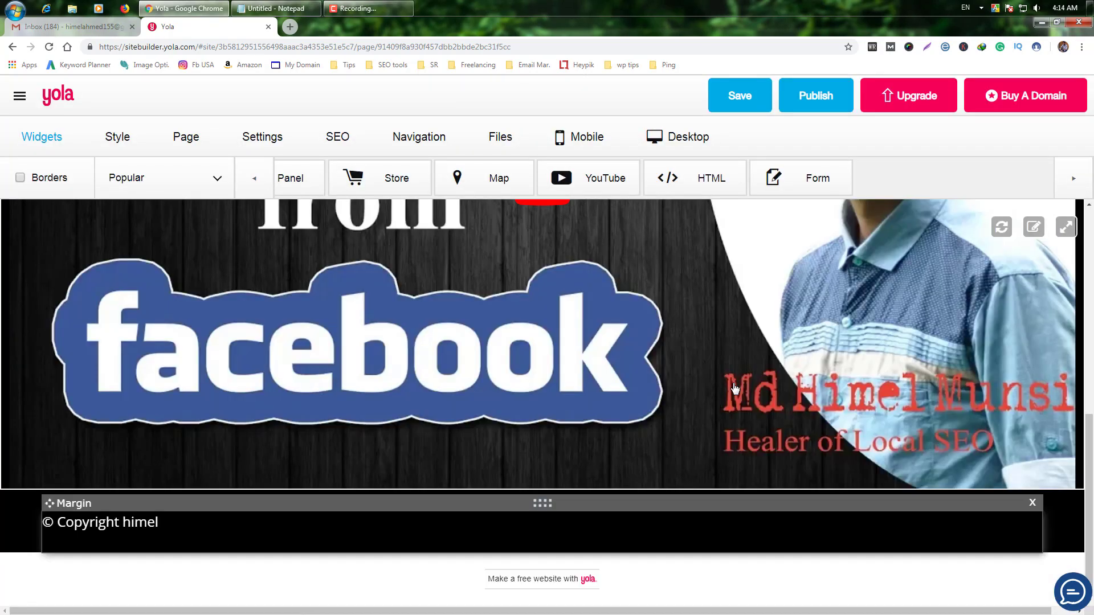
scroll(732, 386, "up", 10)
scroll(468, 292, "down", 10)
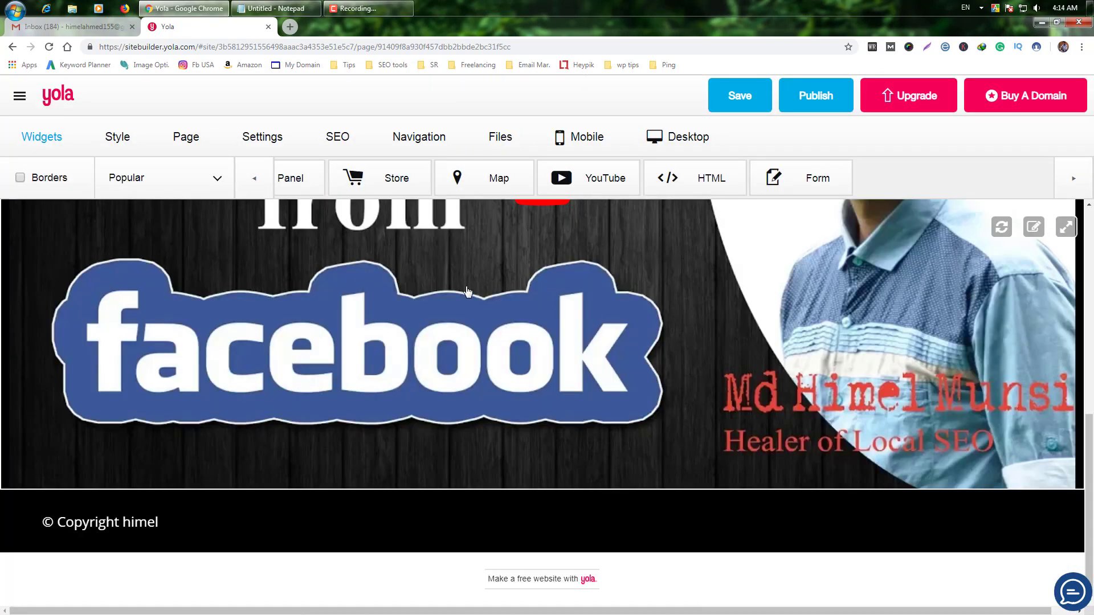
Step: Add a text block at the page bottom containing the video description copied from Notepad
left_click(254, 178)
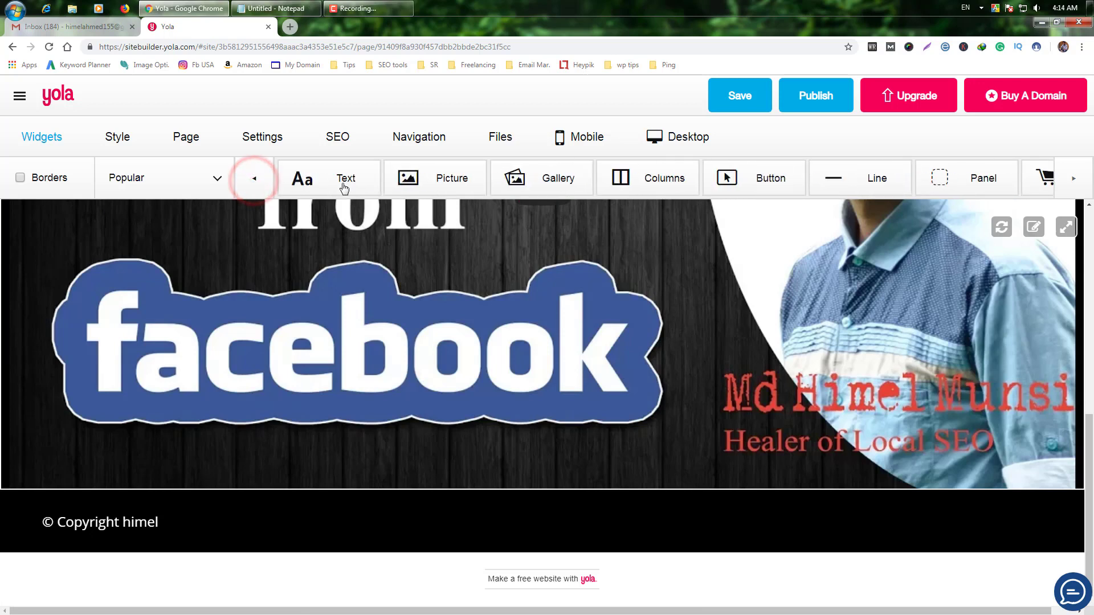
left_click_drag(344, 188, 430, 477)
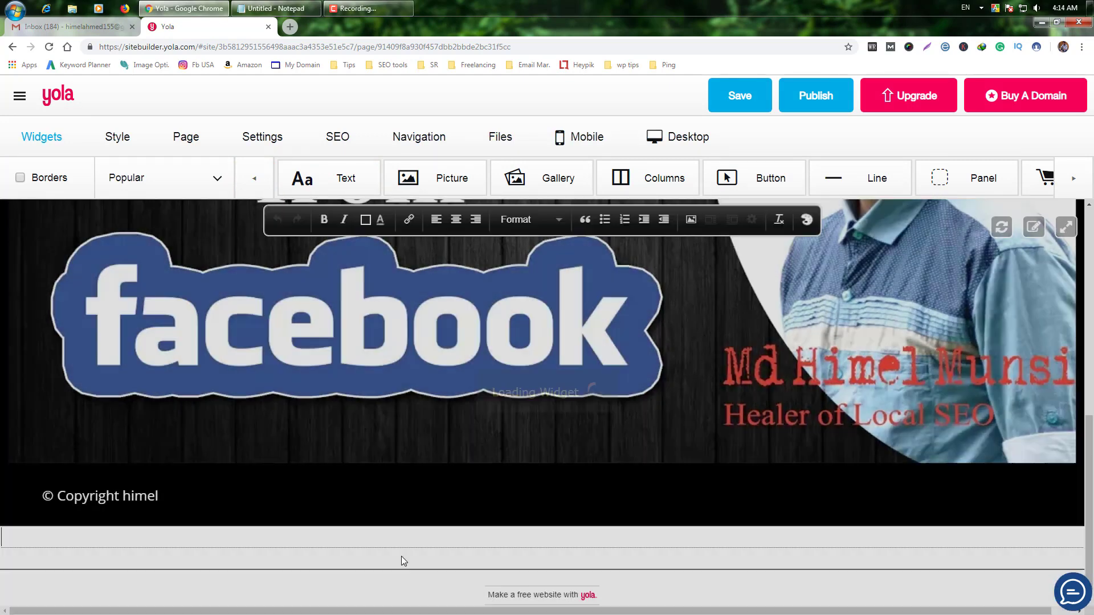
key("alt+Tab")
left_click_drag(684, 328, 528, 224)
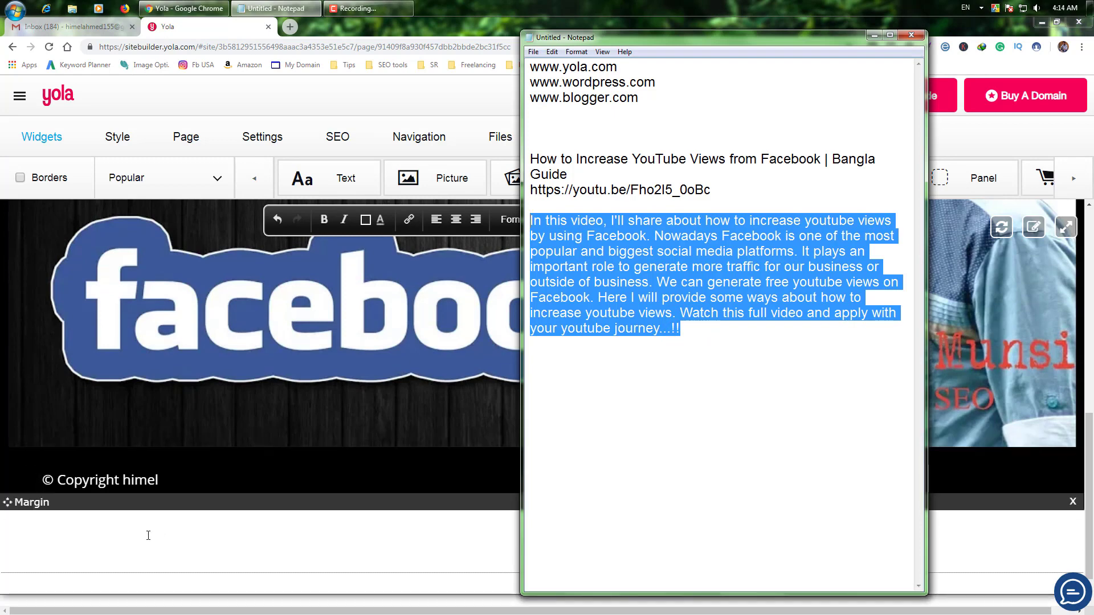
left_click(125, 550)
key("ctrl+v")
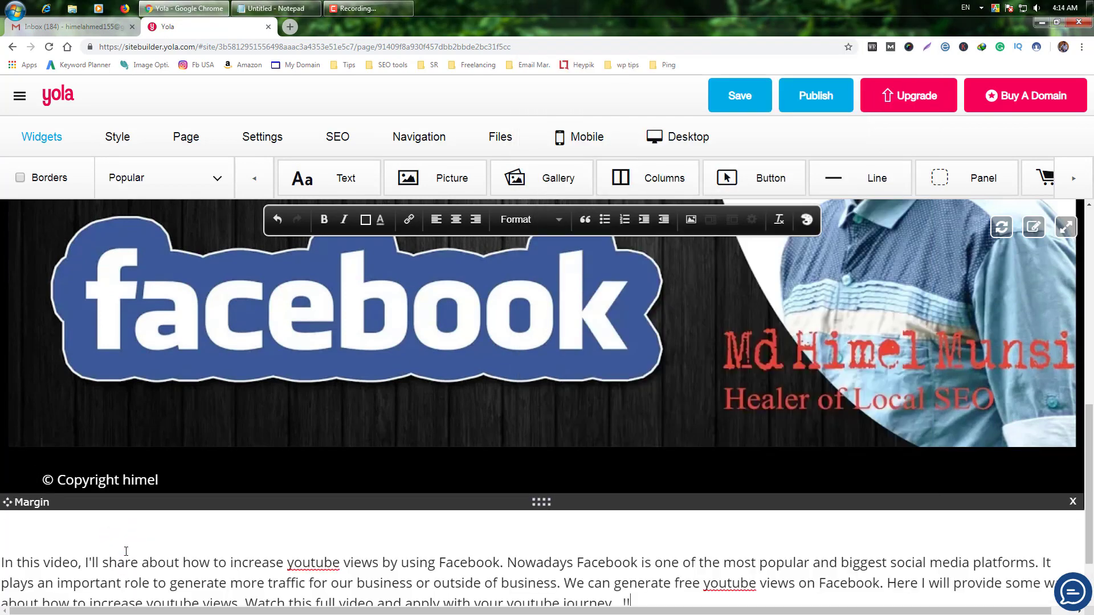
scroll(200, 563, "down", 2)
left_click(769, 587)
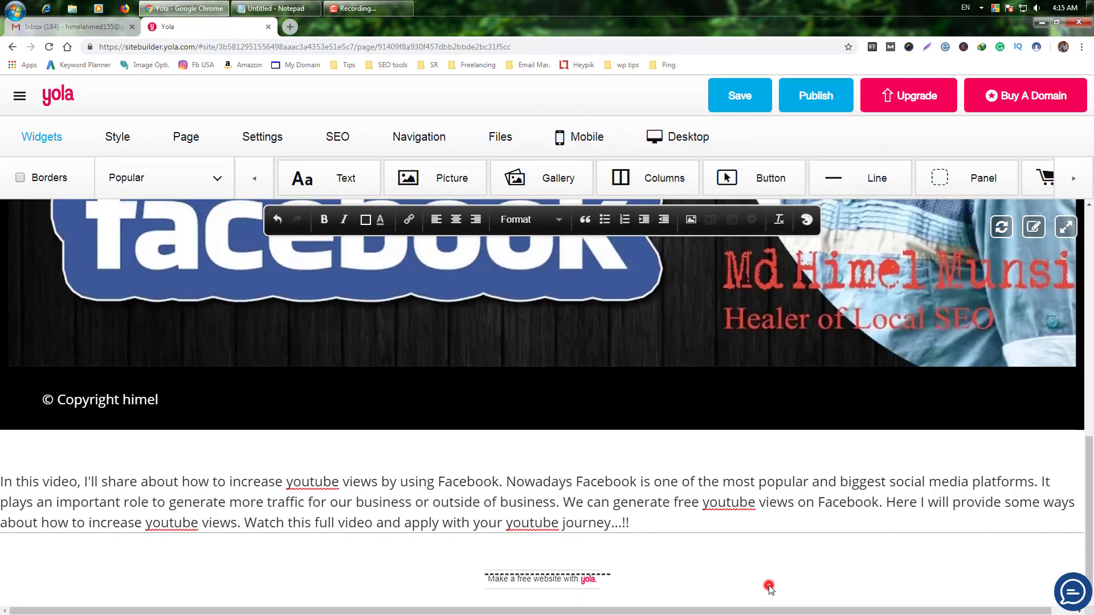
Step: Review the finished page and open the Publish your site options
scroll(770, 587, "up", 3)
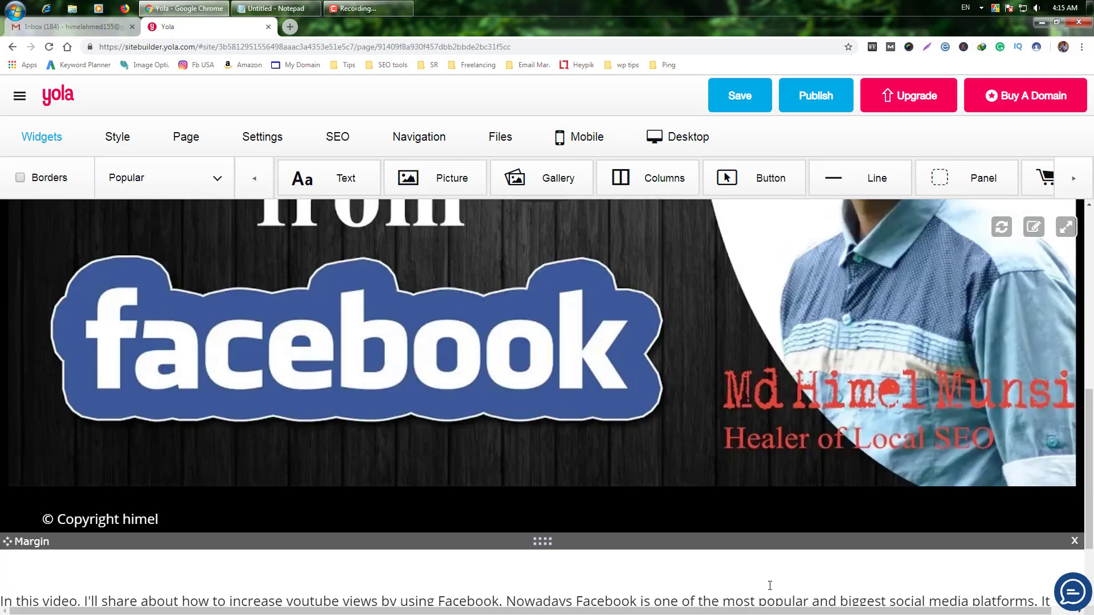
scroll(769, 586, "down", 3)
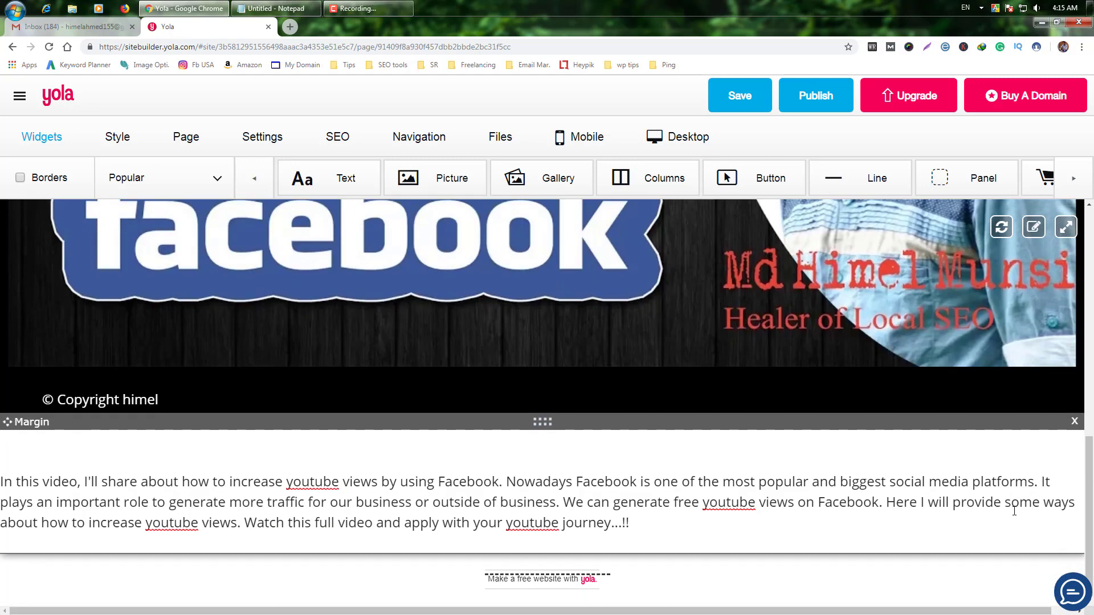
scroll(1015, 511, "up", 15)
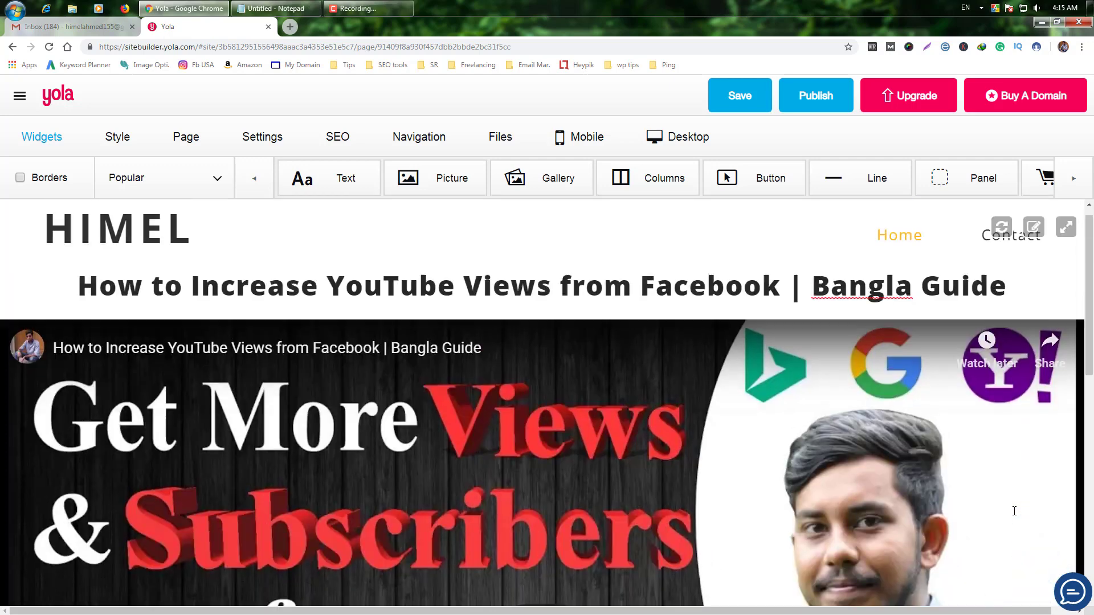
left_click(811, 94)
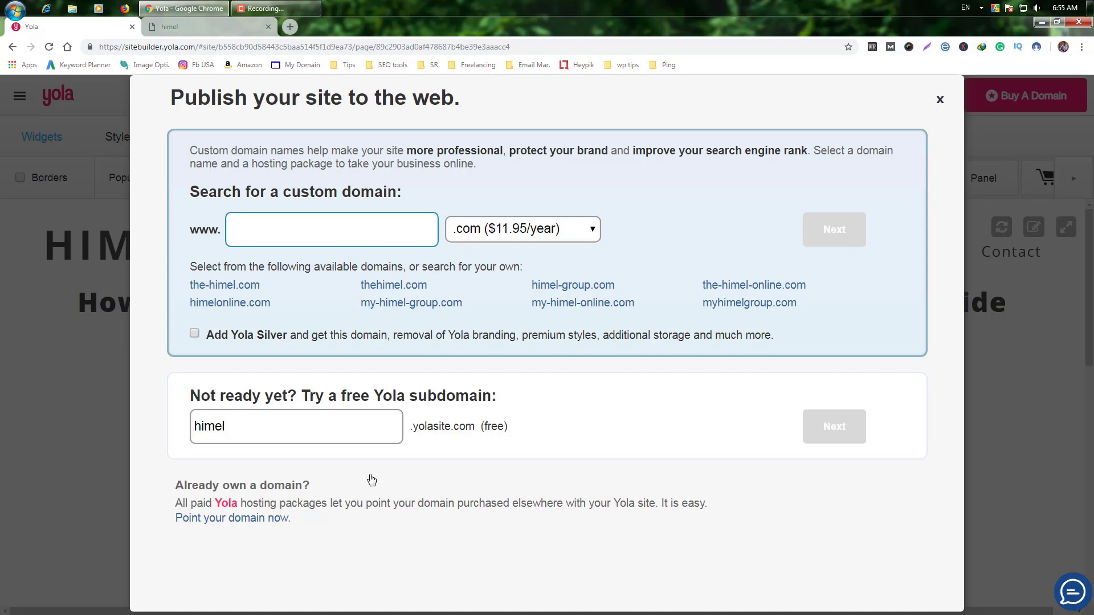
Step: Prefix the free subdomain with 'md' and publish the site to mdhimel.yolasite.com
left_click(289, 439)
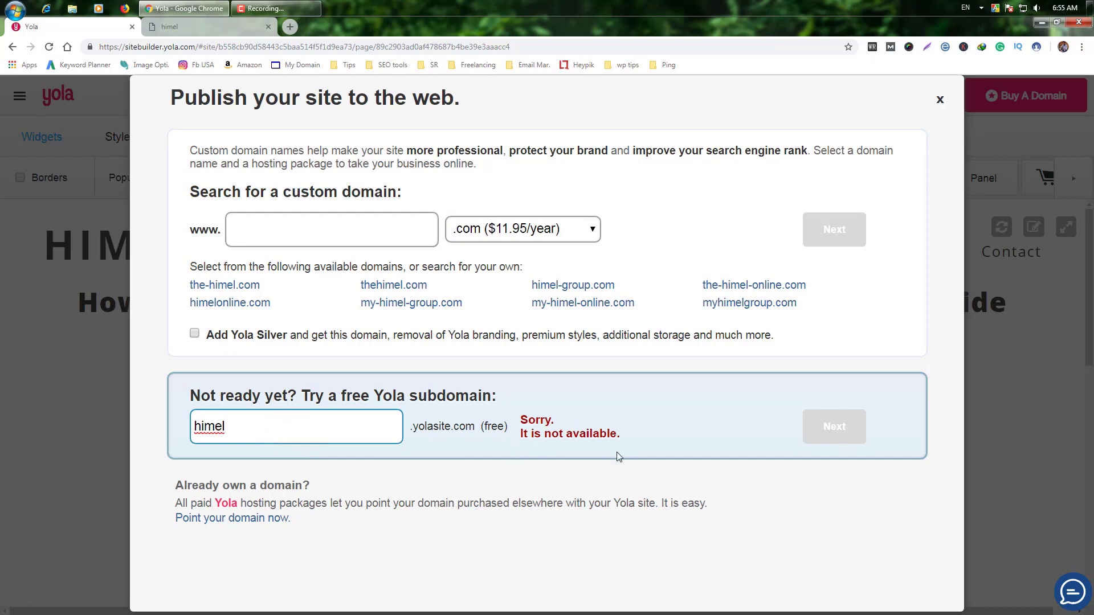
left_click(194, 426)
type("md")
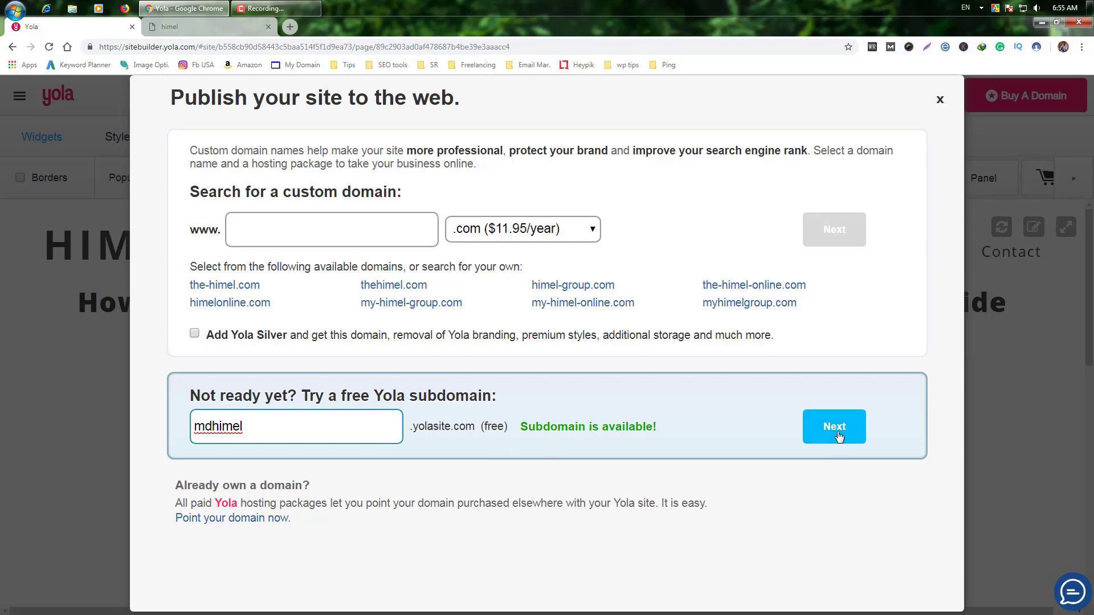
left_click(836, 429)
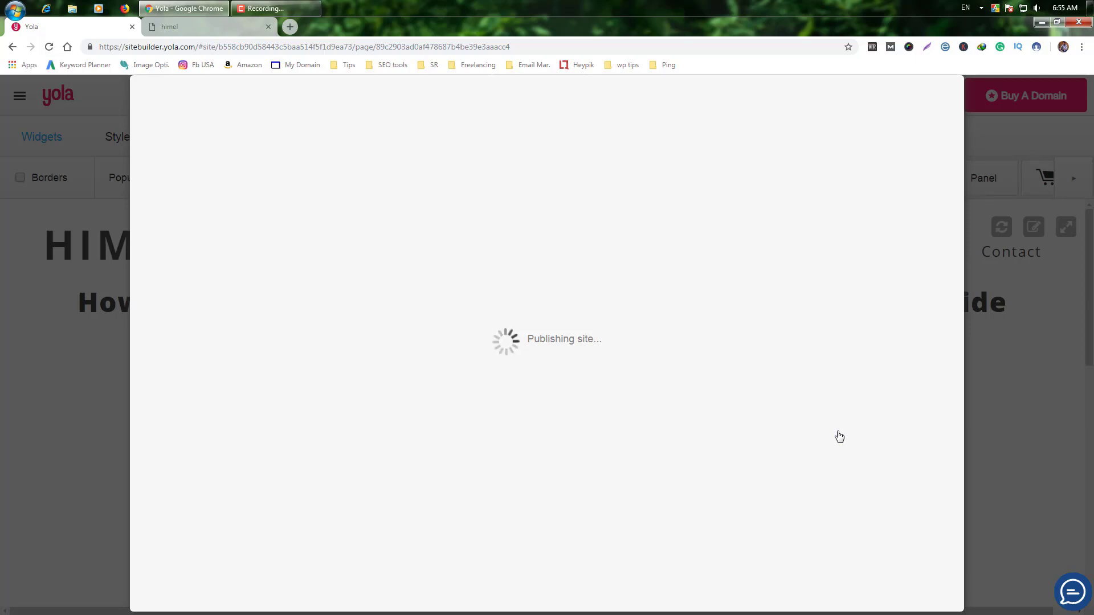
Step: Copy the published site address and paste it into a new browser tab
left_click_drag(578, 144, 363, 143)
key("ctrl+c")
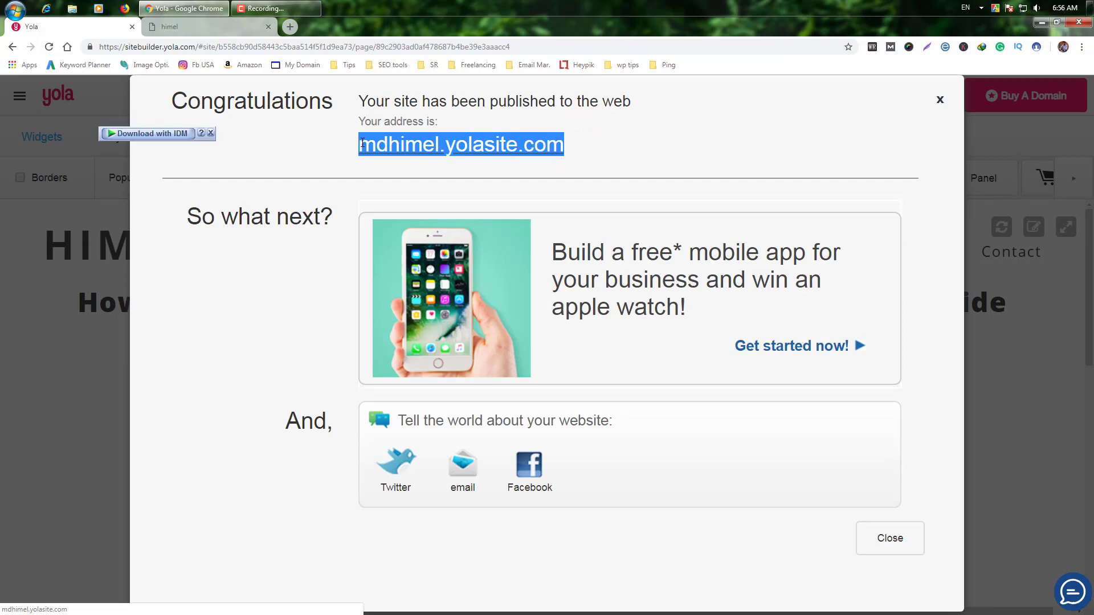
left_click(290, 27)
key("ctrl+v")
Step: Load mdhimel.yolasite.com, scroll through the live site, then return to the Yola editor
key("Return")
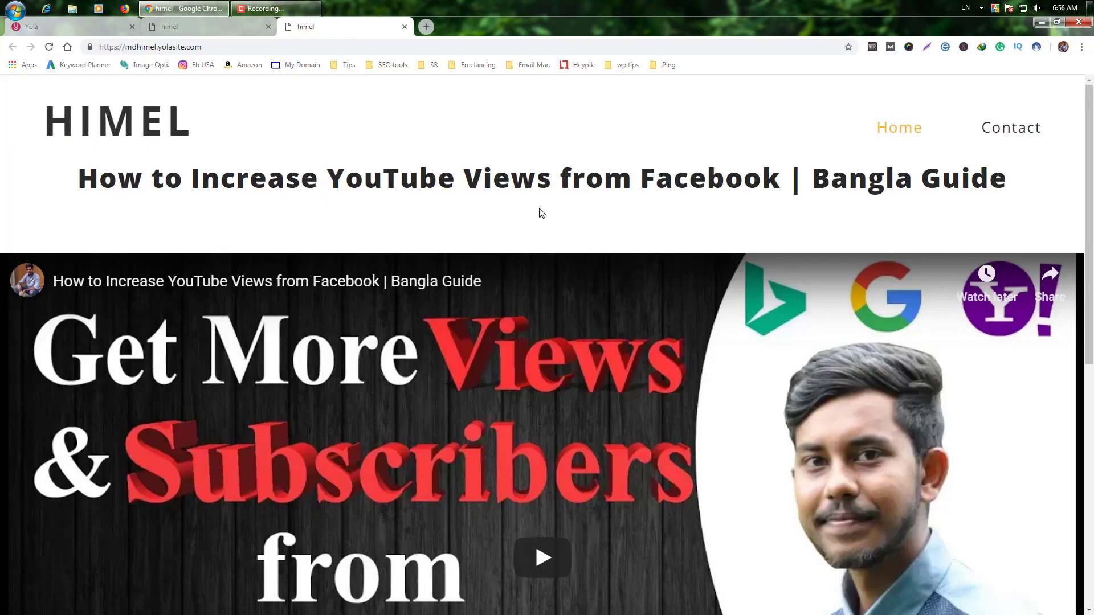
scroll(545, 230, "down", 9)
scroll(545, 235, "up", 8)
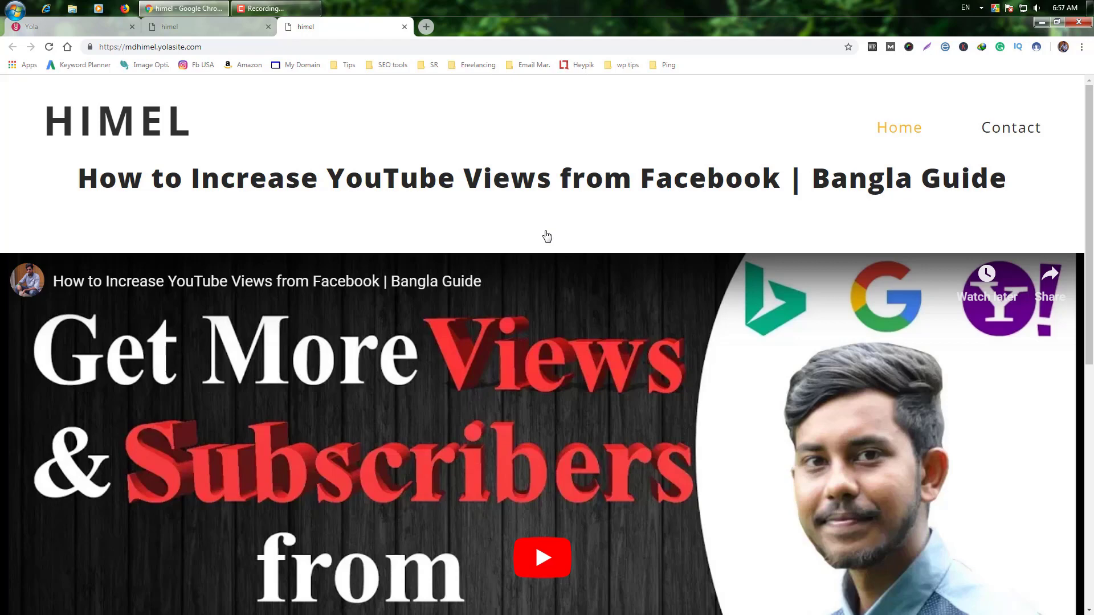
key("ctrl+Tab")
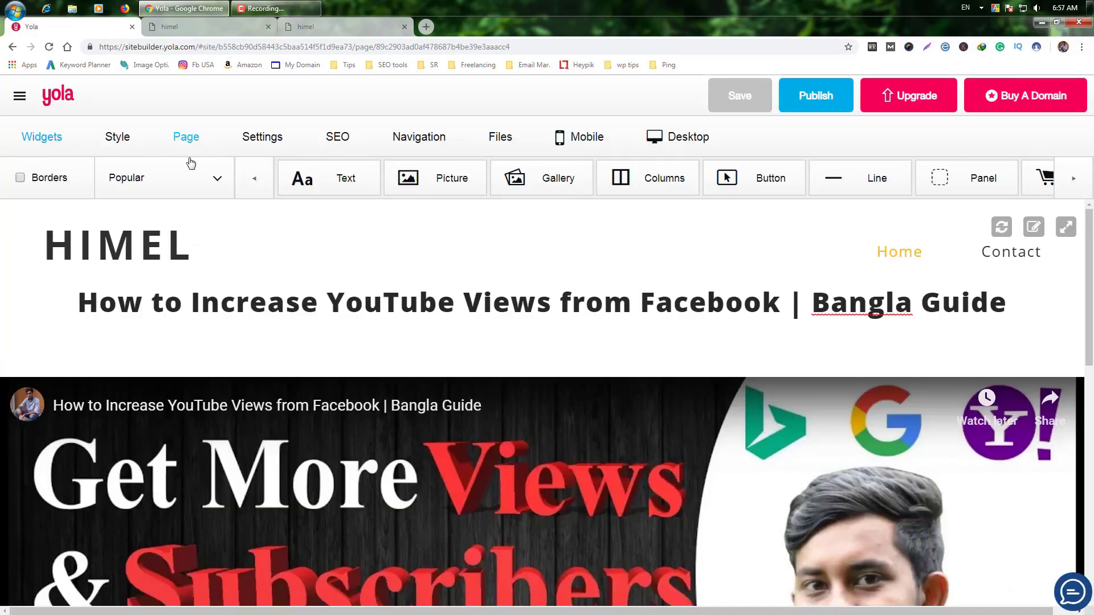
Step: Create a new page named YouTube from the Page tab and save it
left_click(192, 144)
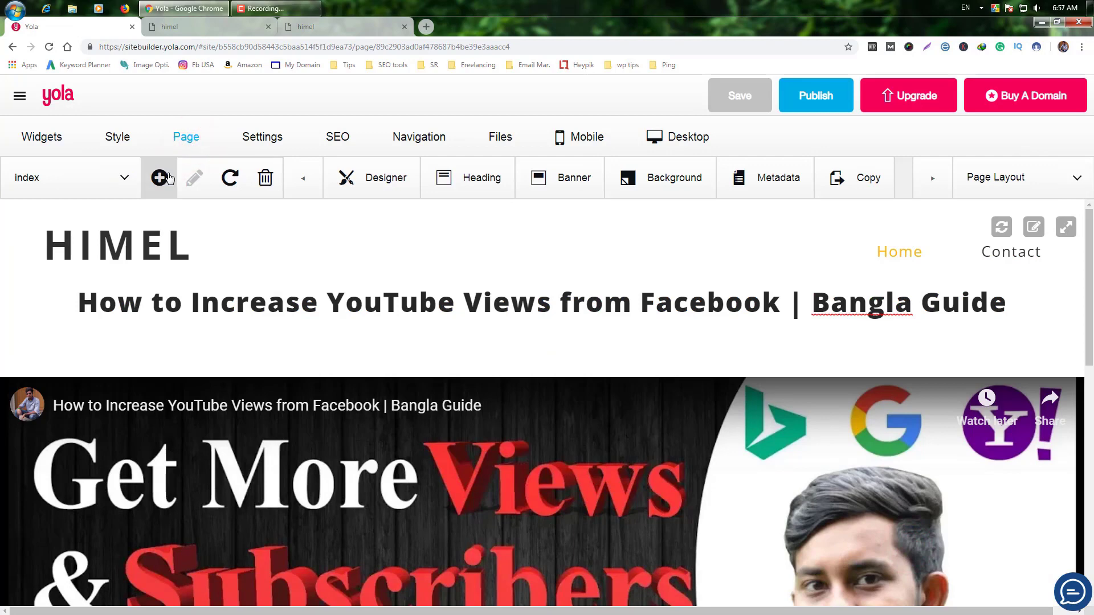
left_click(166, 176)
left_click(392, 286)
left_click(403, 332)
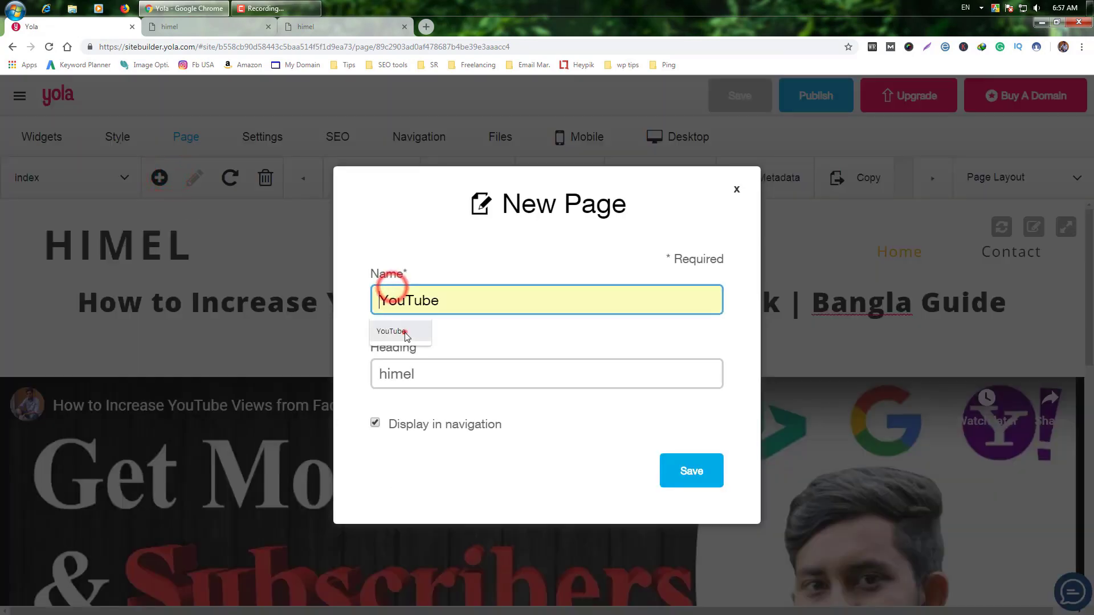
left_click(709, 460)
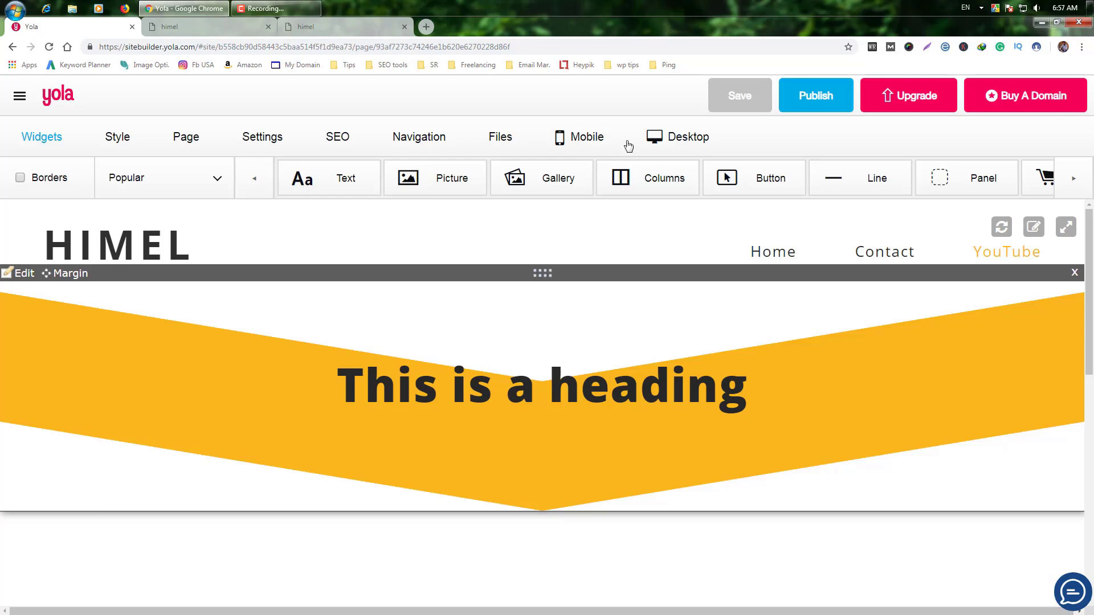
left_click(289, 29)
Step: Scroll through the live Yola site to review it again
scroll(330, 200, "down", 8)
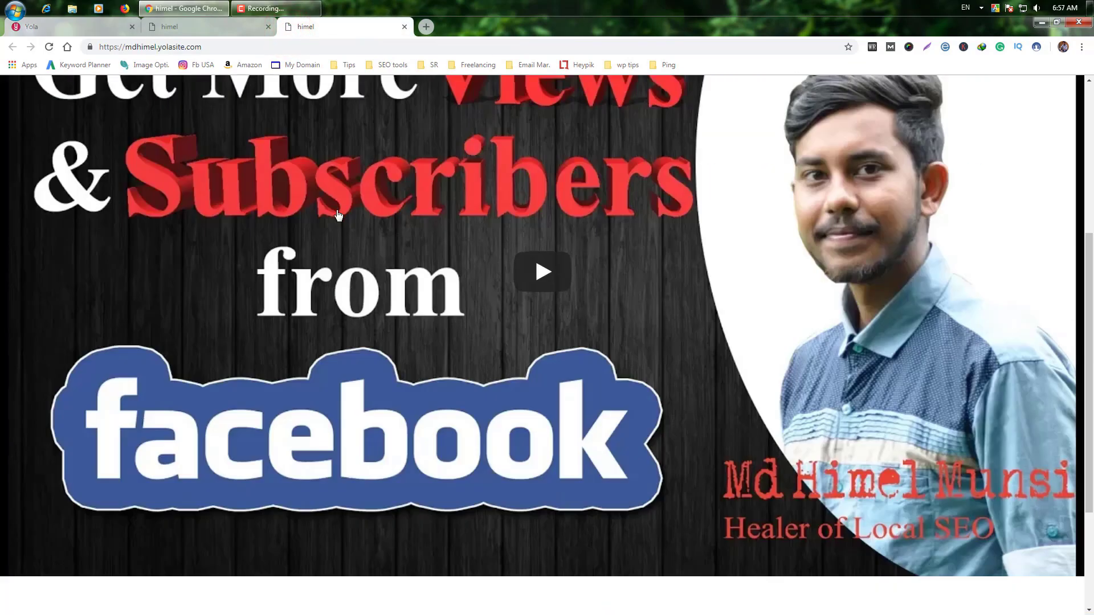
scroll(336, 217, "up", 8)
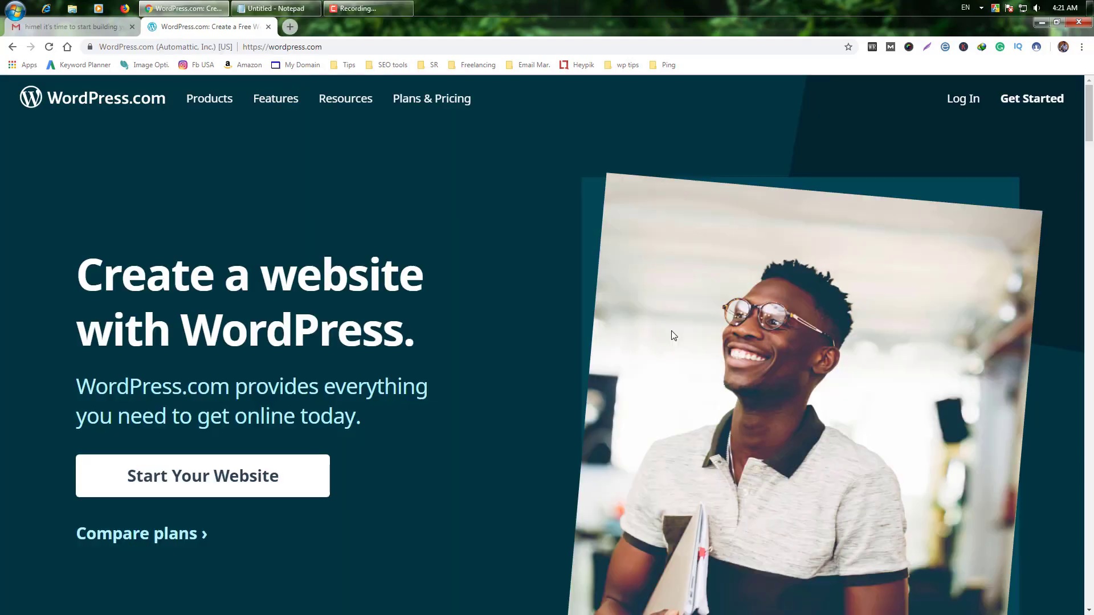
scroll(671, 330, "down", 4)
scroll(671, 330, "up", 4)
Step: Start the WordPress.com sign-up and fill in the account e-mail from the browser's suggestions
left_click(1050, 103)
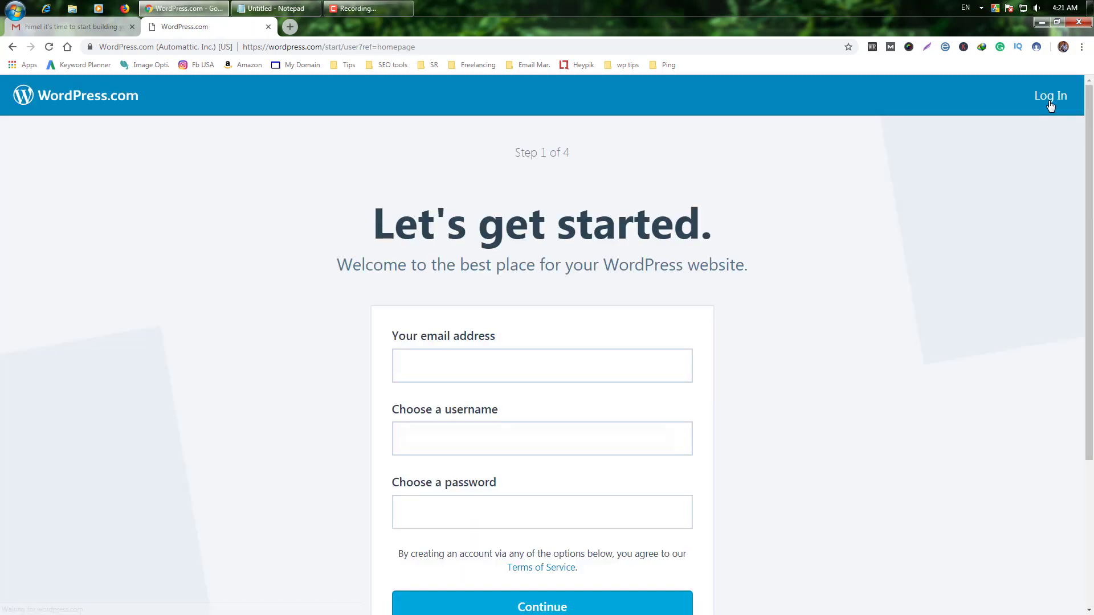
left_click(487, 363)
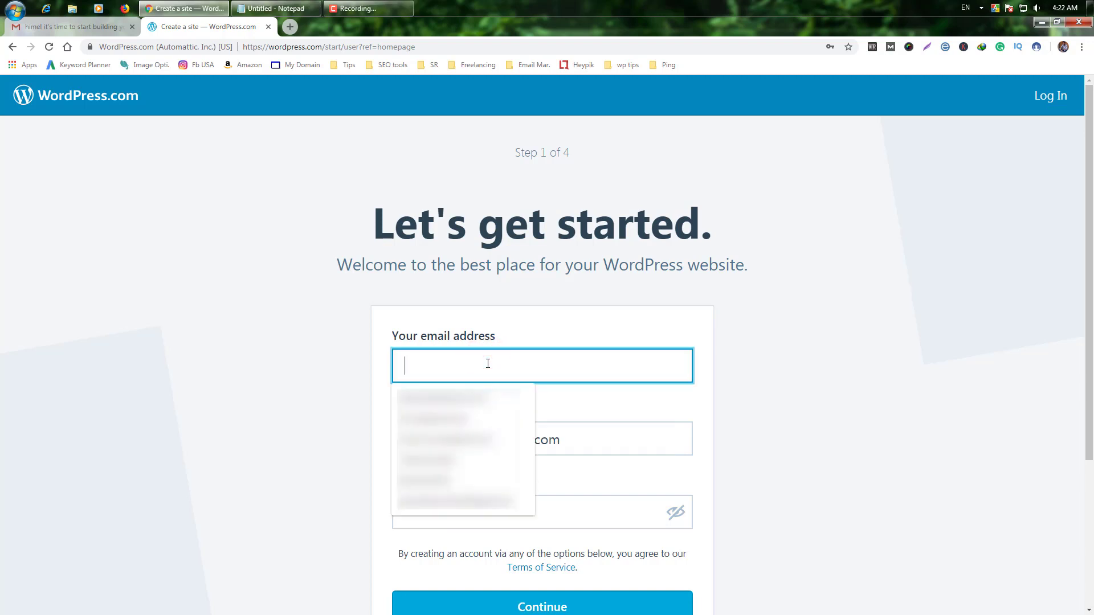
type("himel")
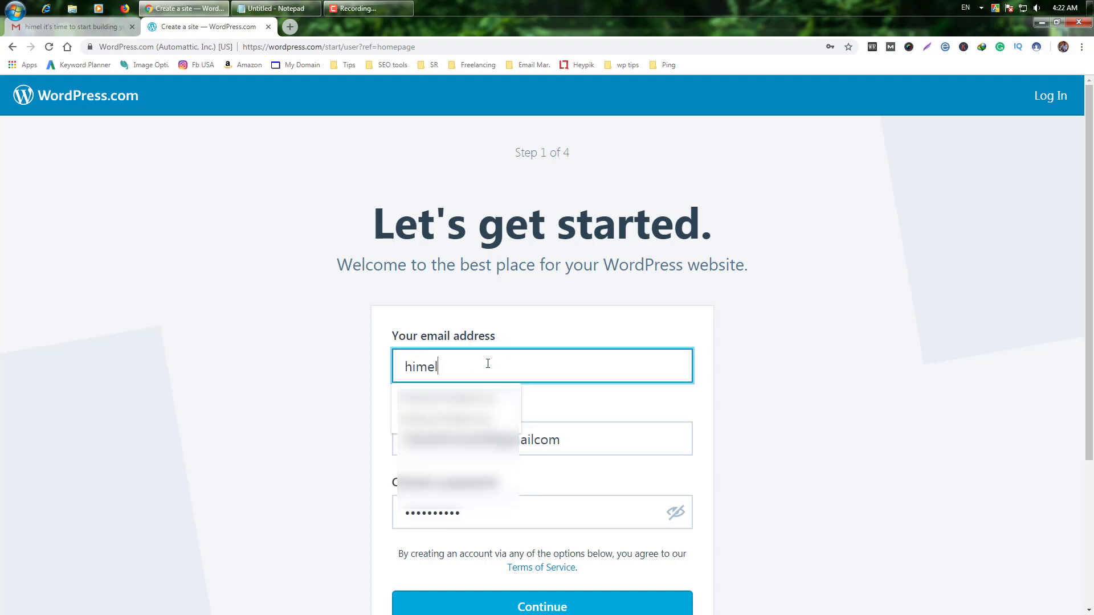
left_click(466, 418)
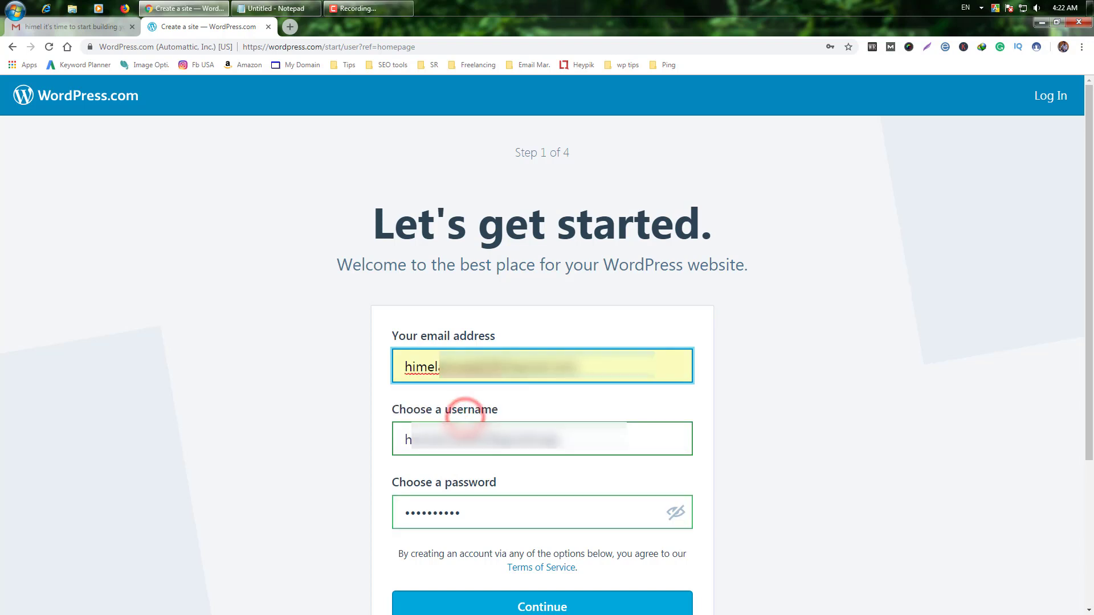
left_click(579, 440)
left_click(522, 511)
double_click(523, 512)
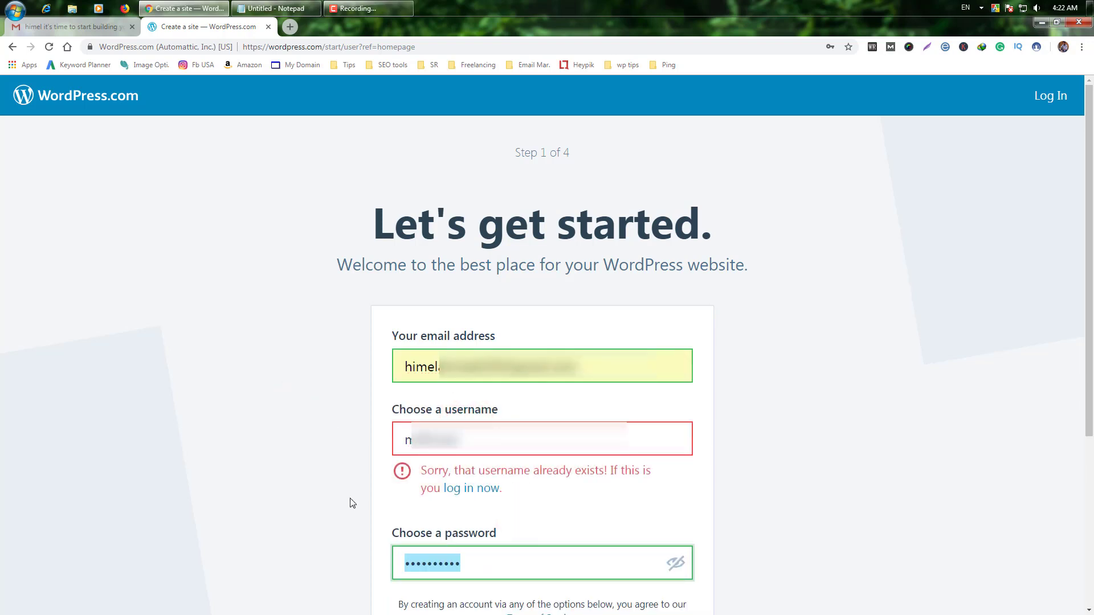
Step: Append text to the taken username, re-enter the password, and continue to Step 2
left_click(479, 438)
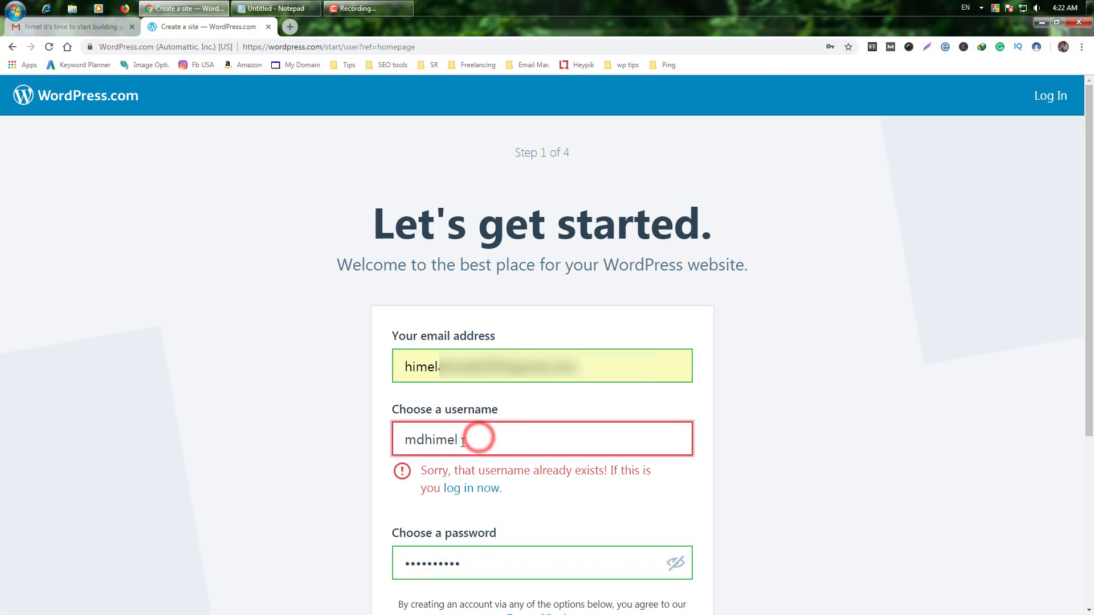
left_click(617, 476)
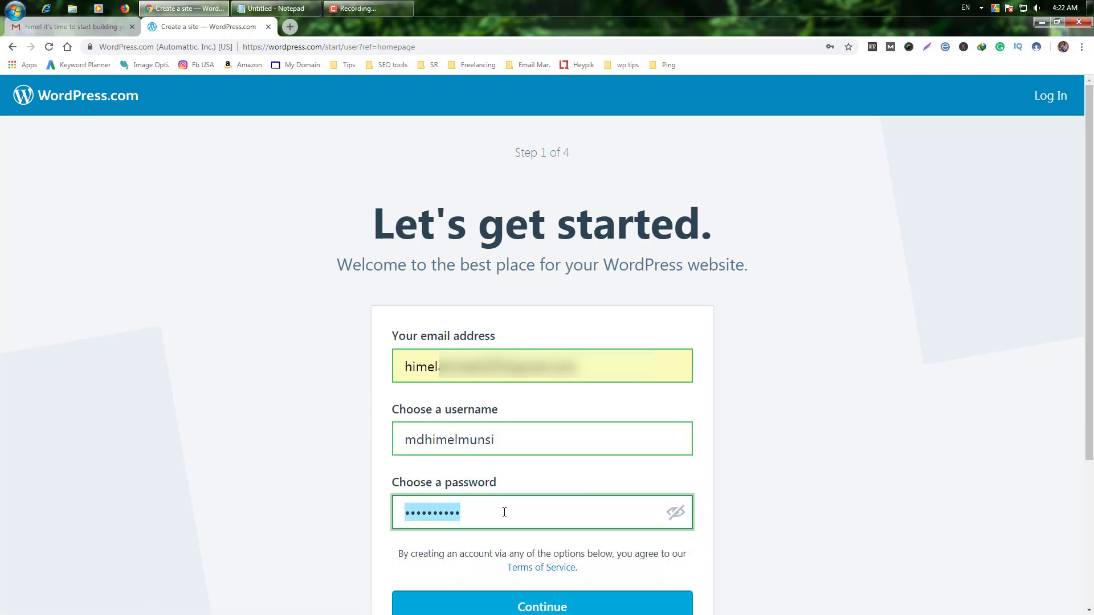
key("BackSpace")
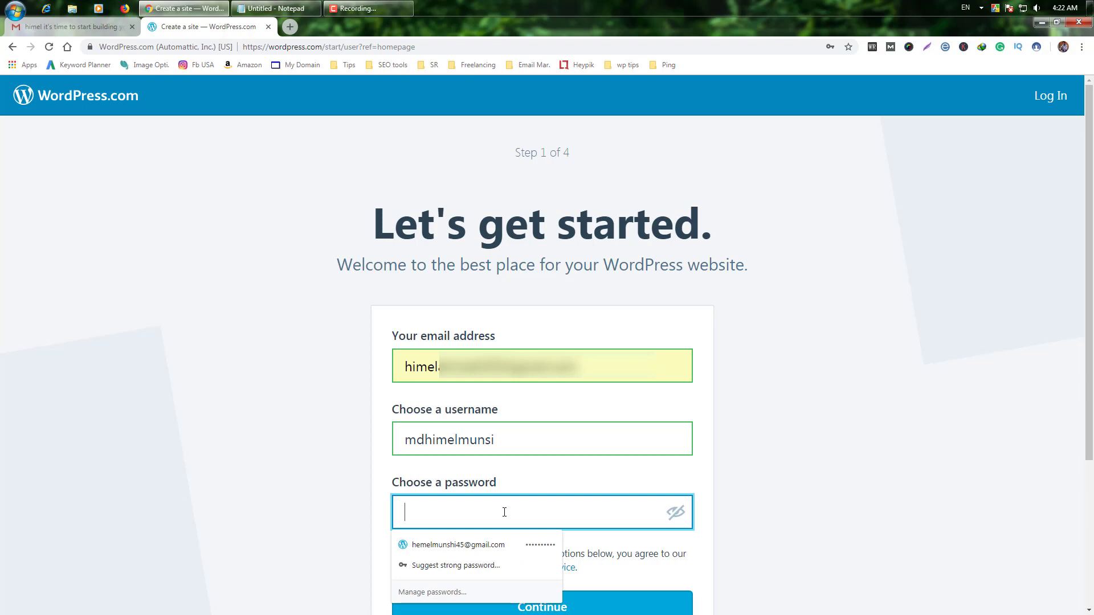
type("•")
left_click(337, 496)
scroll(337, 496, "down", 3)
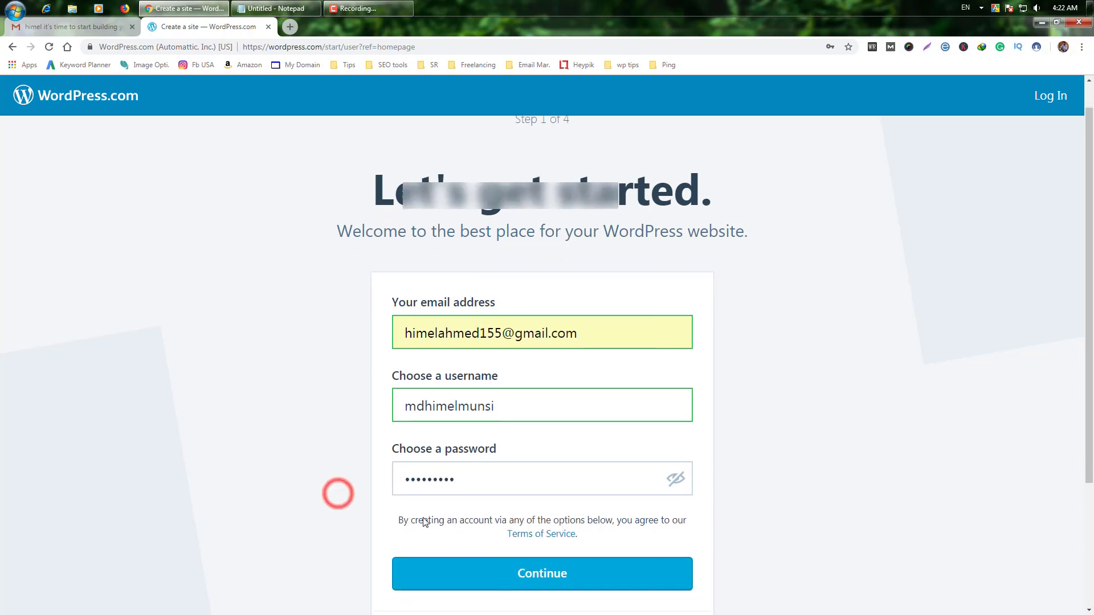
left_click(551, 447)
scroll(576, 572, "down", 6)
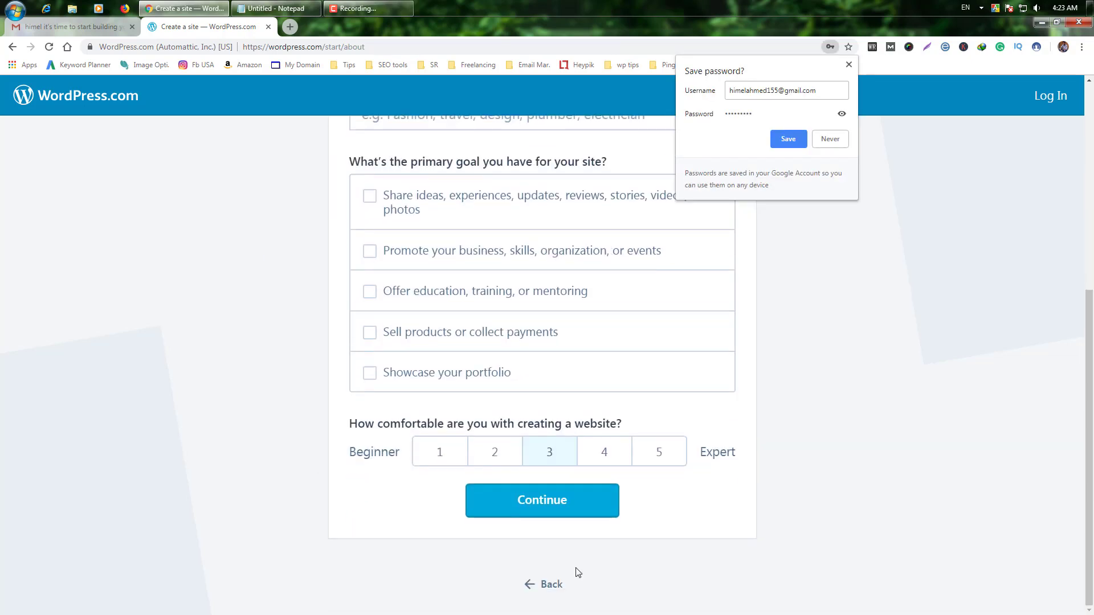
scroll(576, 573, "up", 7)
Step: Decline saving the password, autofill the site name, and enter Blogging as the topic
left_click(829, 139)
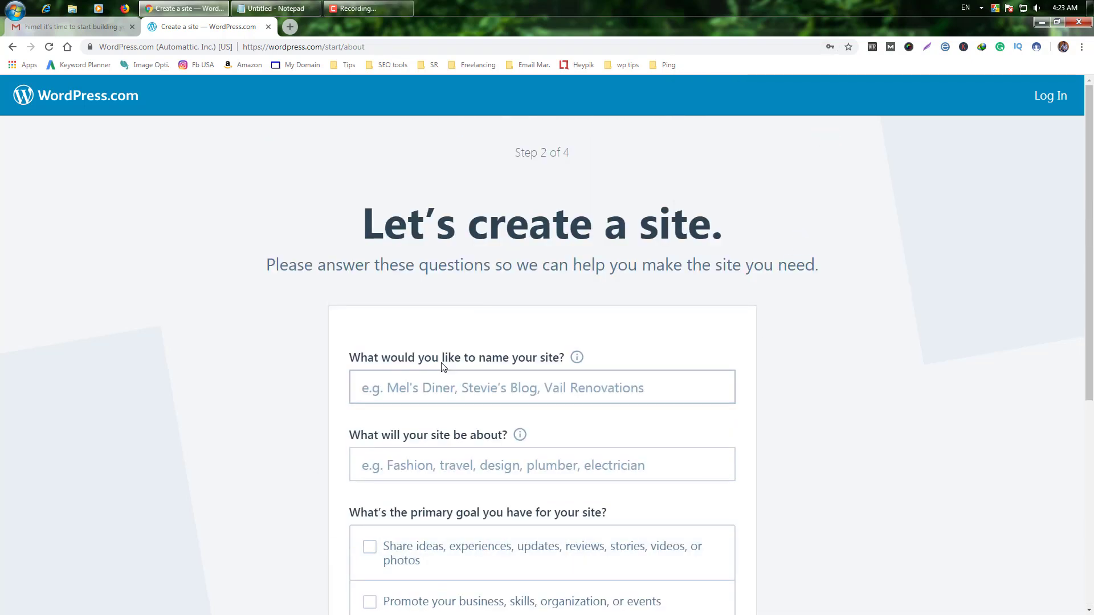
left_click(575, 387)
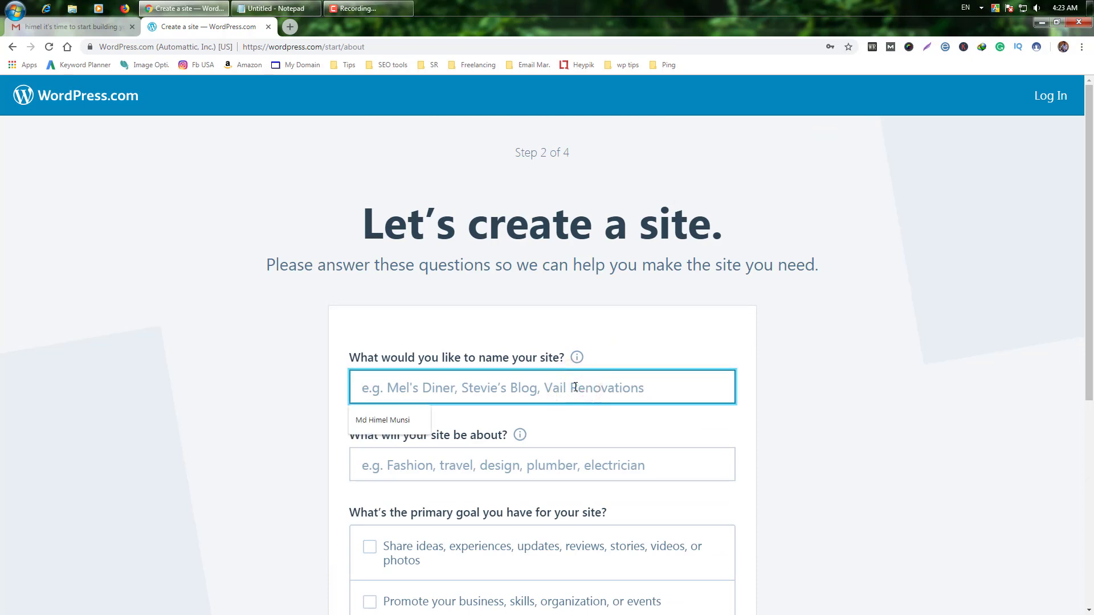
left_click(372, 417)
scroll(458, 399, "down", 2)
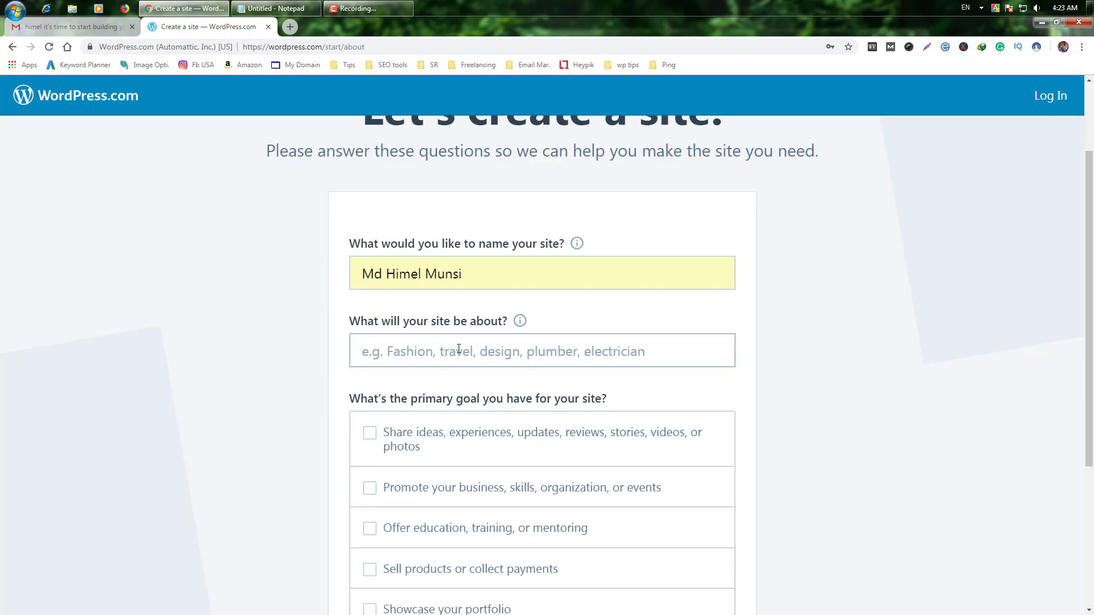
left_click(478, 357)
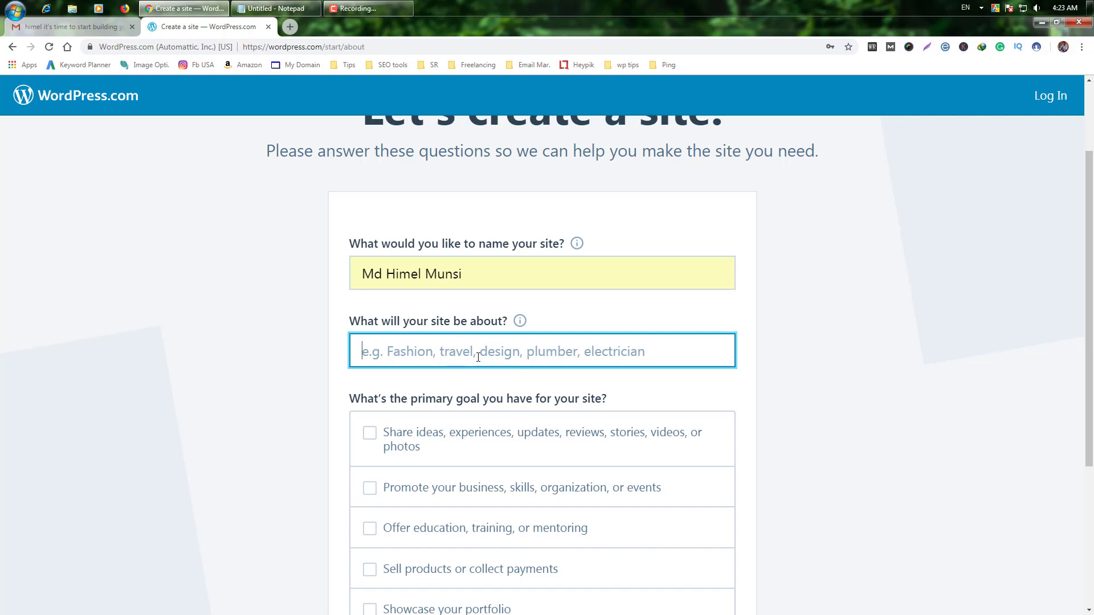
type("Bloggi")
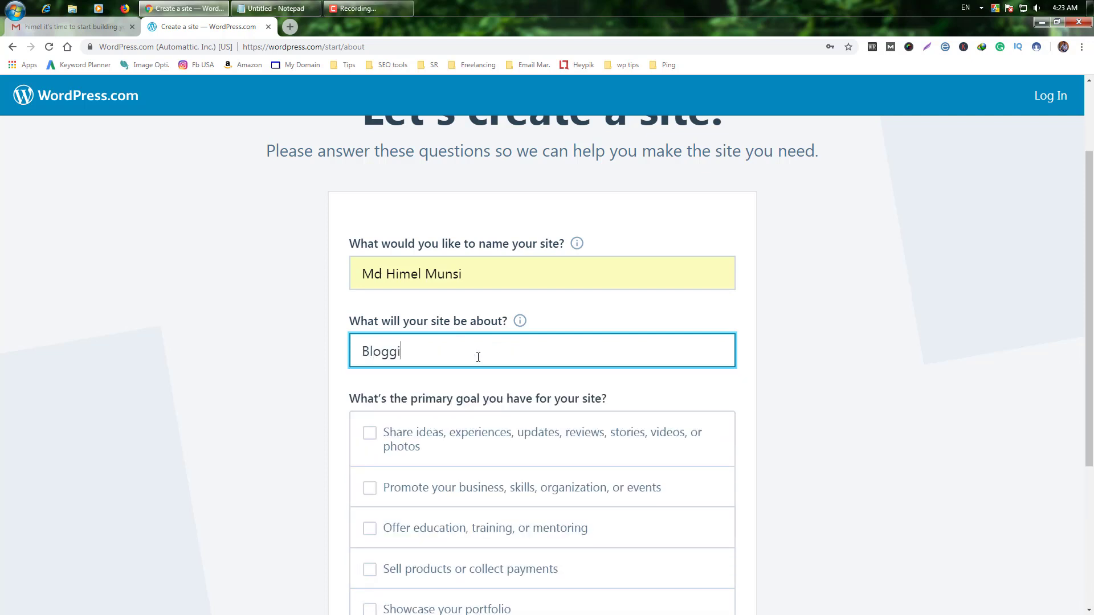
type("ng")
scroll(462, 350, "down", 1)
left_click(445, 345)
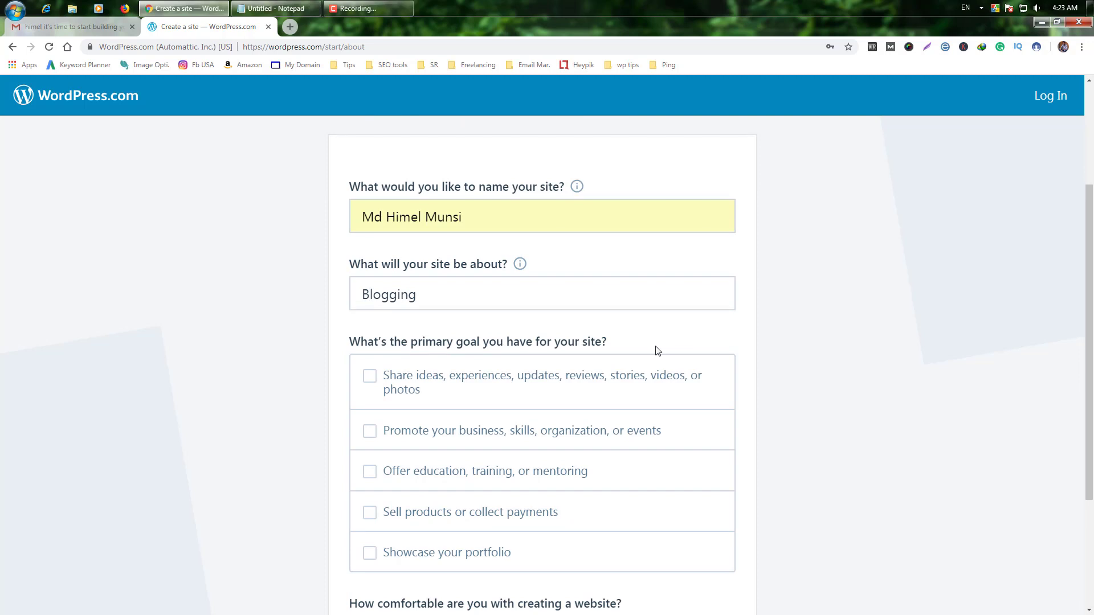
Step: Tick the sharing ideas and stories goal, set comfort rating to 5, and submit
scroll(659, 350, "down", 1)
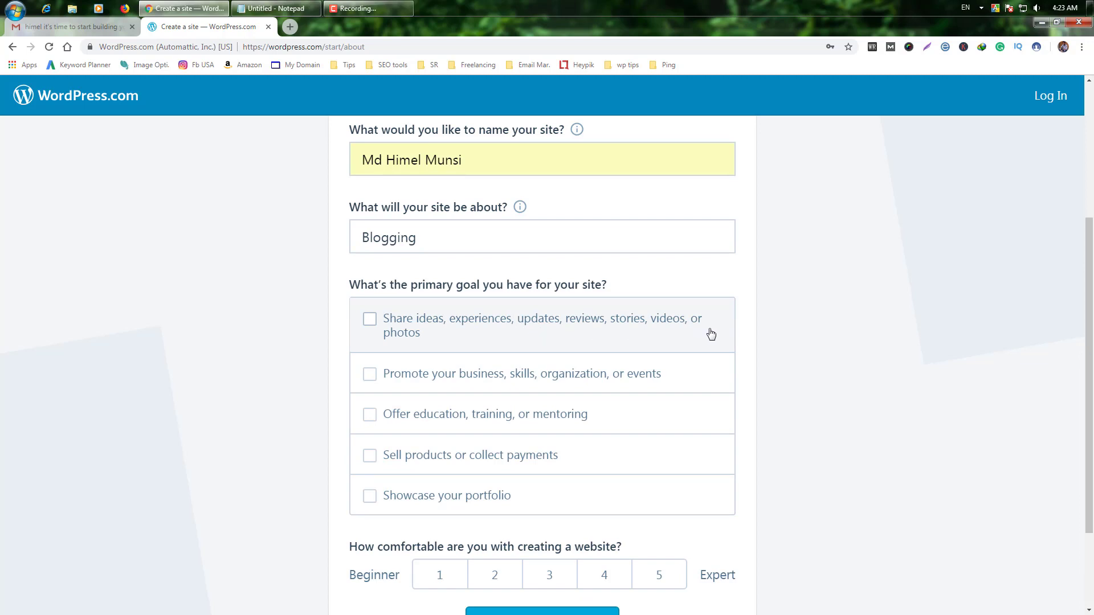
left_click(370, 319)
scroll(670, 331, "down", 3)
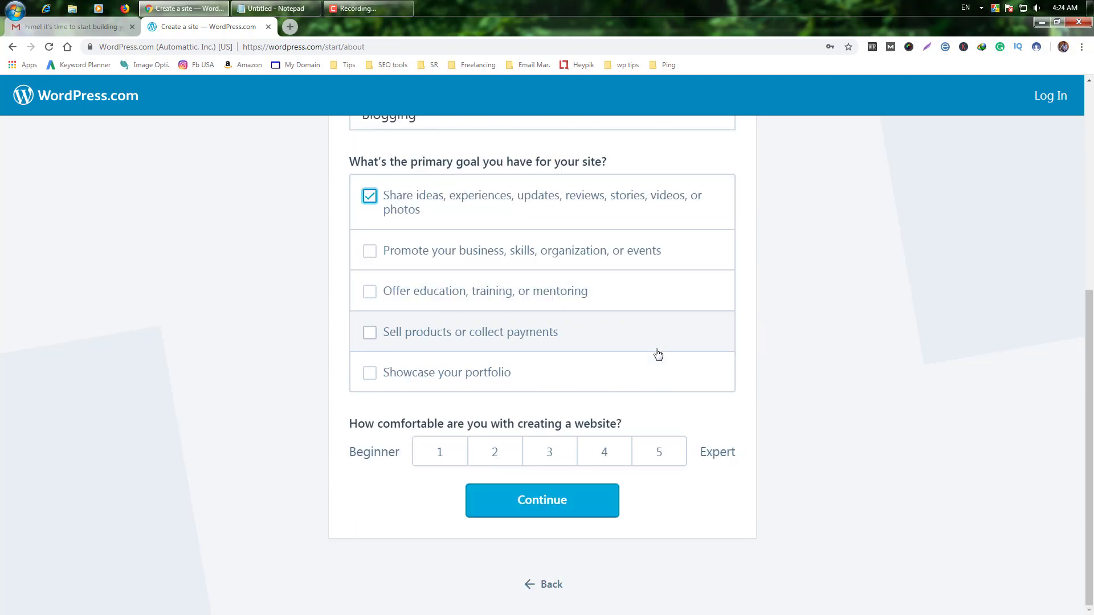
left_click(606, 463)
scroll(727, 486, "up", 1)
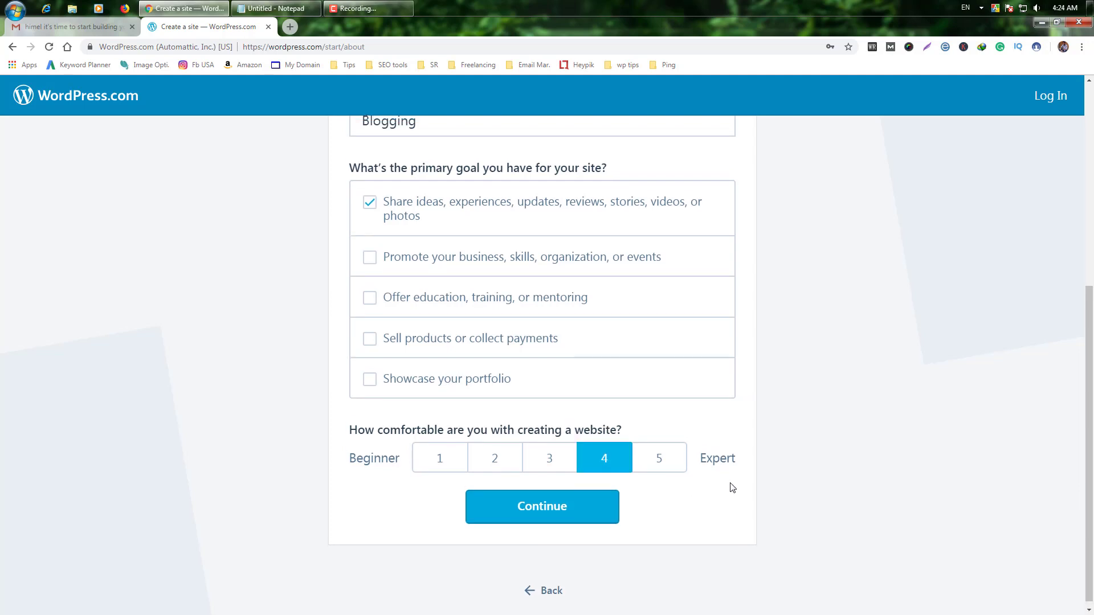
scroll(728, 486, "down", 1)
left_click(653, 456)
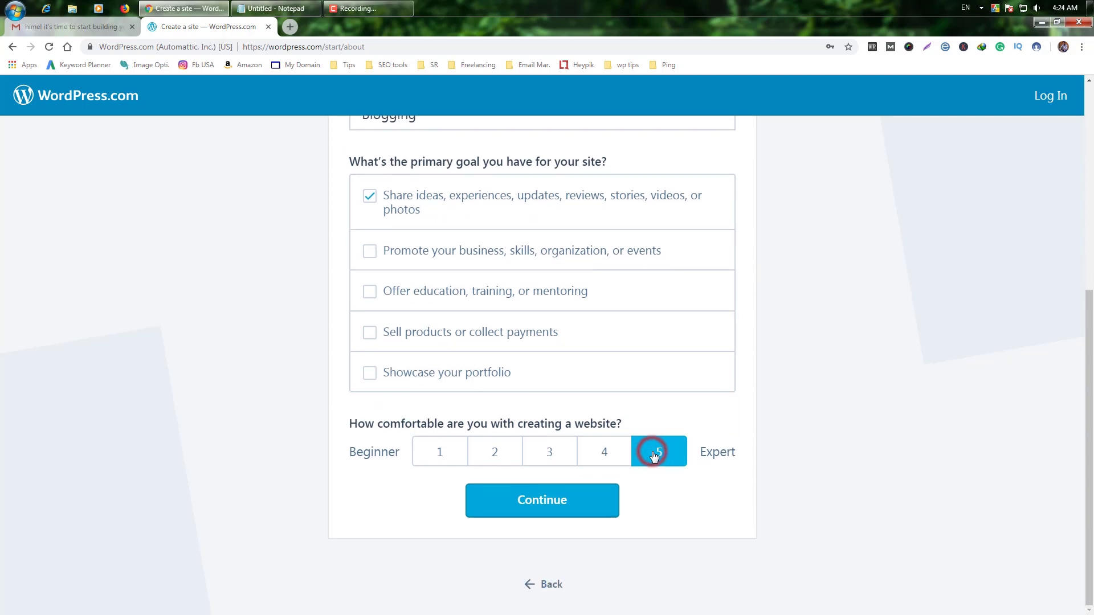
scroll(727, 501, "up", 2)
scroll(727, 501, "down", 2)
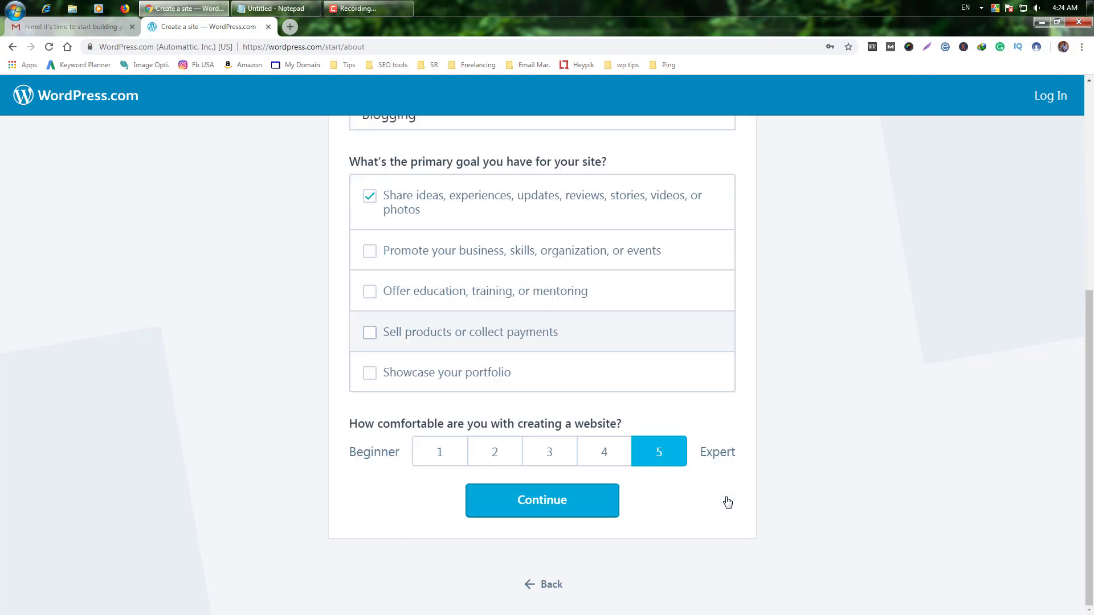
scroll(725, 501, "up", 1)
scroll(664, 524, "down", 1)
left_click(541, 506)
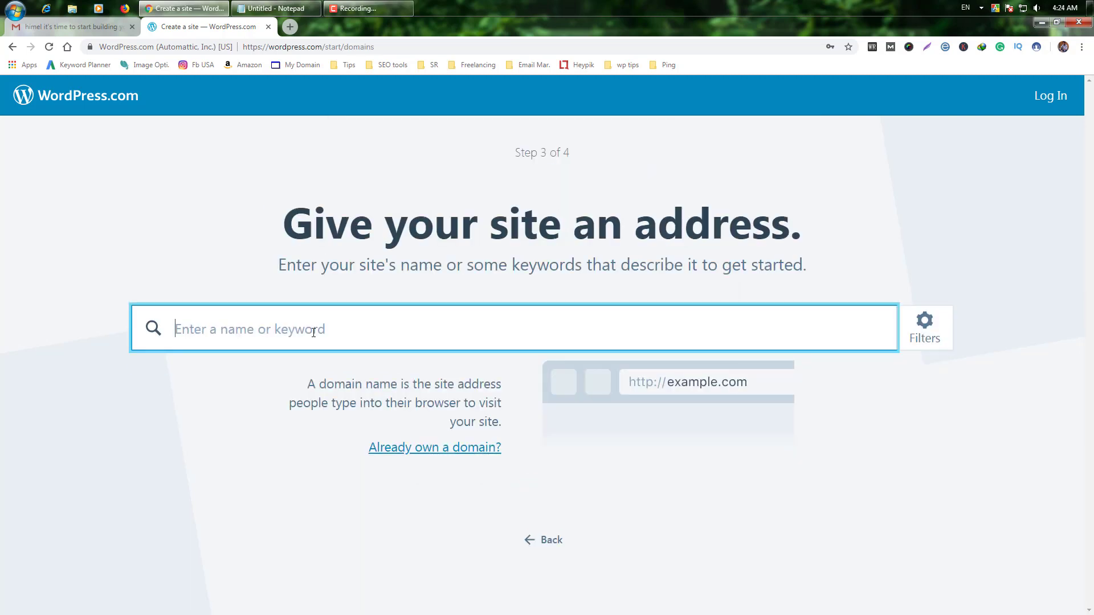
Step: Search addresses for 'mdhimel' and select the free mdhimel.home.blog address
type("mdhimel")
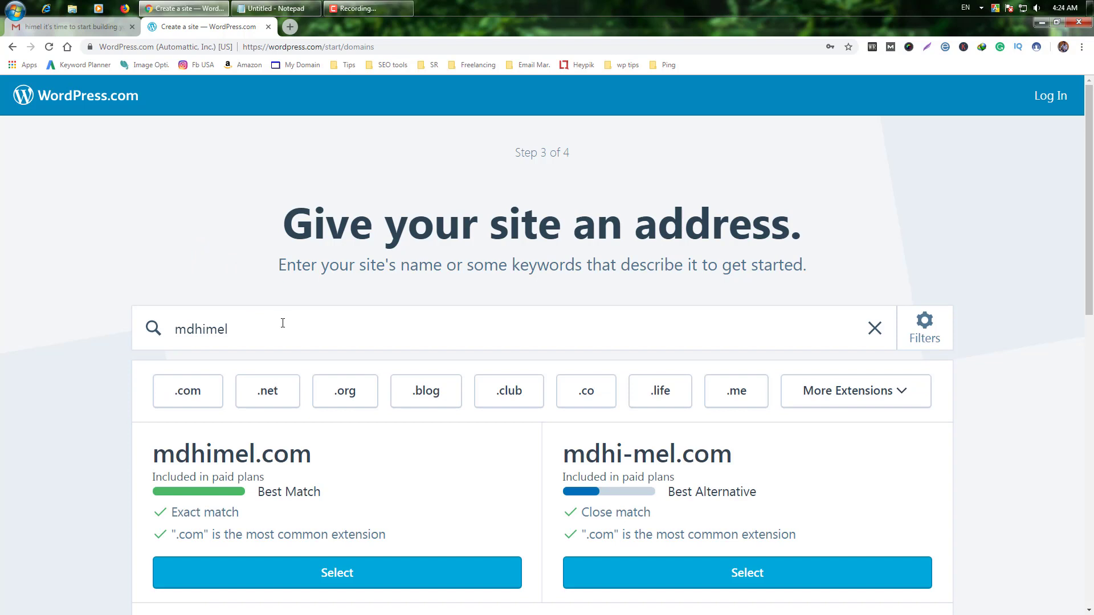
scroll(39, 308, "down", 4)
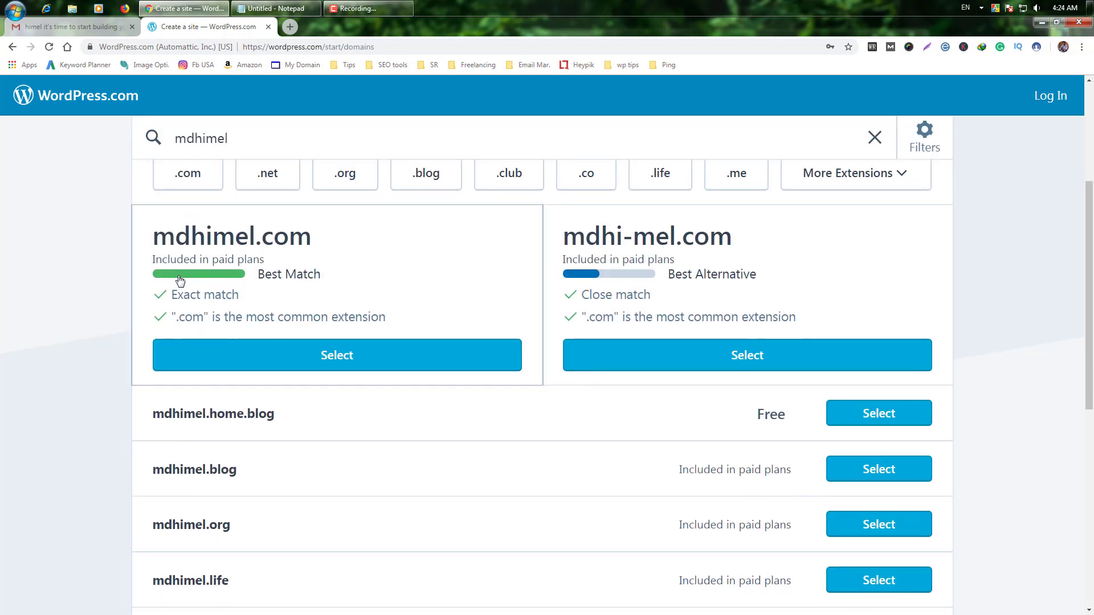
scroll(64, 276, "up", 1)
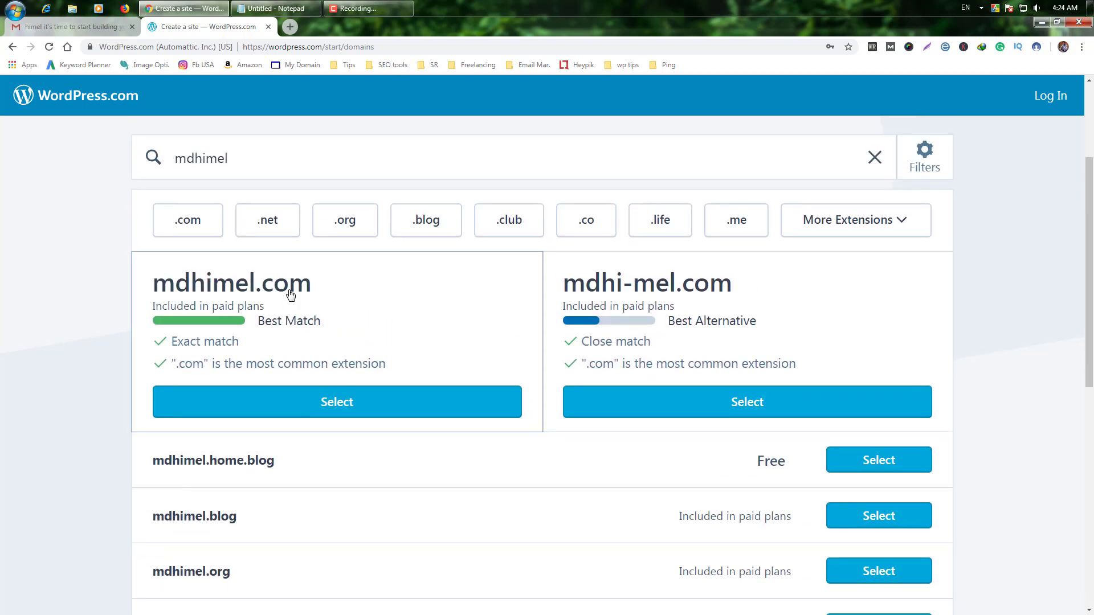
scroll(286, 291, "down", 2)
scroll(286, 292, "up", 1)
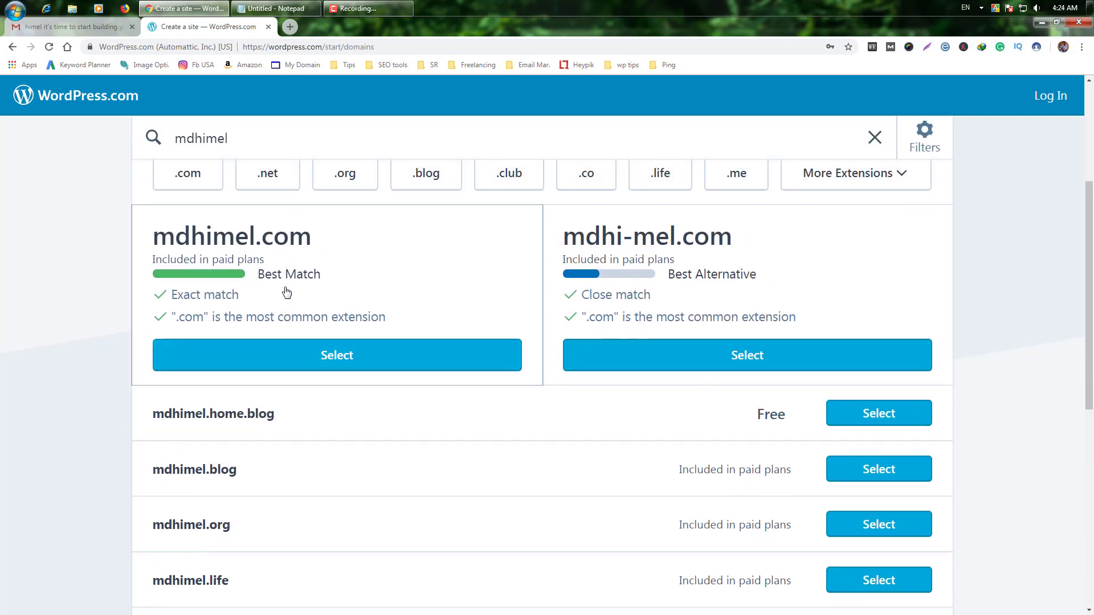
scroll(286, 292, "down", 1)
scroll(286, 292, "down", 2)
scroll(286, 291, "up", 1)
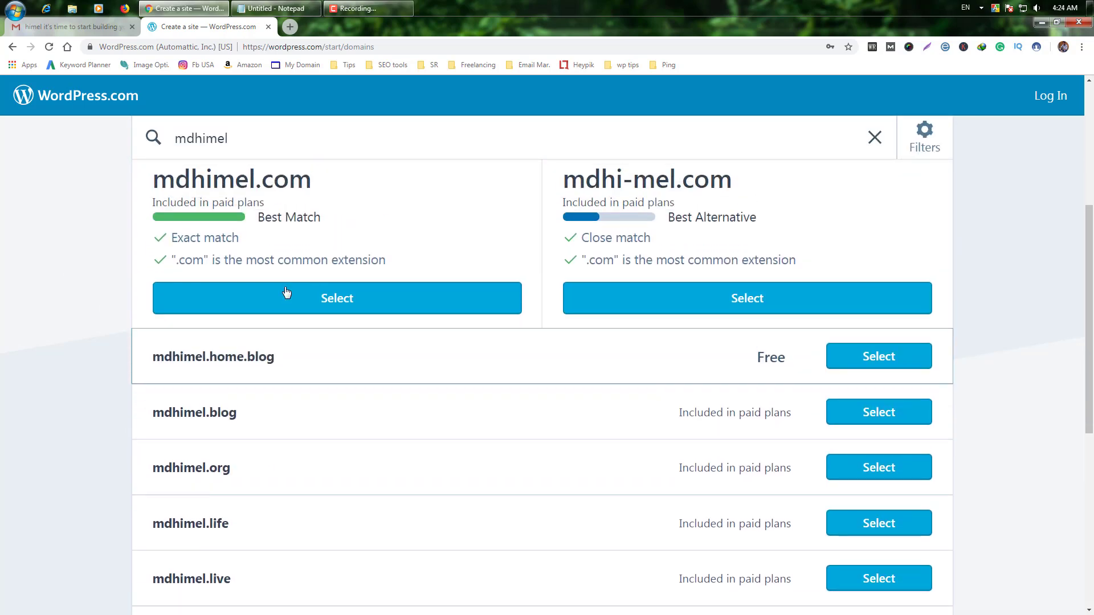
scroll(738, 300, "up", 1)
scroll(637, 357, "down", 1)
scroll(684, 361, "down", 3)
scroll(684, 361, "up", 5)
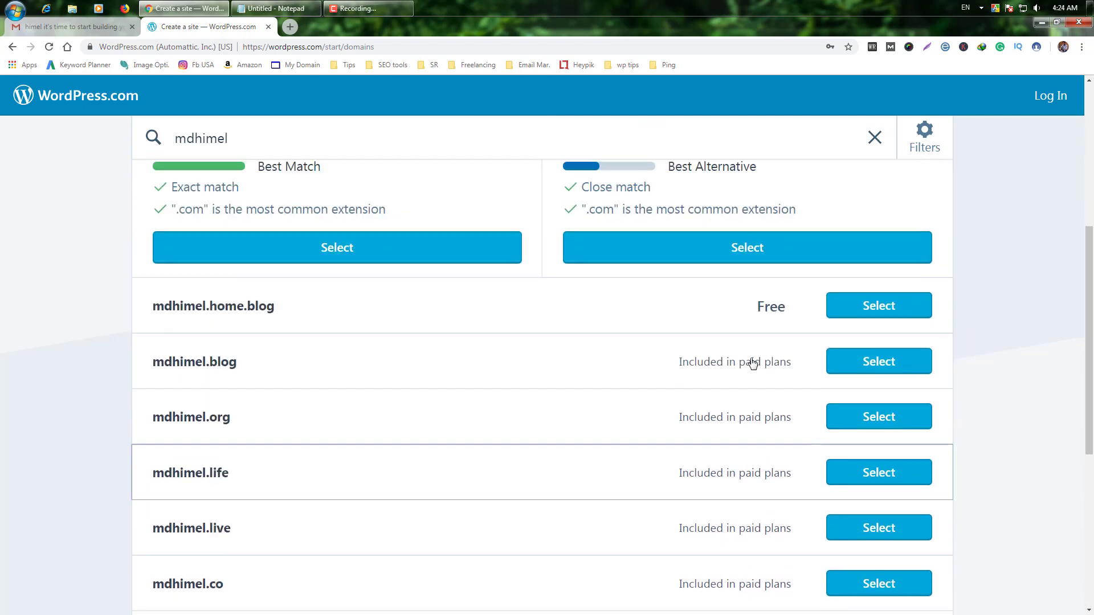
scroll(284, 421, "down", 2)
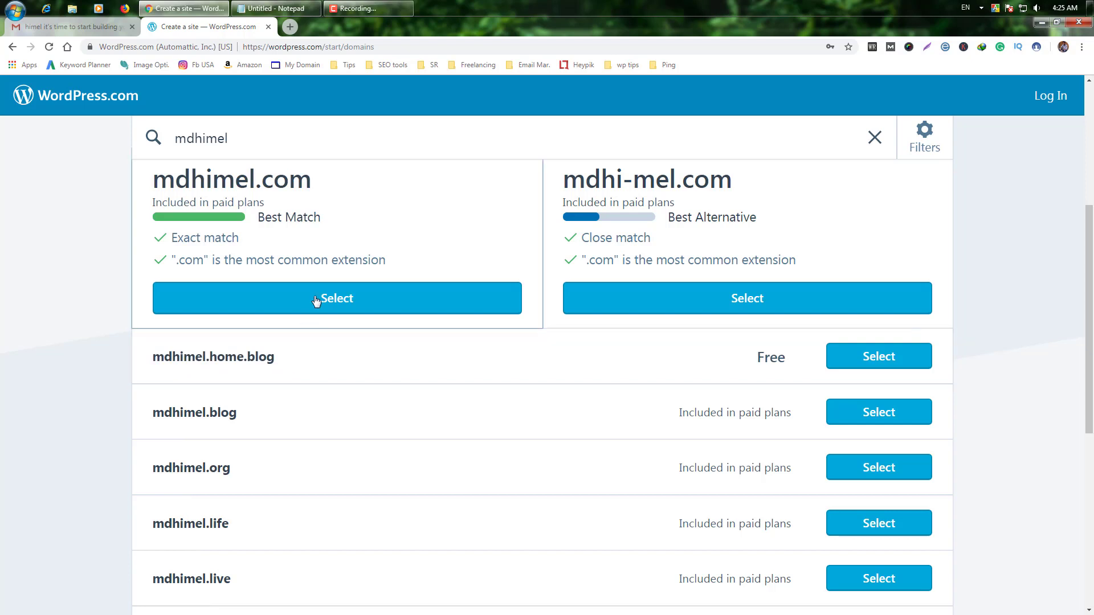
scroll(317, 302, "up", 2)
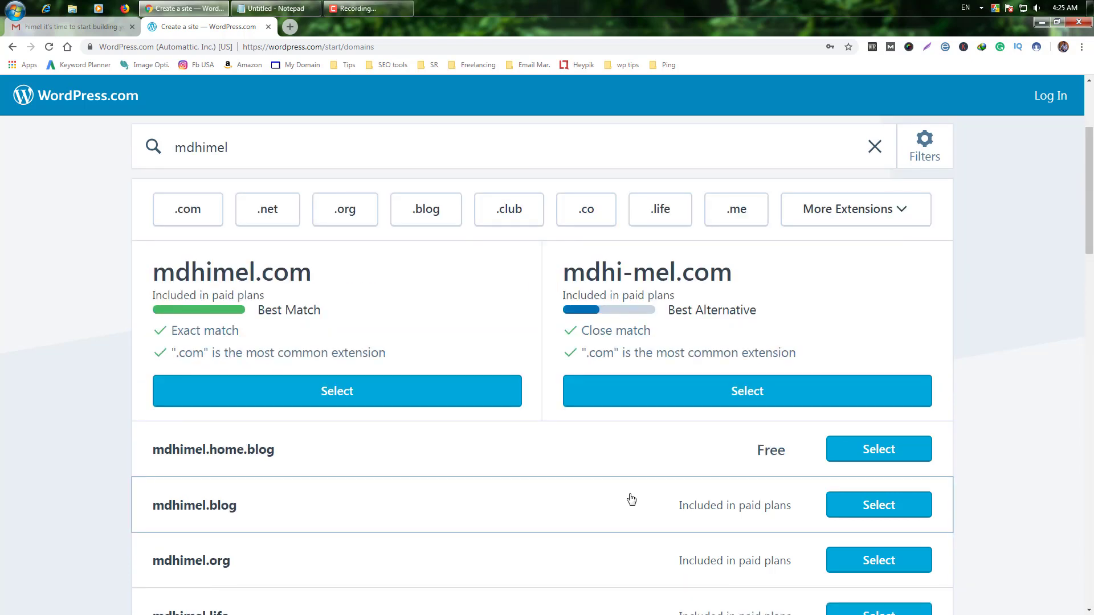
left_click(890, 453)
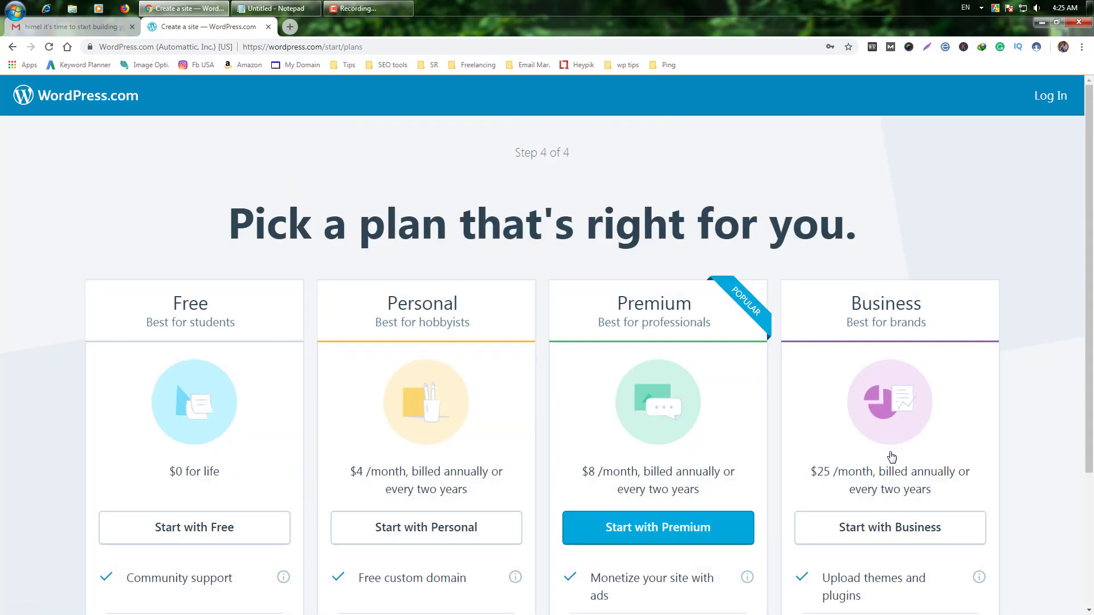
Step: Choose Start with Free on the plan picker to finish creating the site
scroll(898, 462, "down", 2)
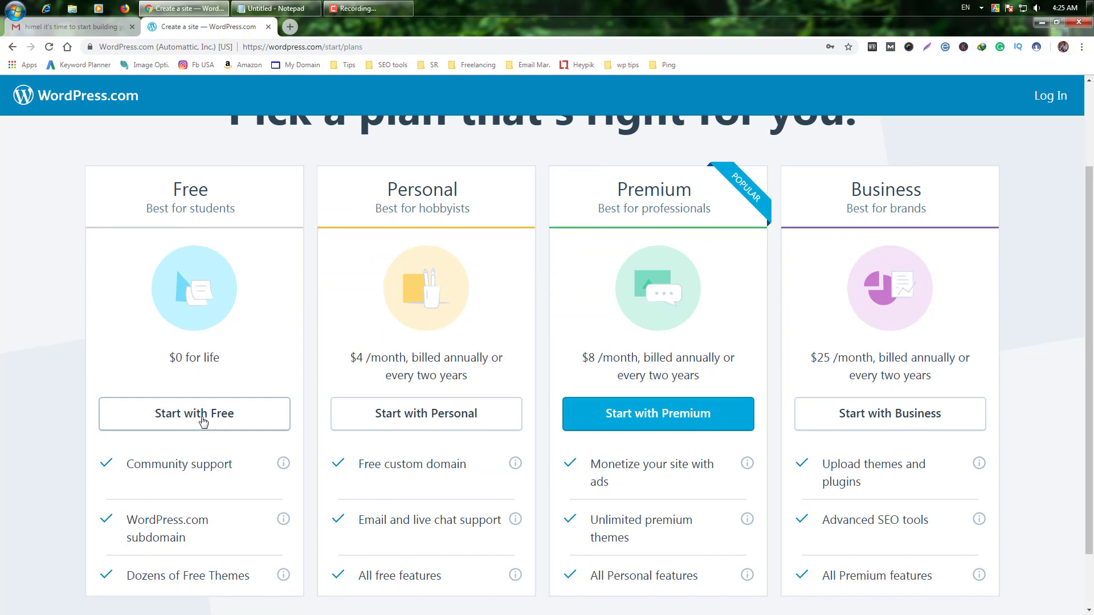
left_click(210, 422)
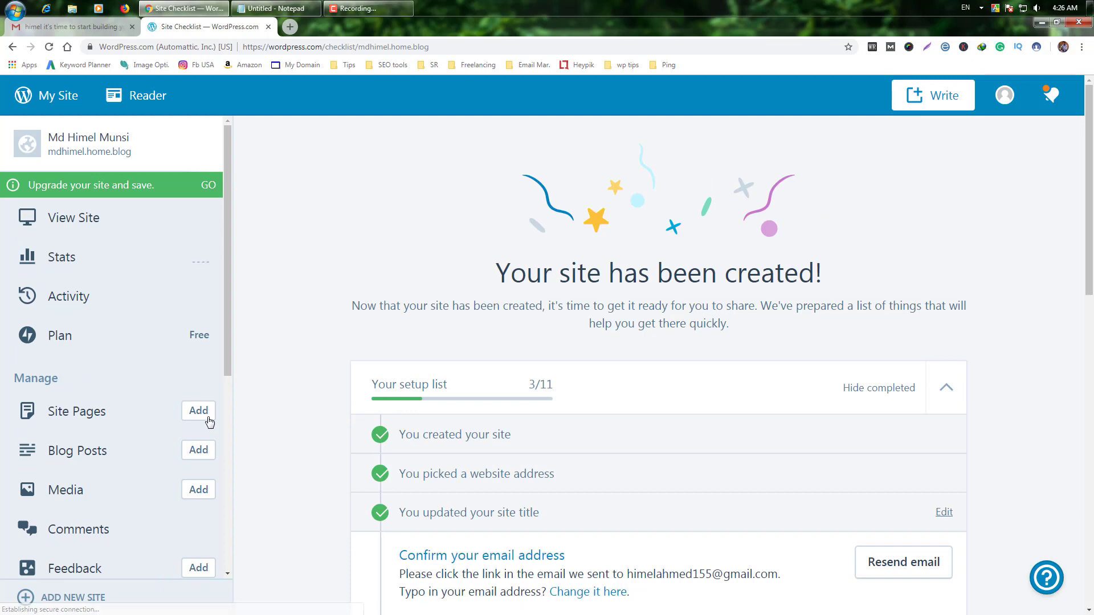
Step: Confirm the account e-mail through the Gmail activation message, then review the 4/11 checklist
scroll(475, 400, "down", 3)
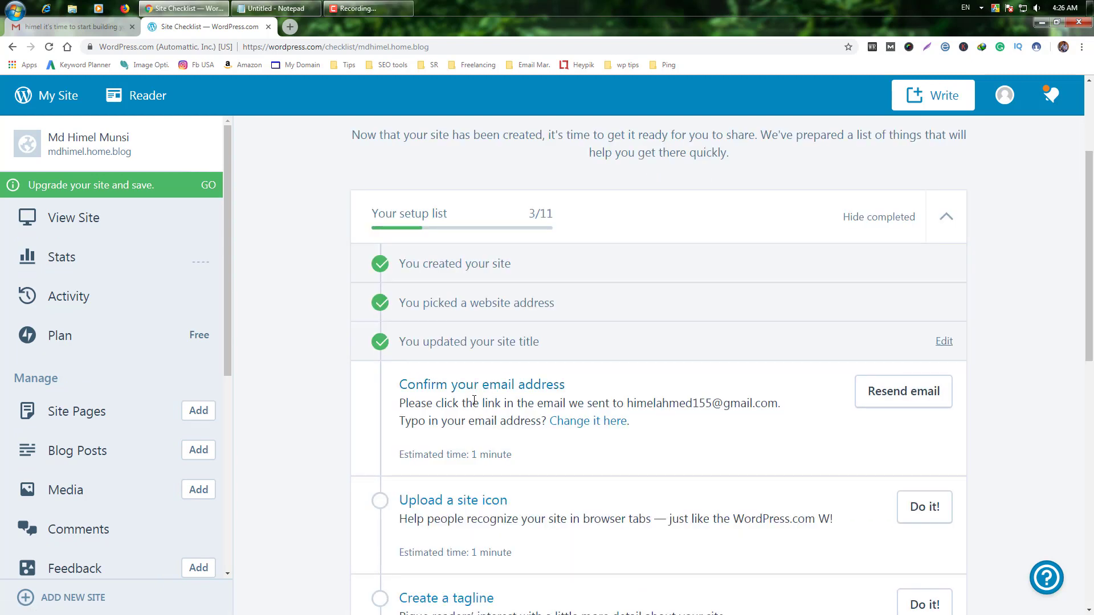
scroll(463, 337, "down", 1)
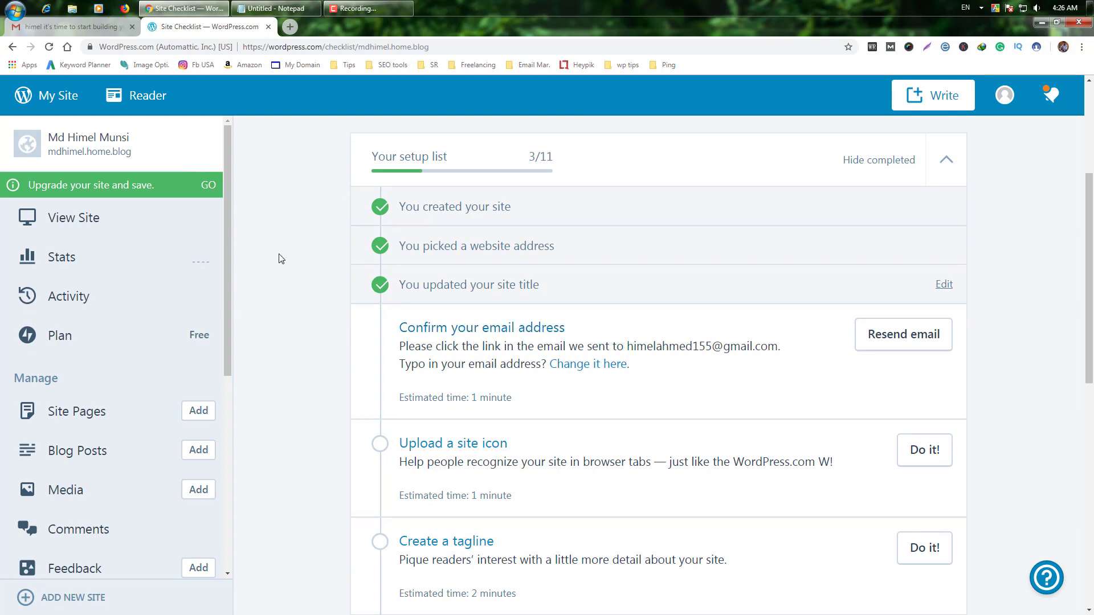
left_click(72, 27)
left_click(522, 236)
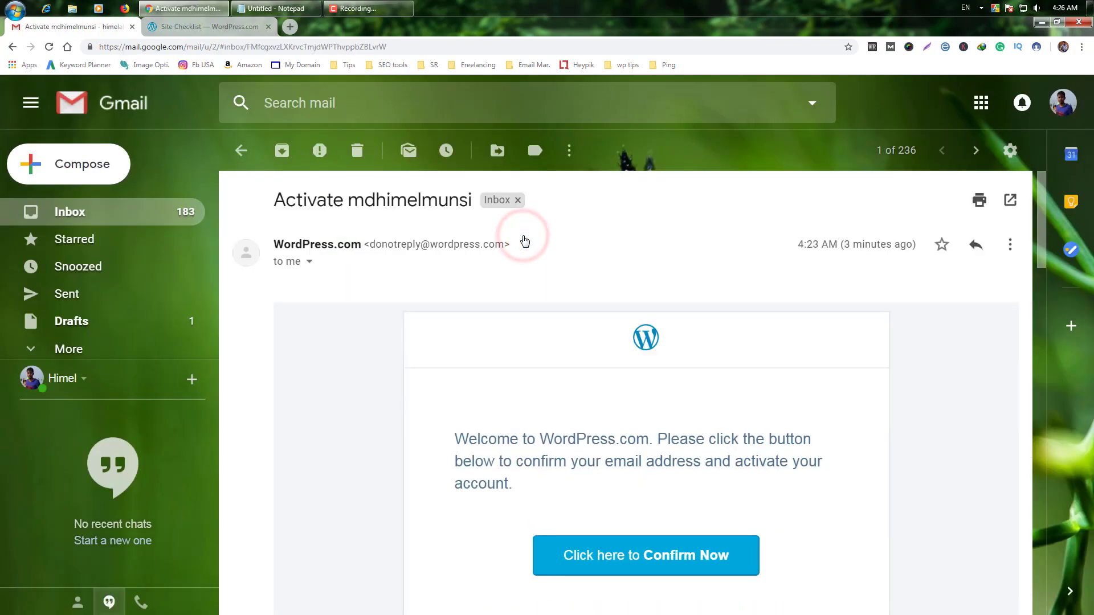
left_click(632, 559)
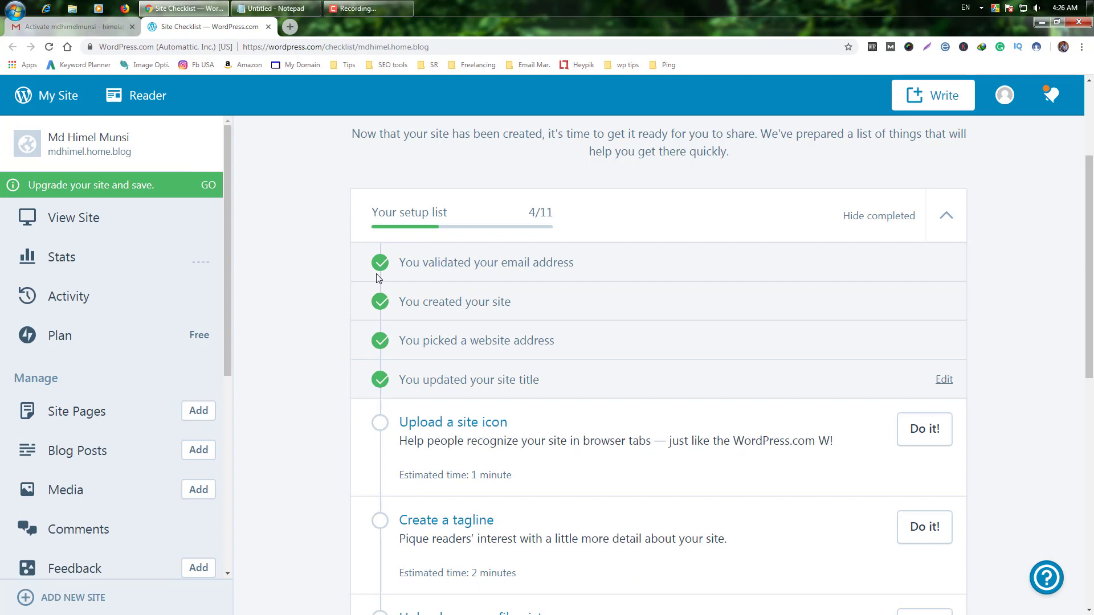
scroll(369, 531, "down", 2)
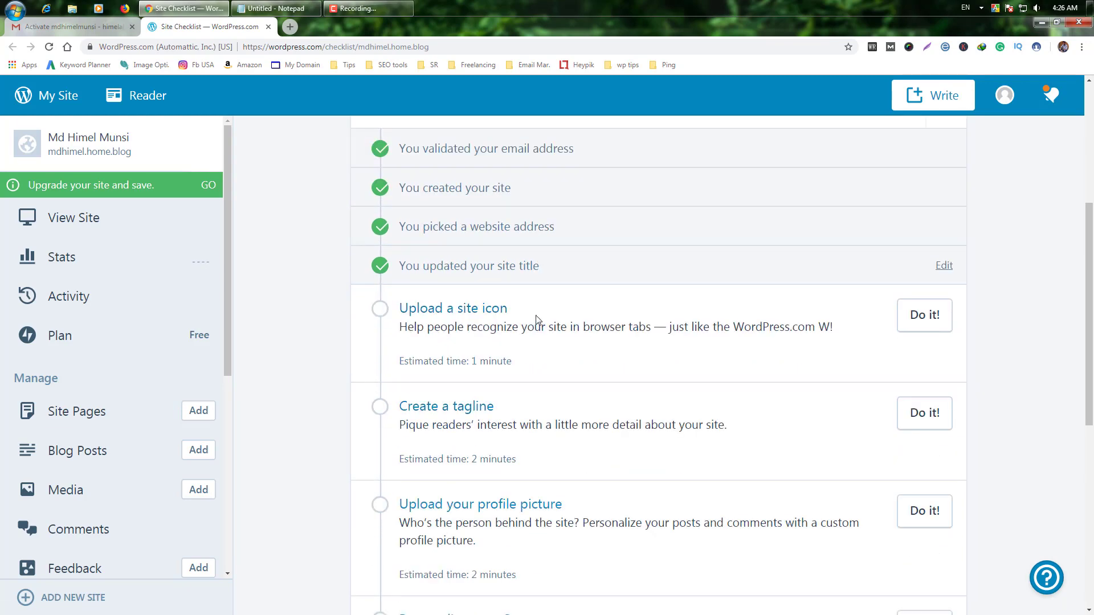
scroll(453, 335, "down", 2)
scroll(581, 306, "down", 3)
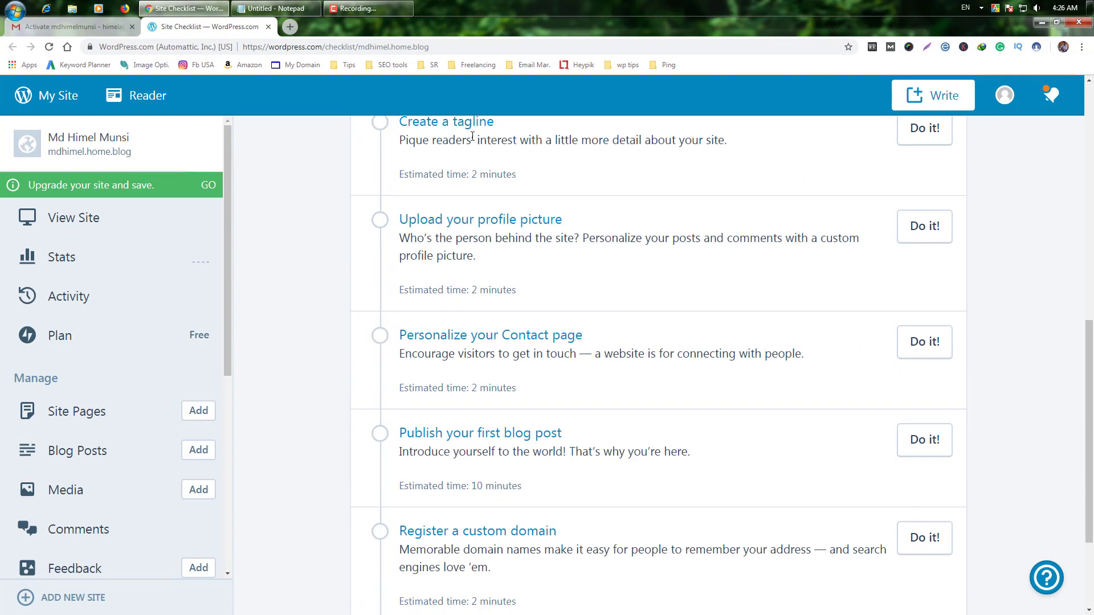
scroll(510, 582, "down", 1)
scroll(511, 583, "down", 1)
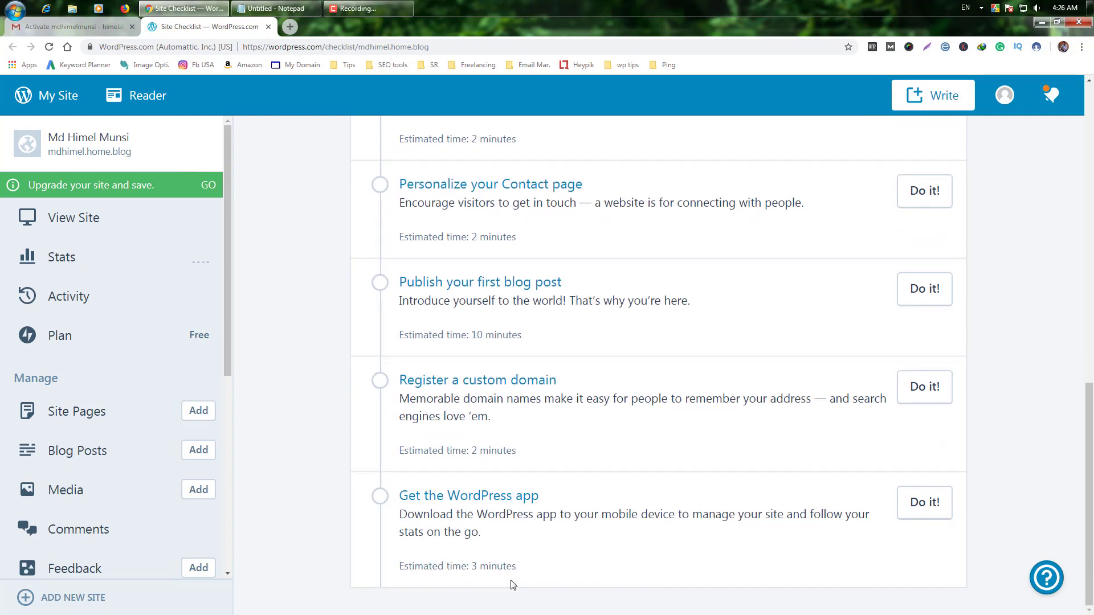
scroll(399, 342, "up", 10)
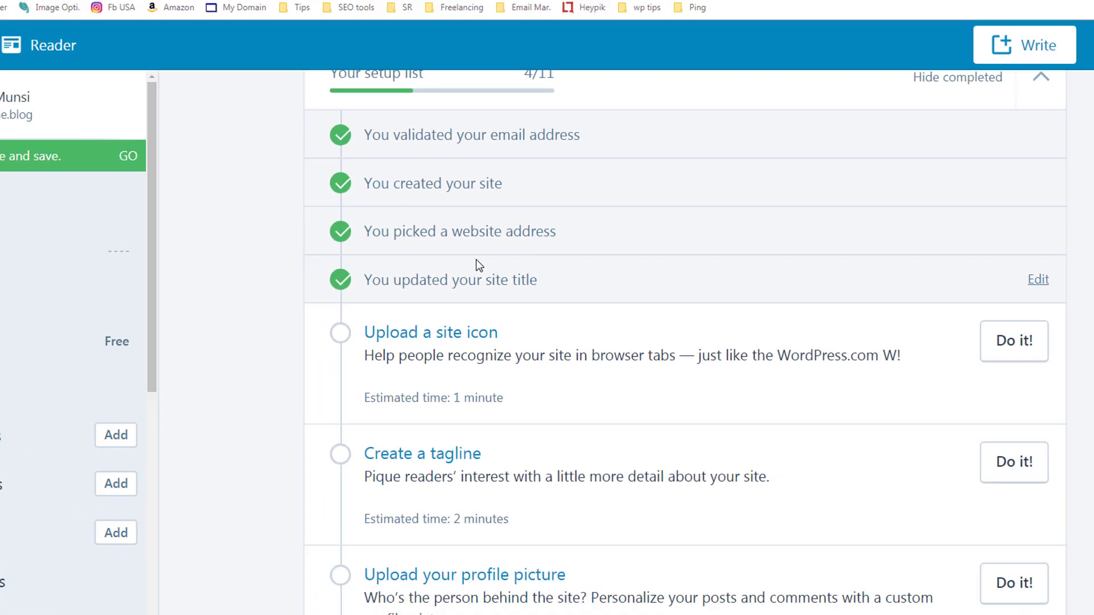
scroll(802, 575, "down", 1)
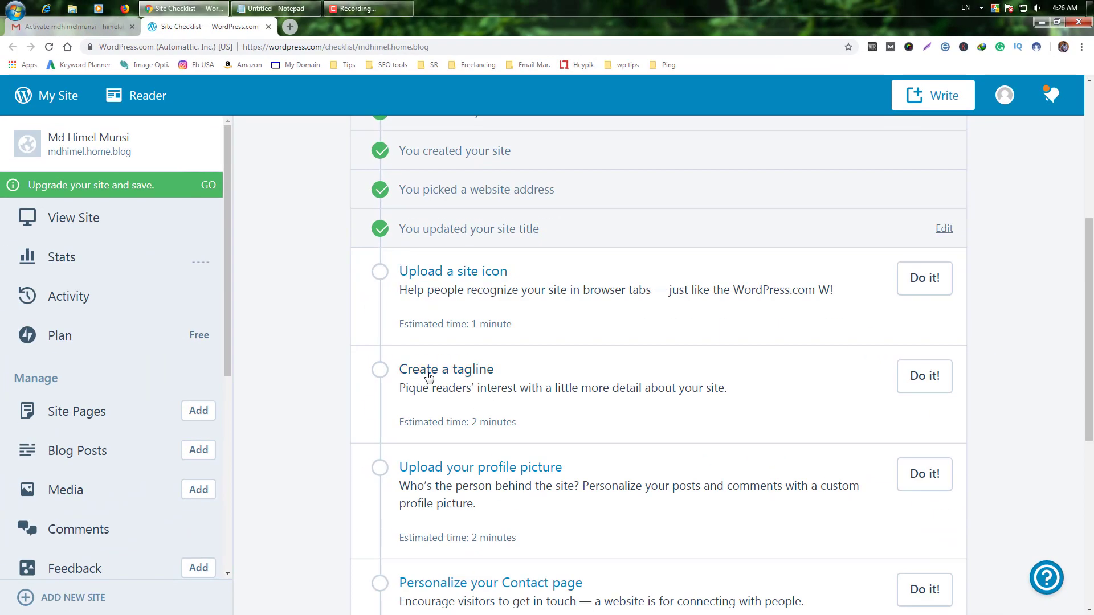
scroll(430, 377, "up", 1)
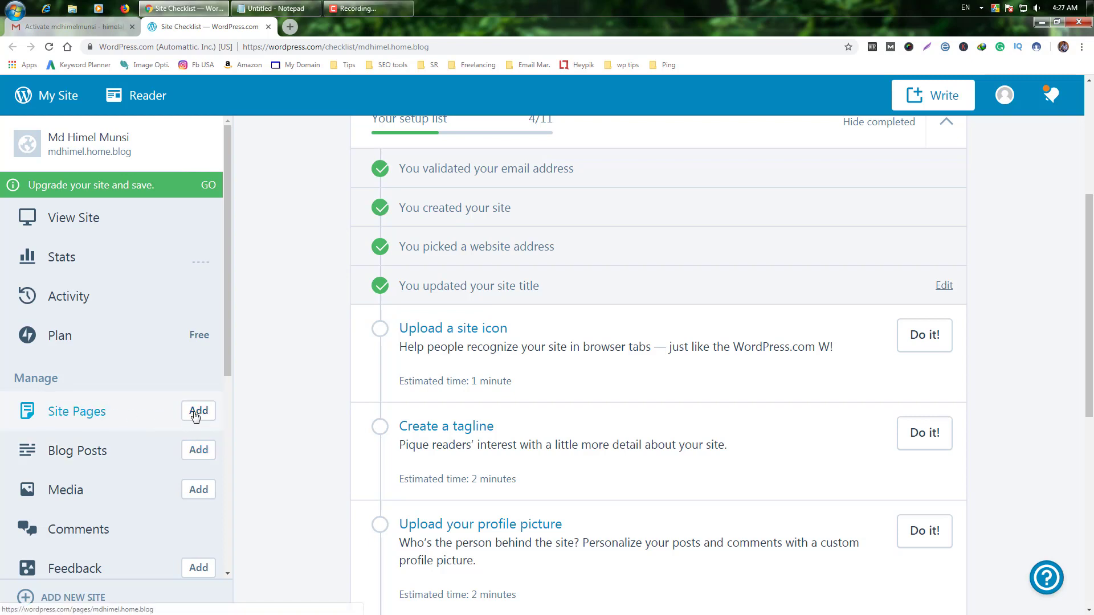
Step: Open Site Pages and view the live mdhimel.home.blog site, dismissing its welcome tour
left_click(87, 418)
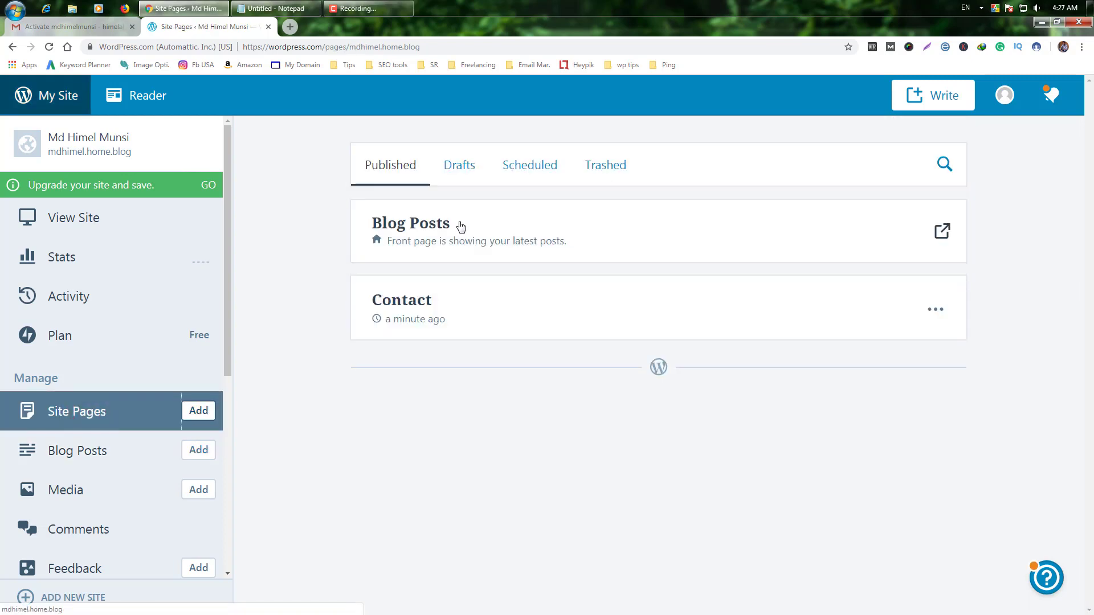
double_click(141, 152)
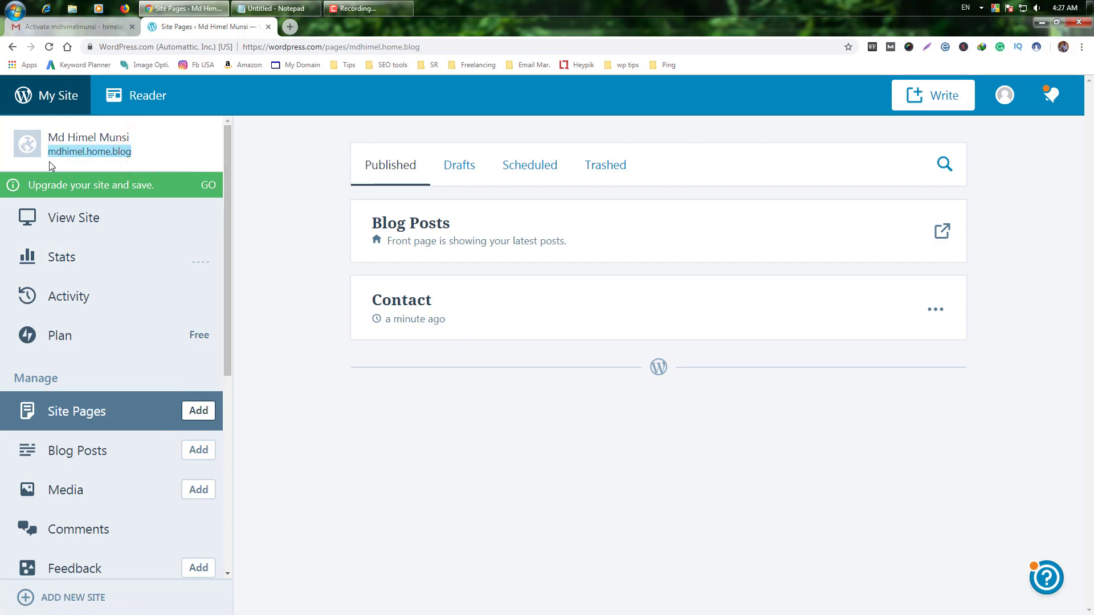
left_click(49, 166)
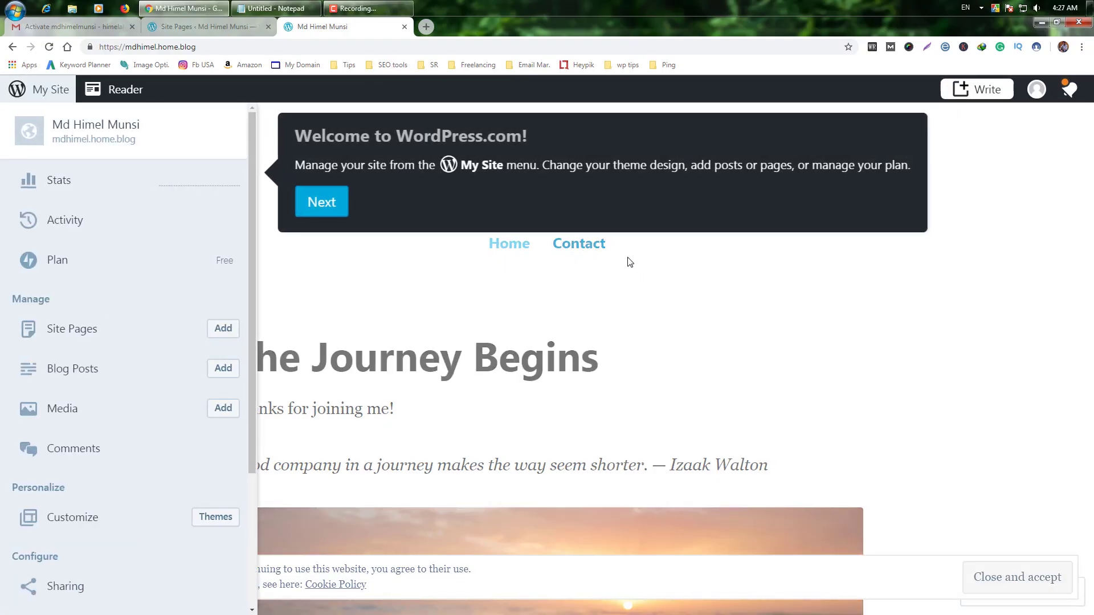
left_click(334, 203)
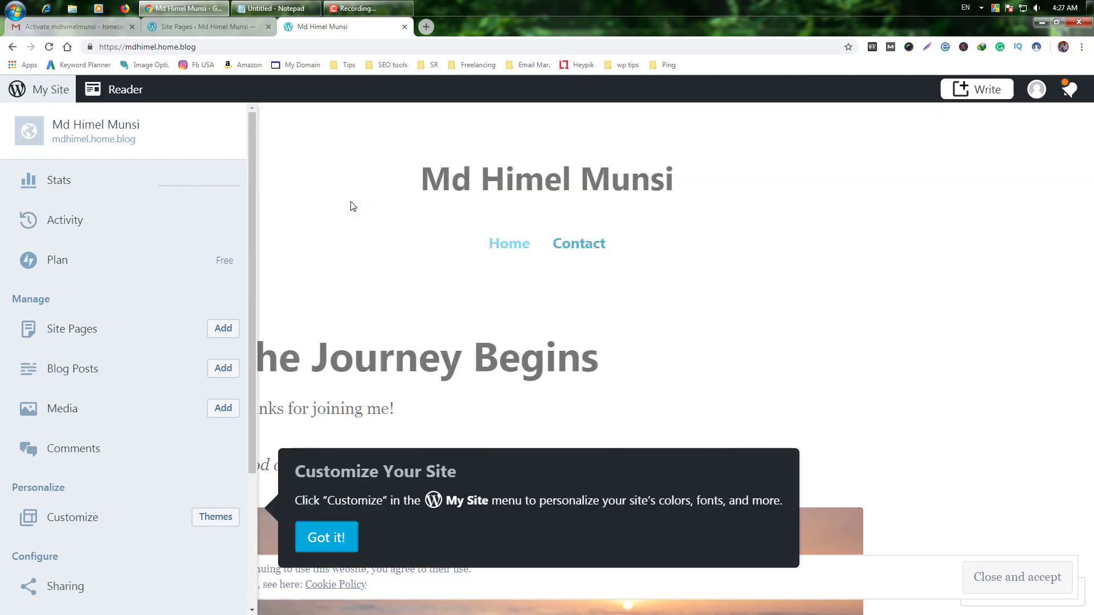
left_click(330, 538)
left_click(269, 27)
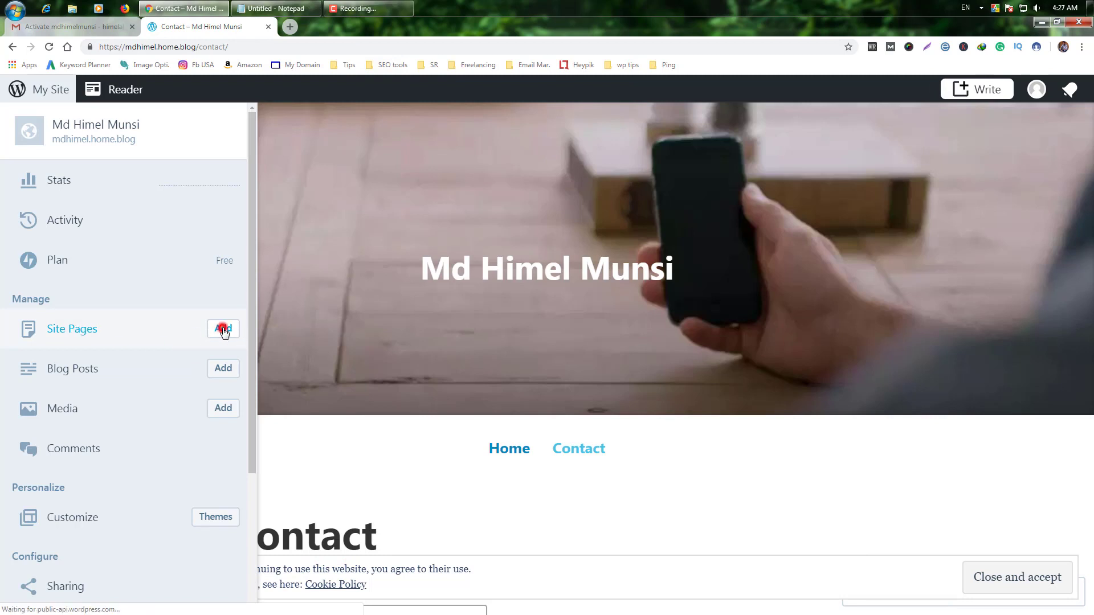
Step: Add a new page titled YouTube and publish it
left_click(222, 331)
left_click(176, 190)
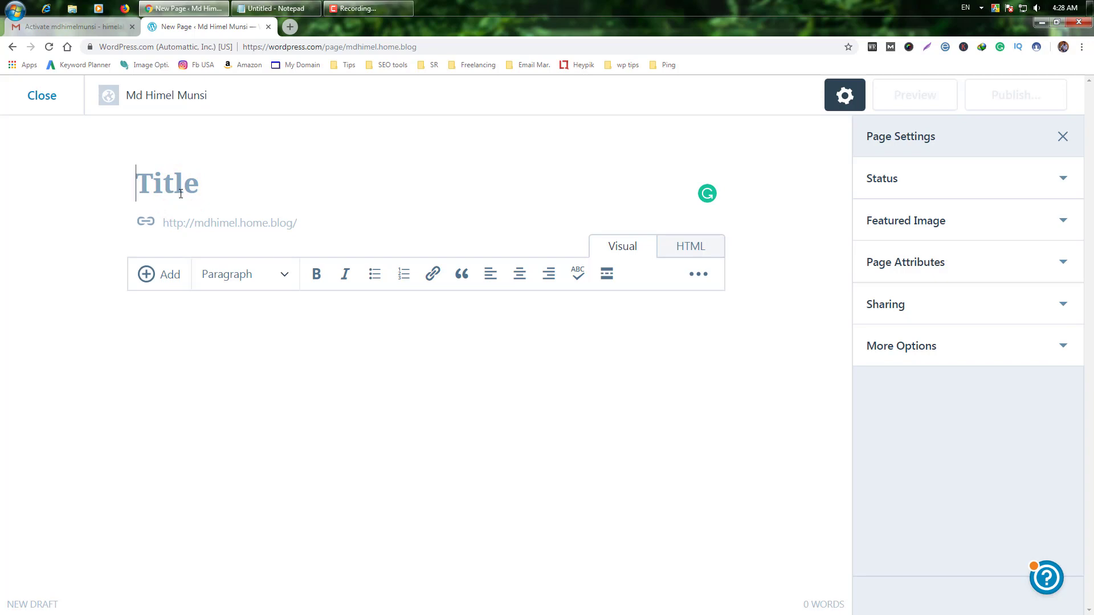
type("YouTube")
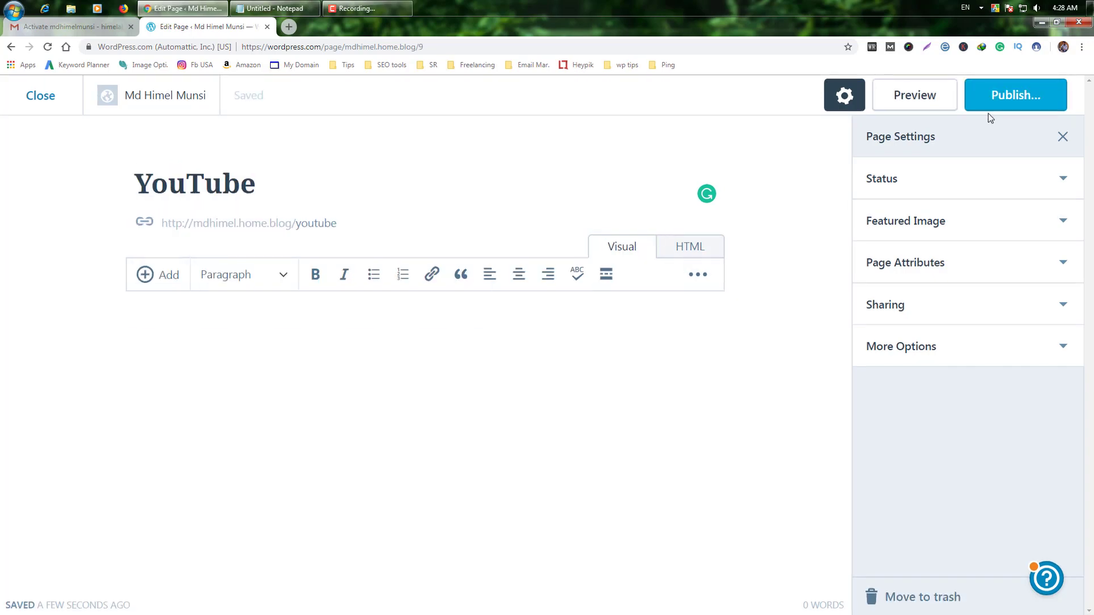
left_click(1030, 127)
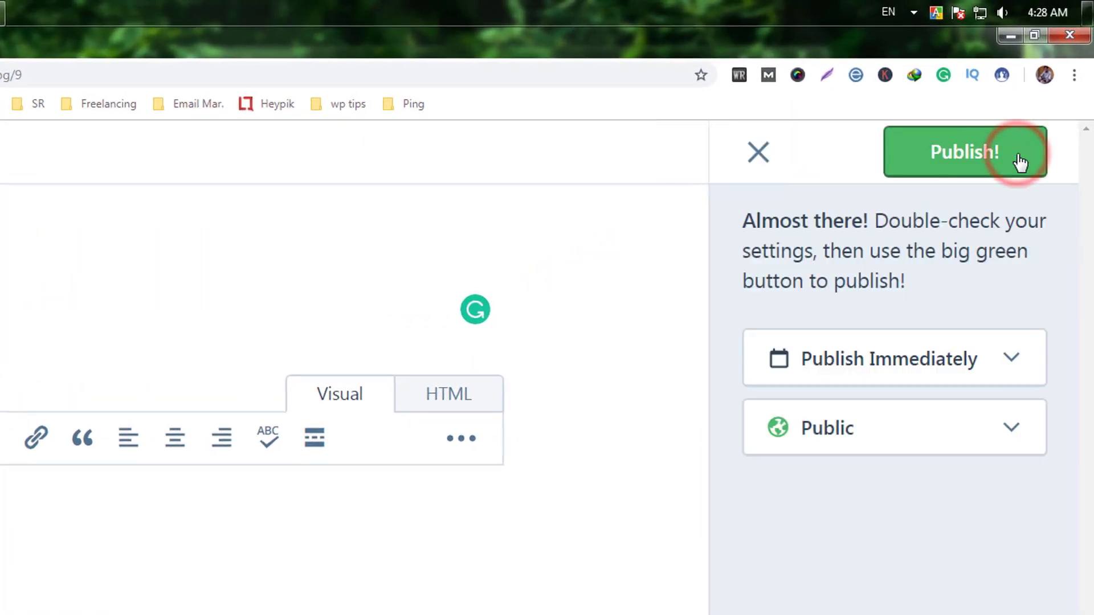
left_click(992, 166)
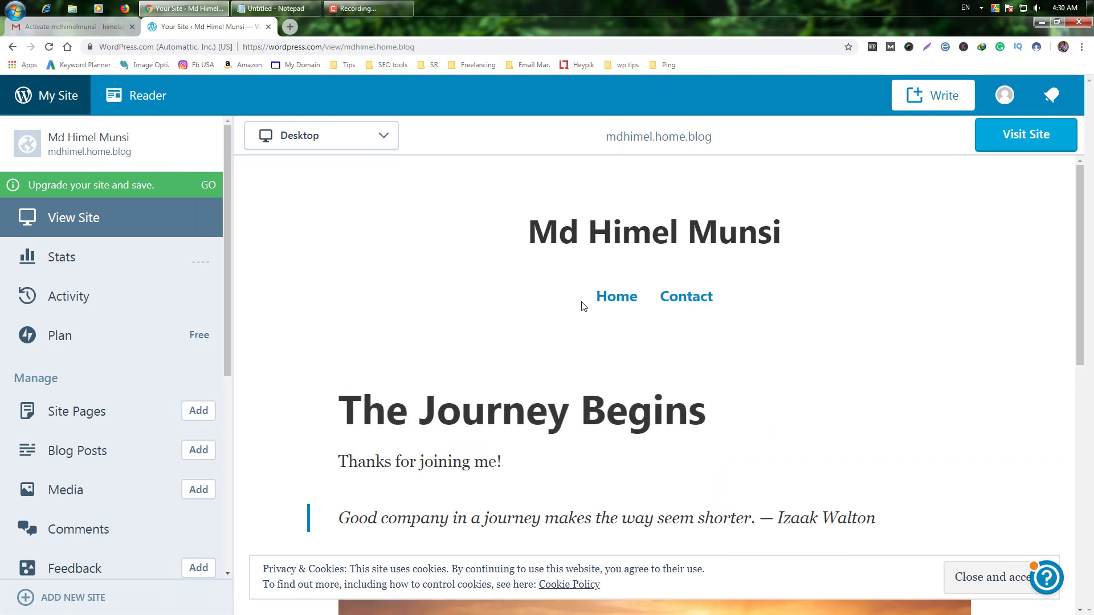
Step: Add the YouTube page to the Primary menu after Home and Contact, and publish the change
scroll(139, 342, "down", 6)
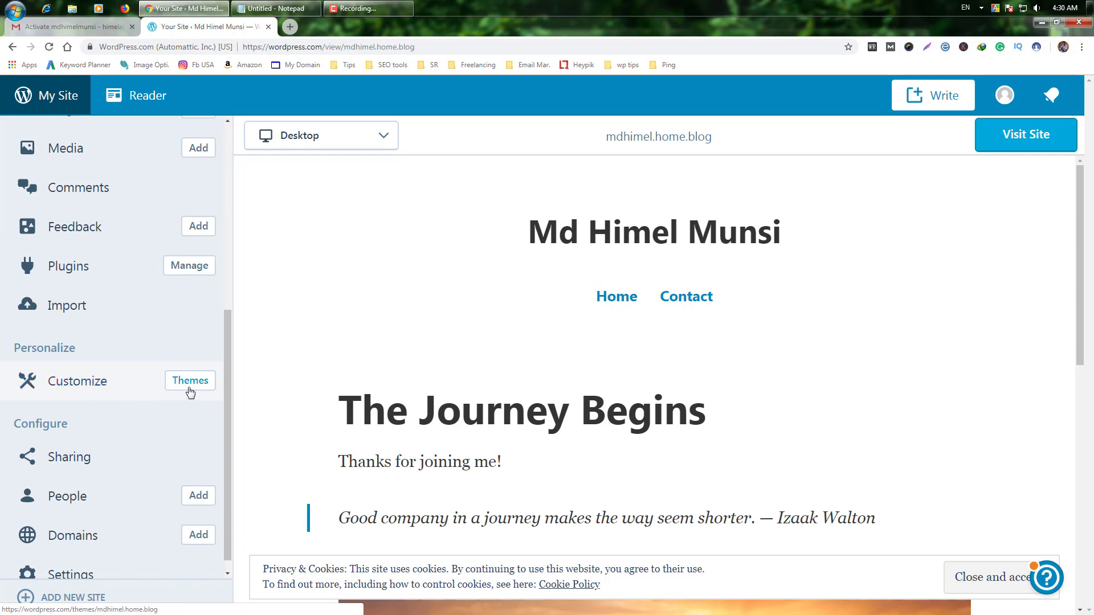
left_click(117, 383)
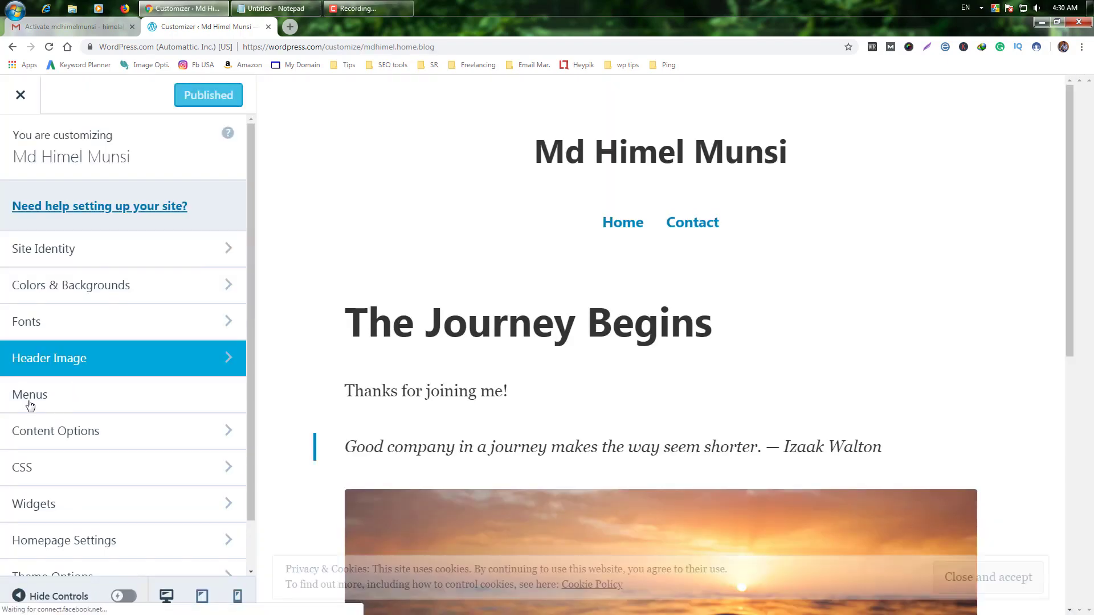
left_click(30, 405)
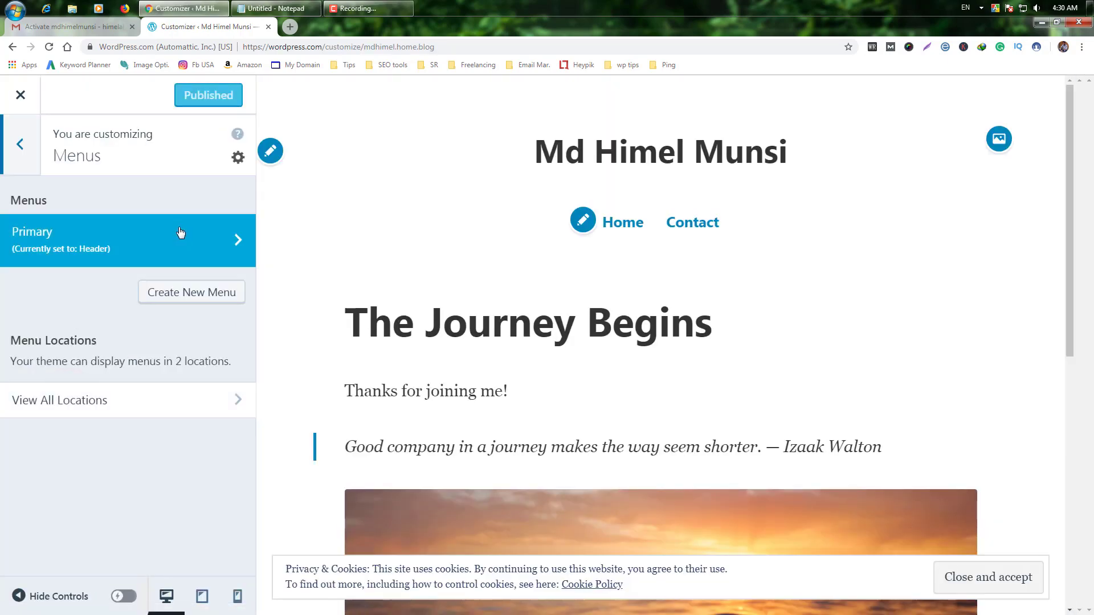
left_click(216, 238)
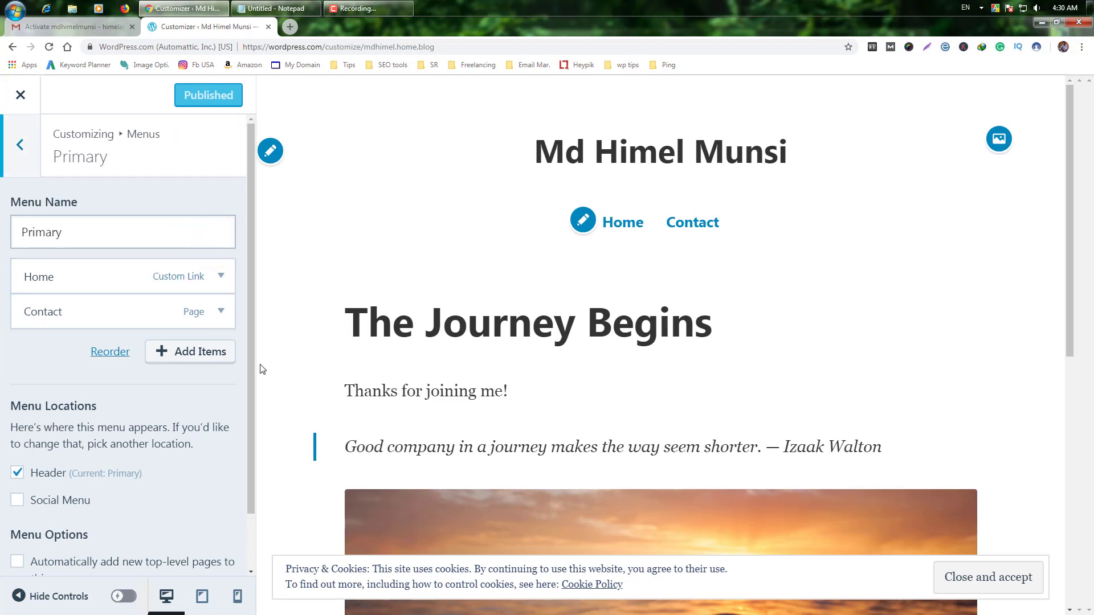
left_click(201, 356)
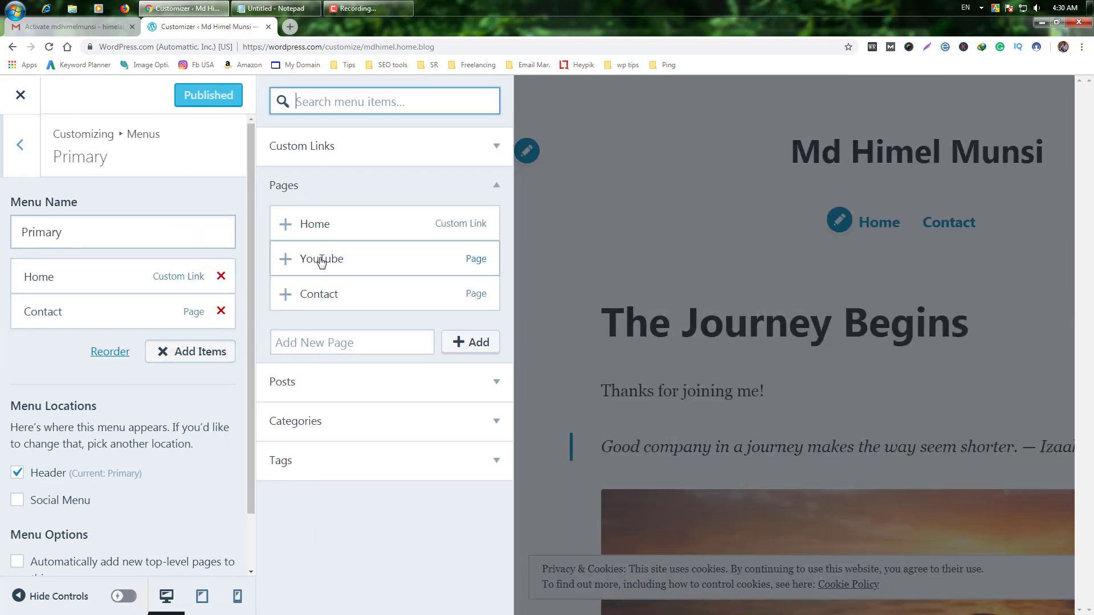
left_click(289, 263)
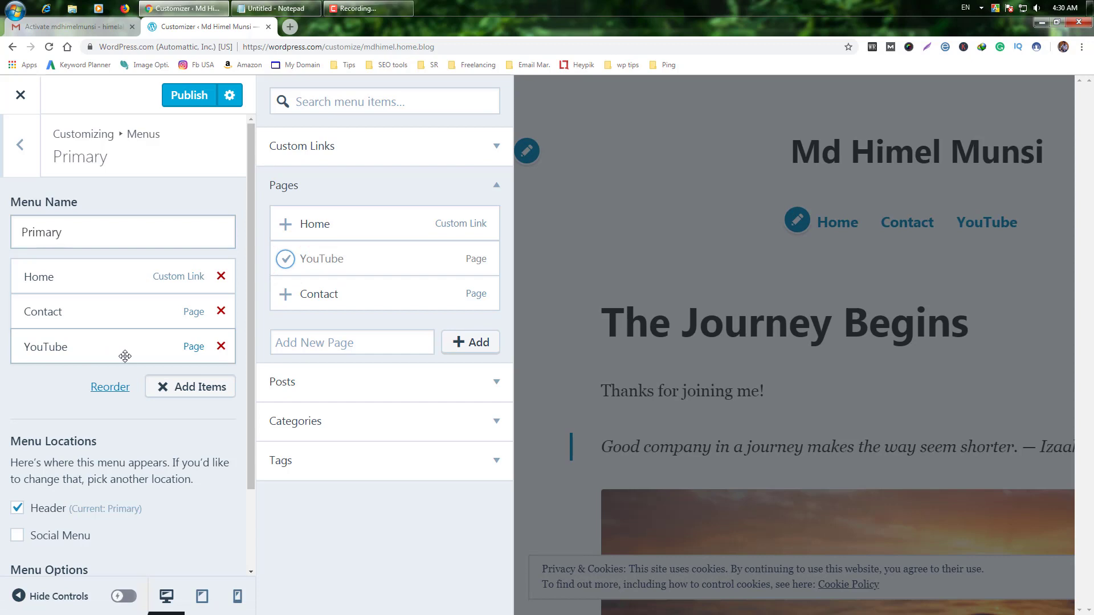
left_click(185, 97)
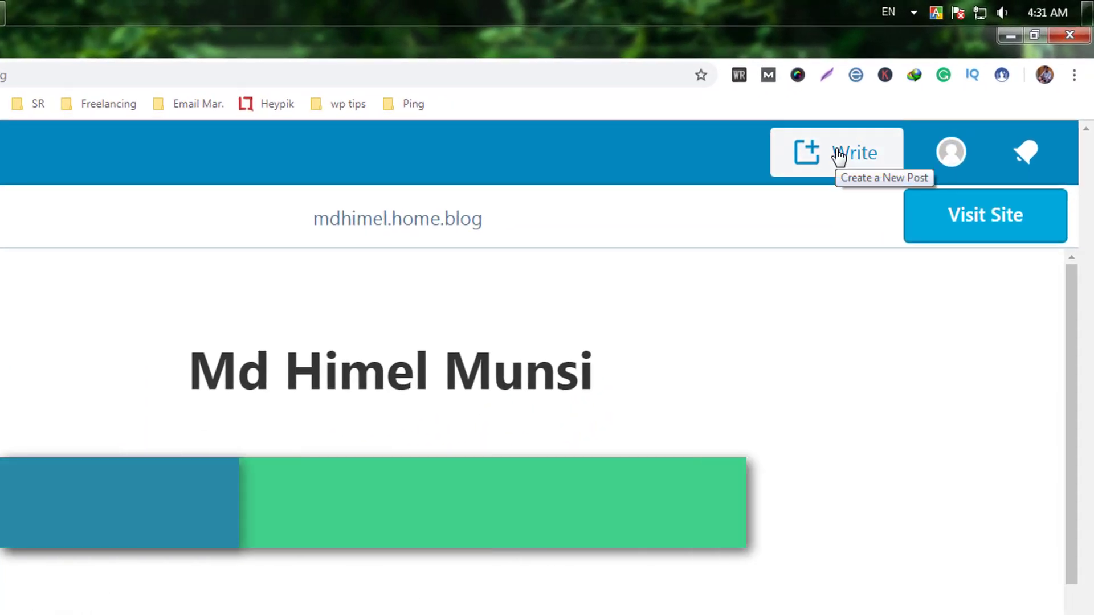
Step: Start a new post titled 'How to Increase YouTube Views from Facebook | Bangla Guide', copied from Notepad
left_click(839, 154)
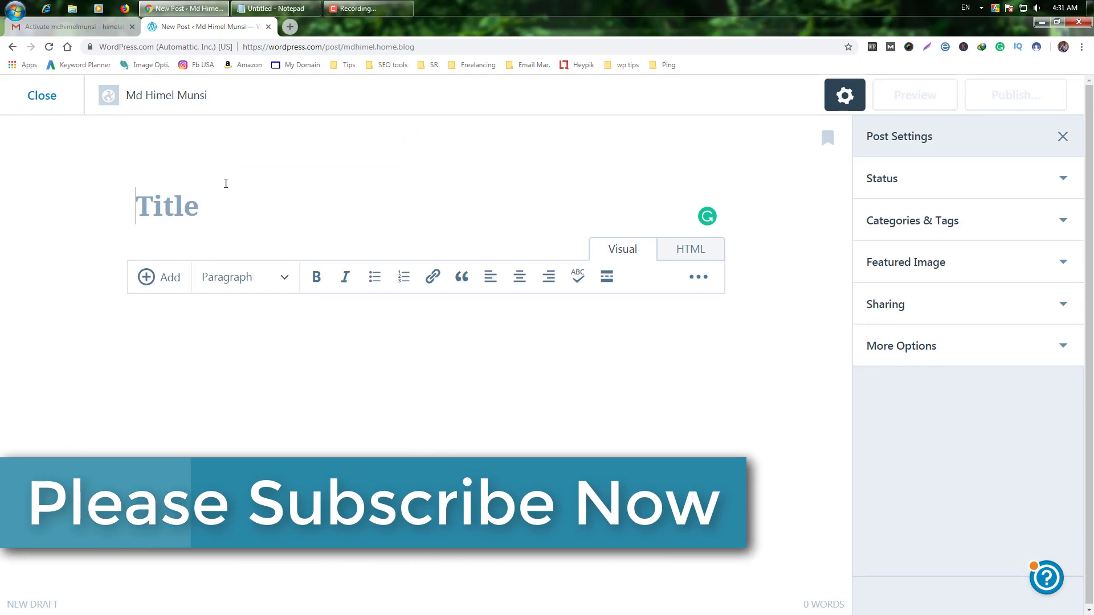
left_click(276, 8)
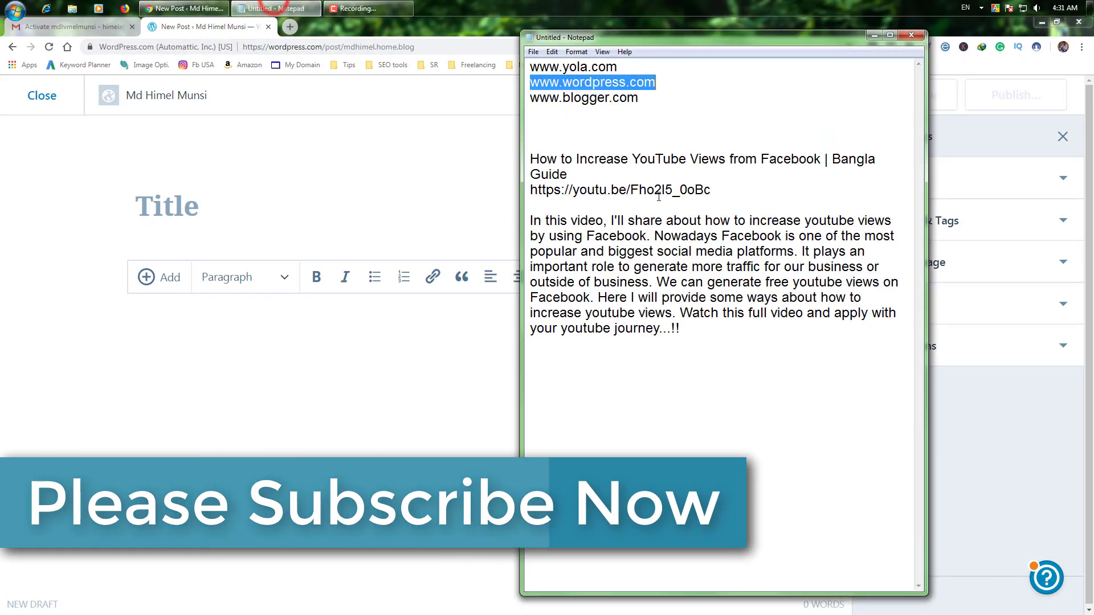
left_click_drag(568, 174, 531, 160)
right_click(547, 172)
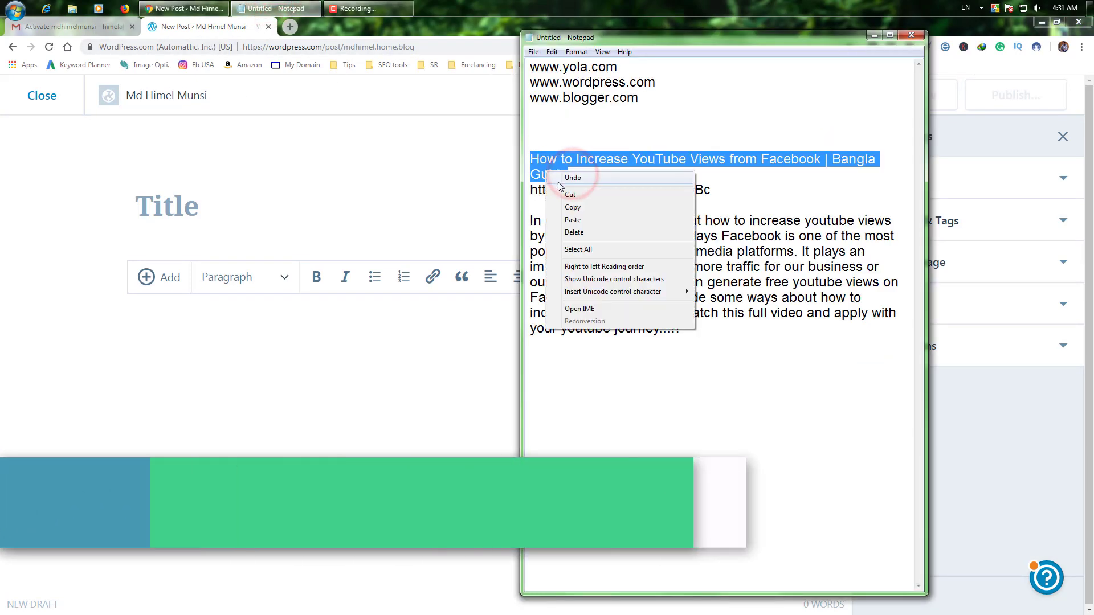
left_click(572, 207)
left_click(242, 212)
right_click(241, 212)
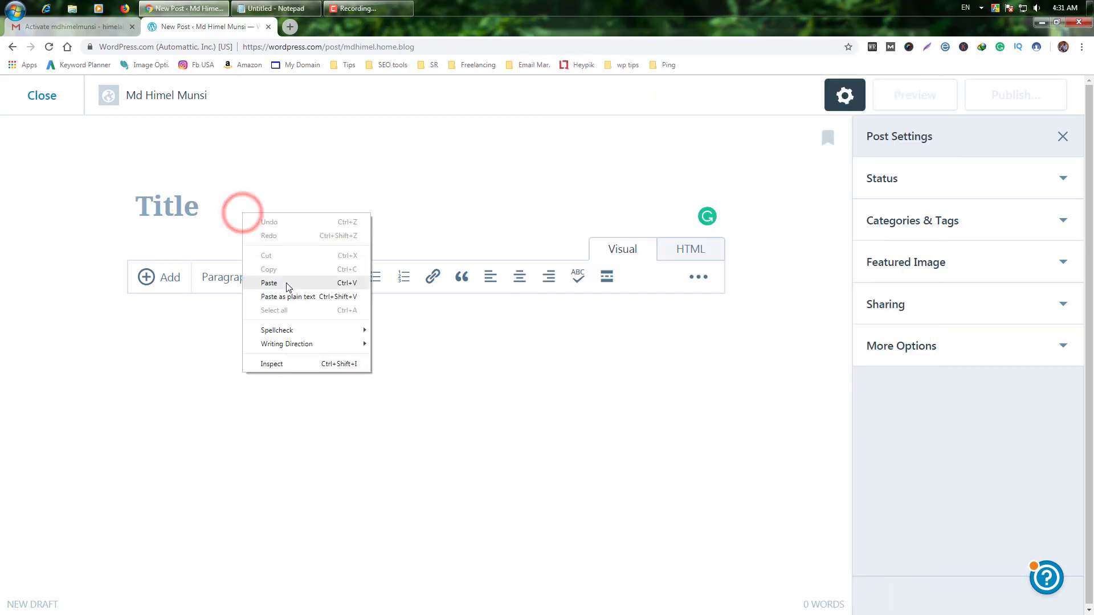
left_click(288, 283)
Step: Embed the YouTube video by pasting its link from the notes into the post body
left_click(303, 391)
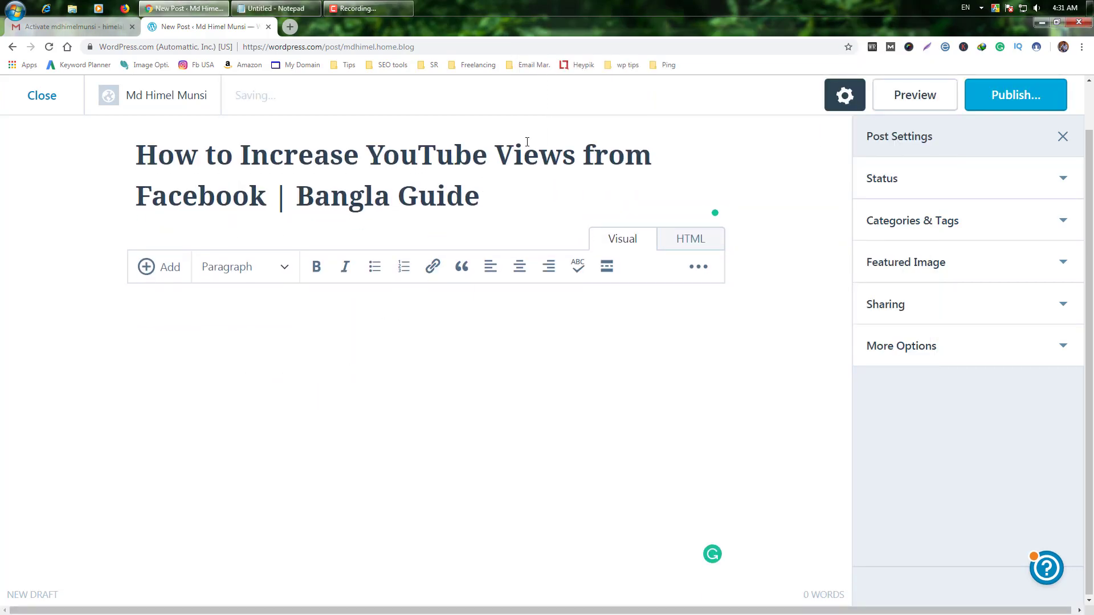
left_click(301, 8)
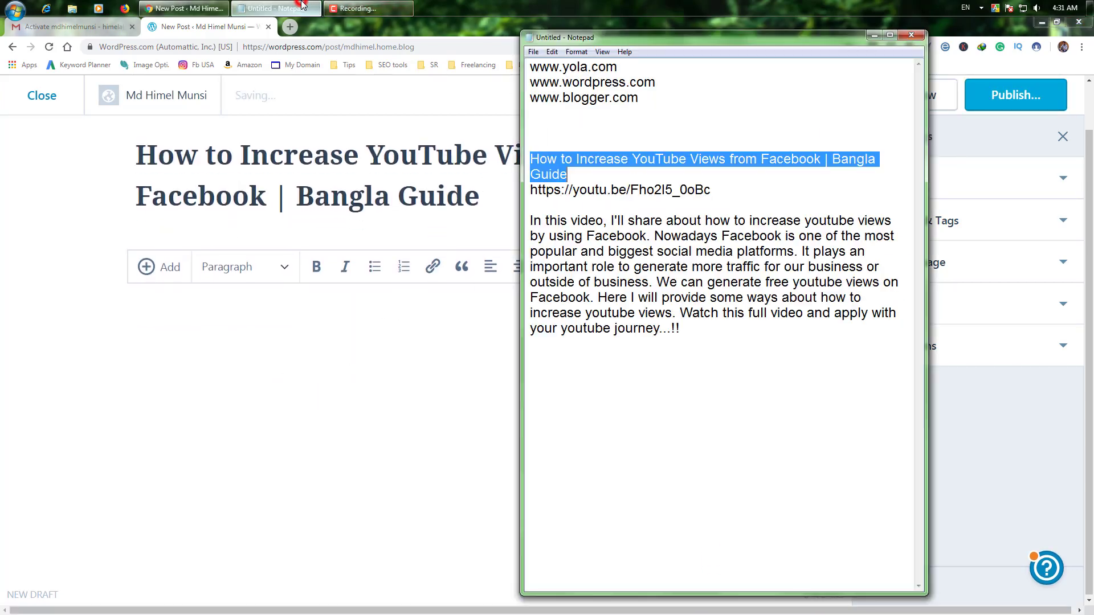
left_click_drag(710, 190, 530, 190)
right_click(573, 198)
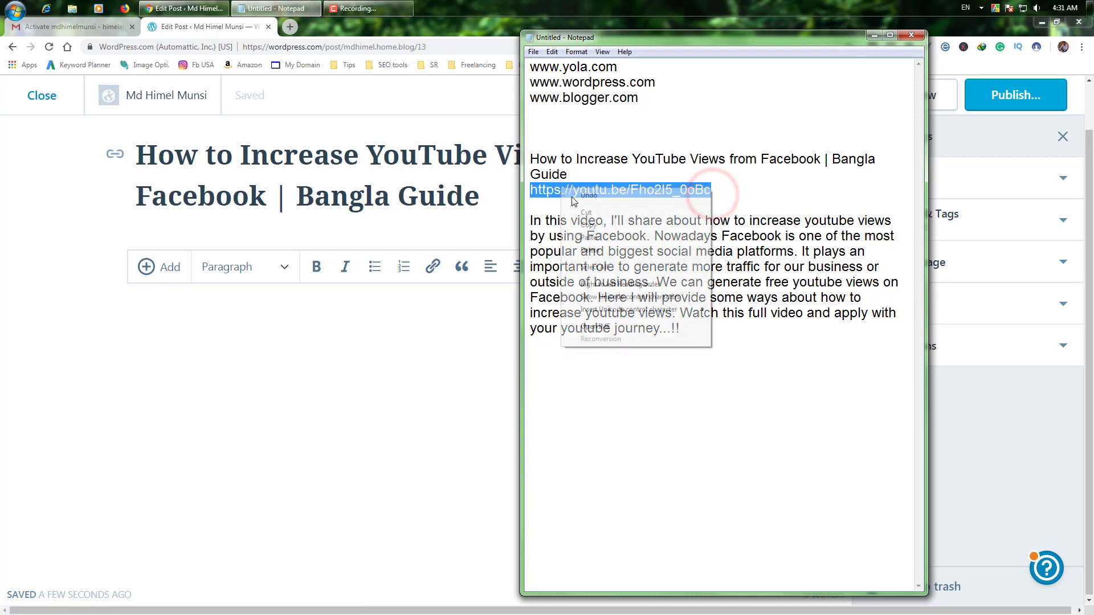
left_click(589, 225)
left_click(138, 319)
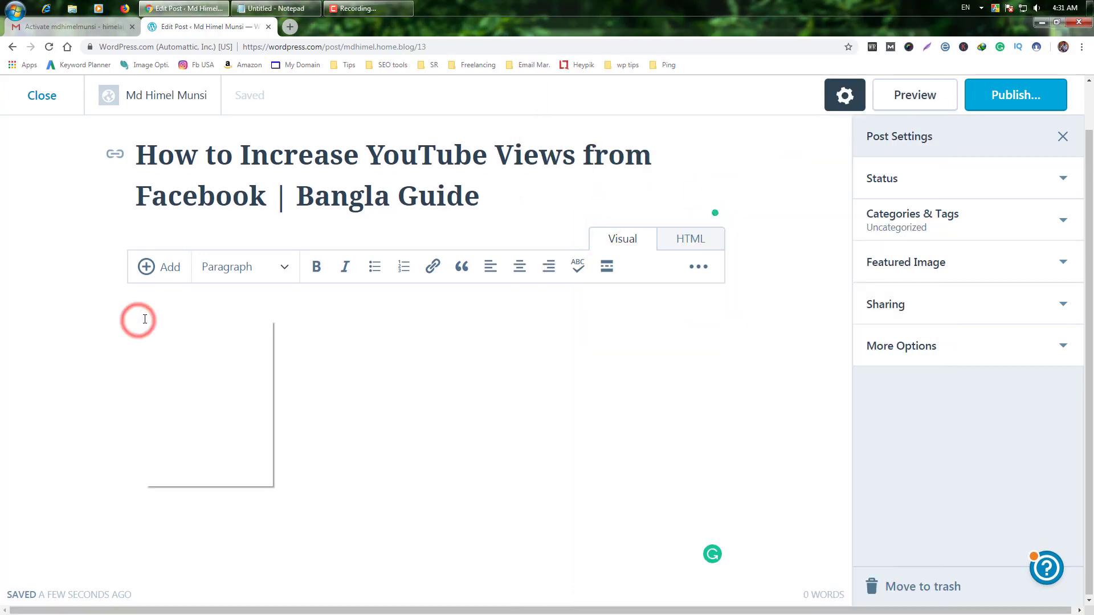
right_click(145, 319)
left_click(188, 385)
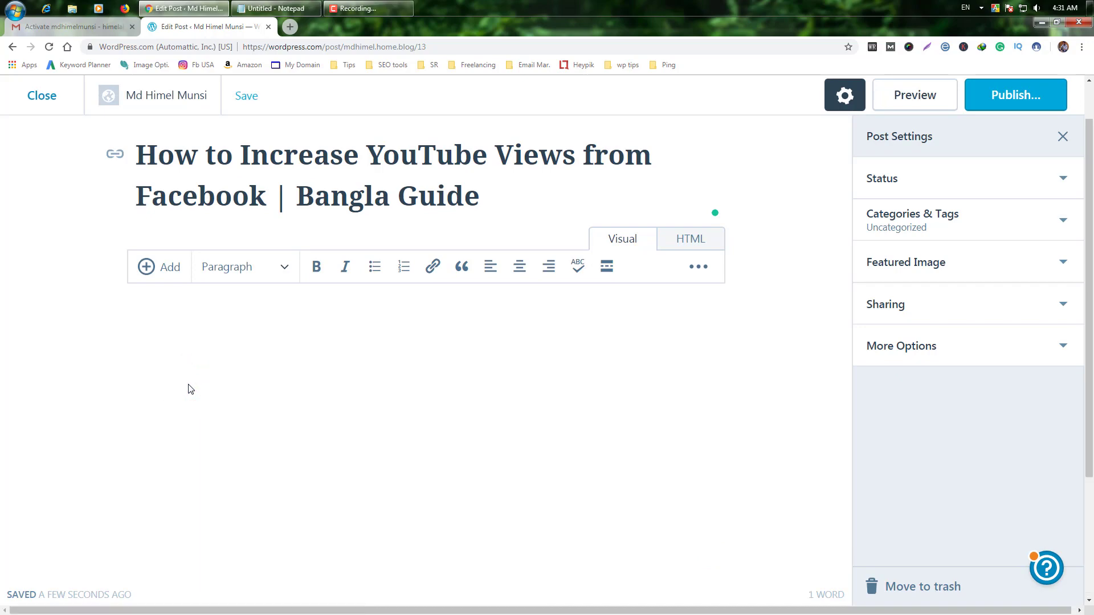
Step: Paste the 'In this video…' description paragraph from the notes below the video
scroll(725, 384, "down", 3)
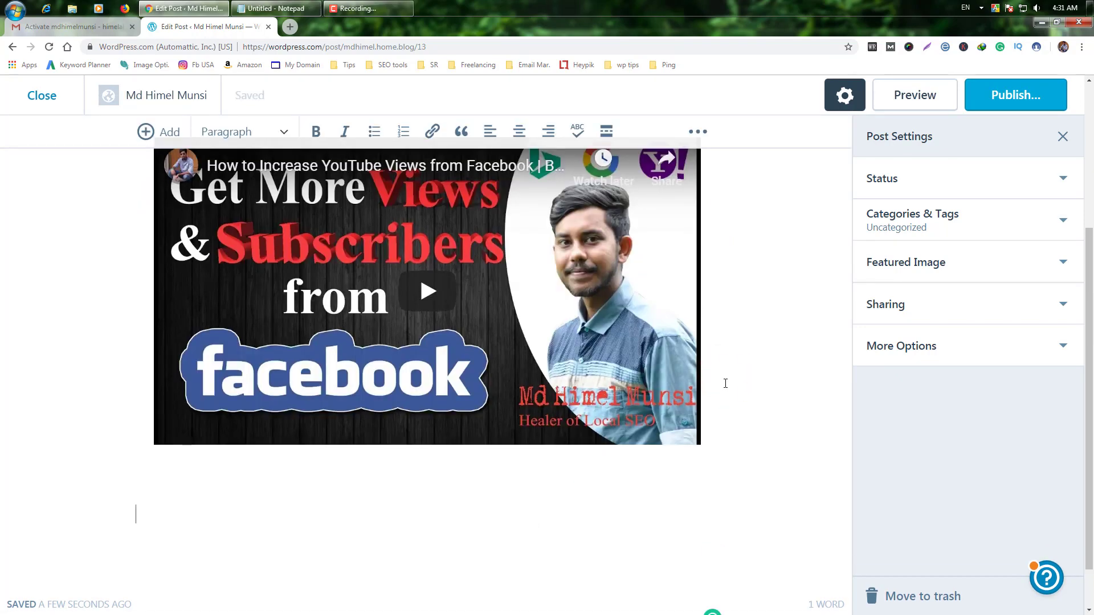
left_click(285, 8)
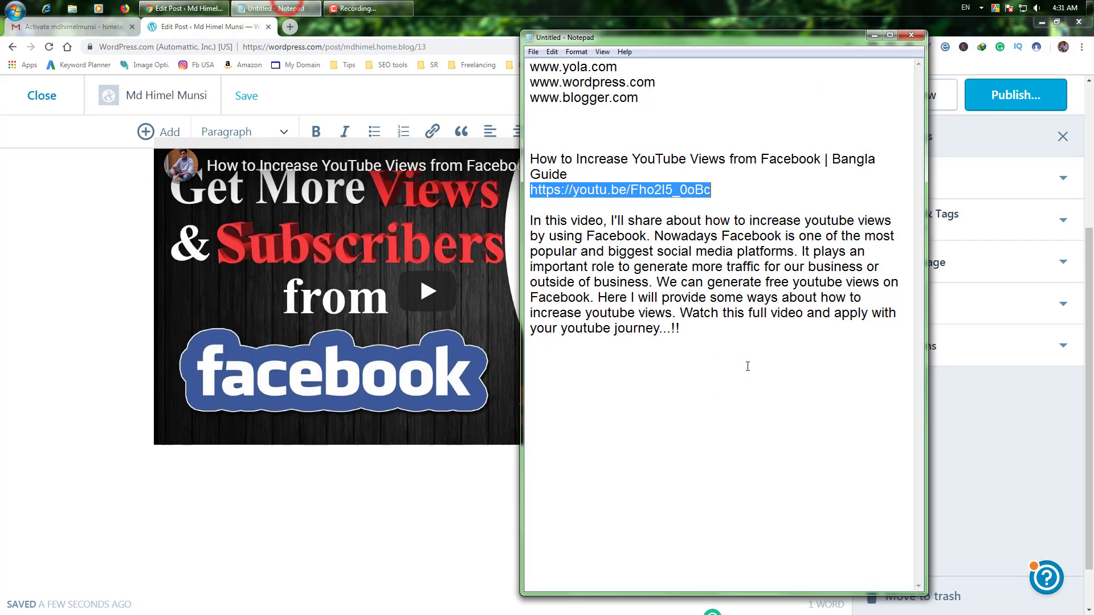
left_click_drag(708, 349, 531, 221)
right_click(708, 347)
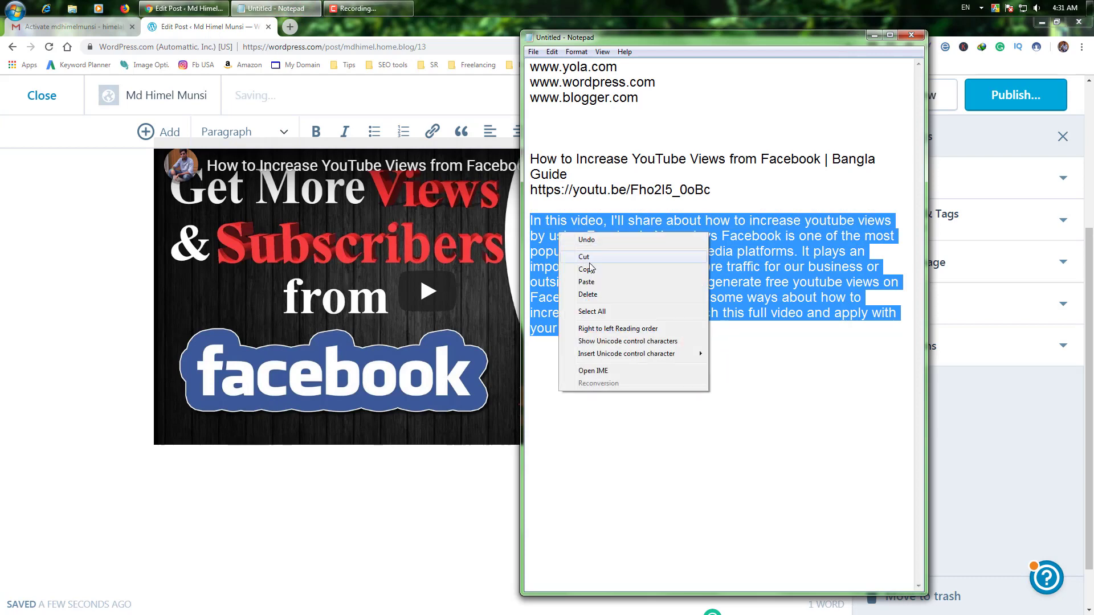
left_click(587, 269)
left_click(185, 506)
right_click(183, 507)
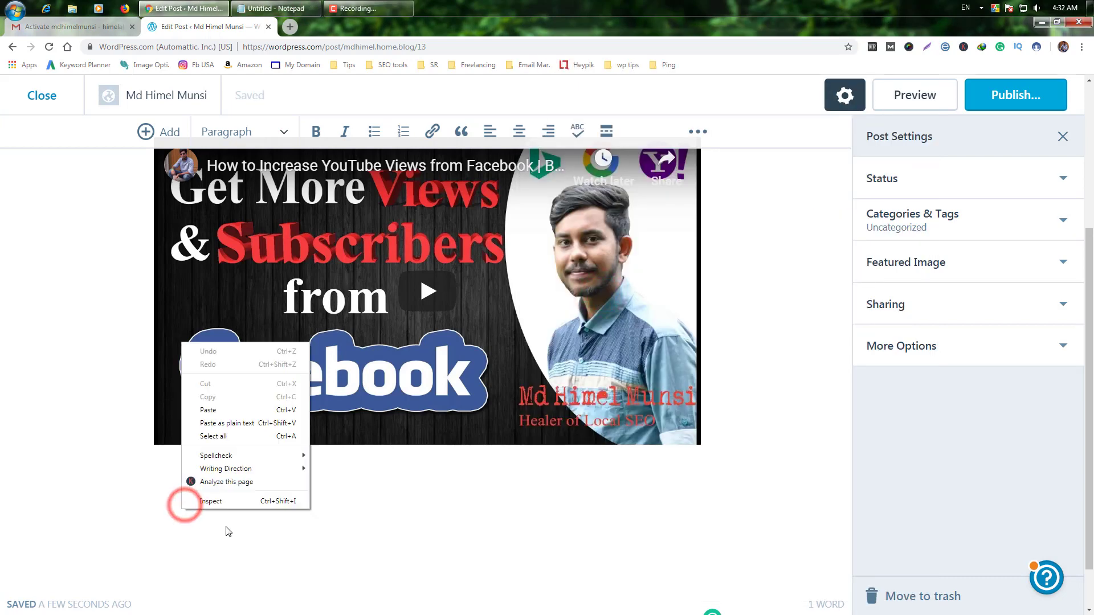
left_click(208, 410)
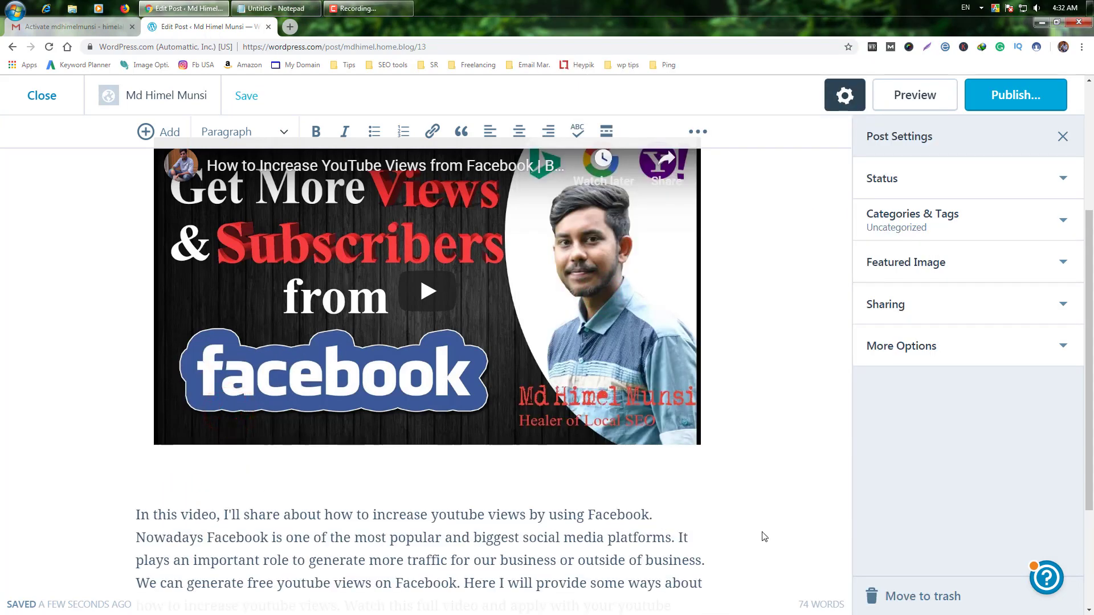
scroll(764, 537, "up", 4)
Step: Publish the post immediately with Public visibility
left_click(1065, 220)
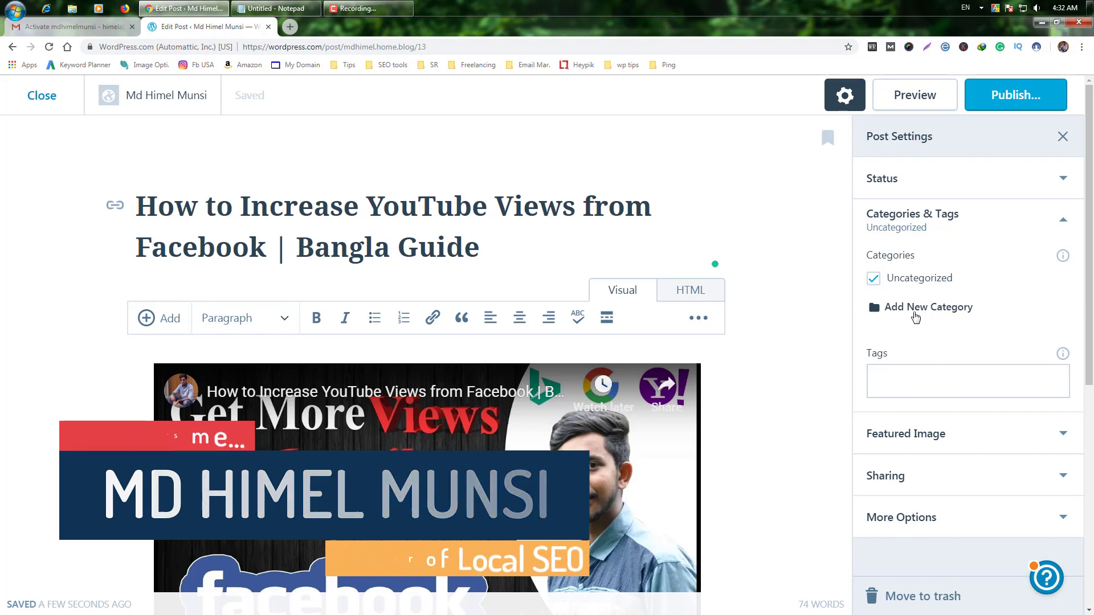
left_click(1025, 106)
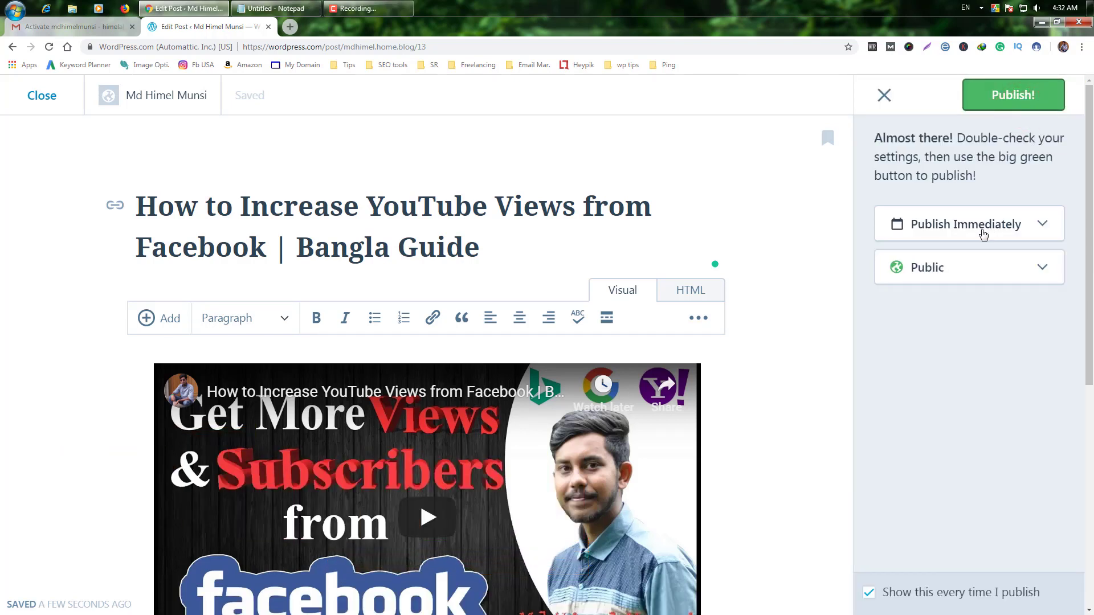
left_click(1043, 223)
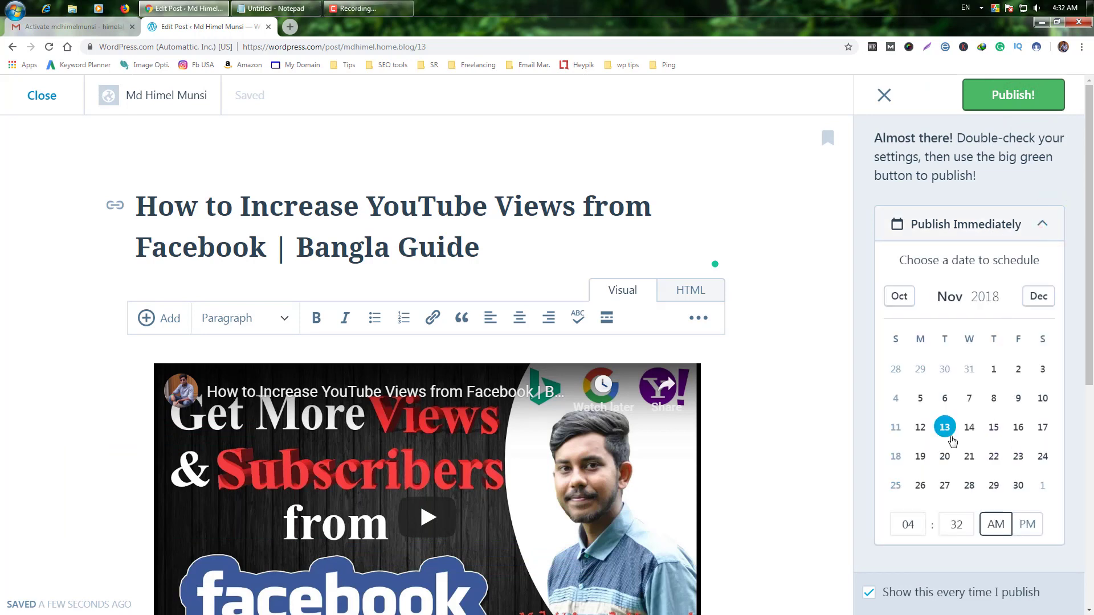
left_click(1043, 224)
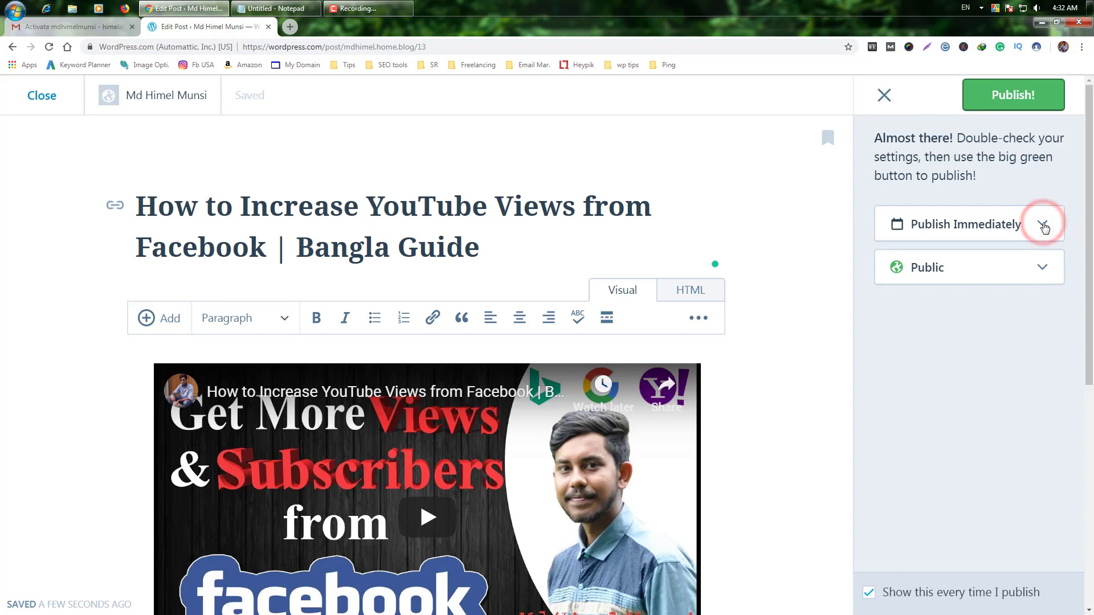
left_click(1042, 270)
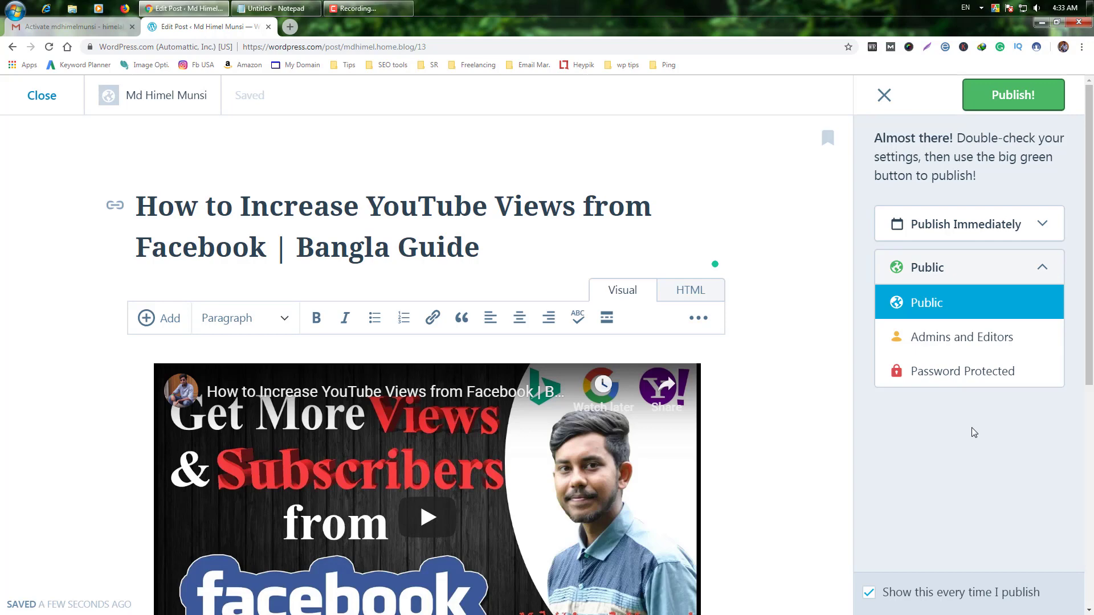
left_click(1008, 94)
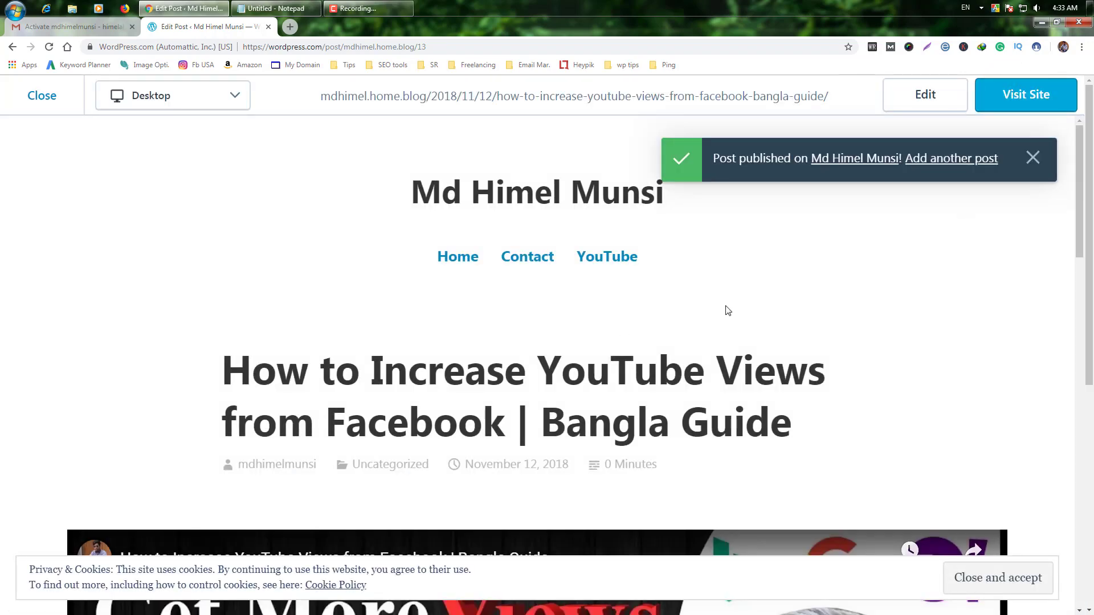
Step: Check the new post's video and text on the live site, then go to Blogger in a new tab
left_click(434, 225)
scroll(1013, 594, "down", 10)
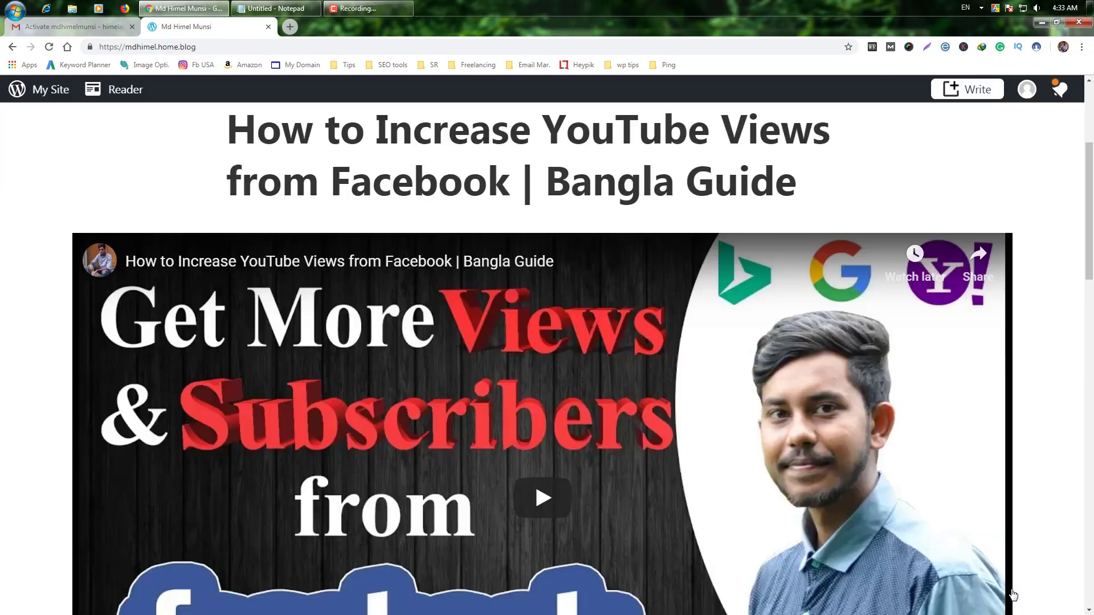
scroll(1013, 594, "down", 6)
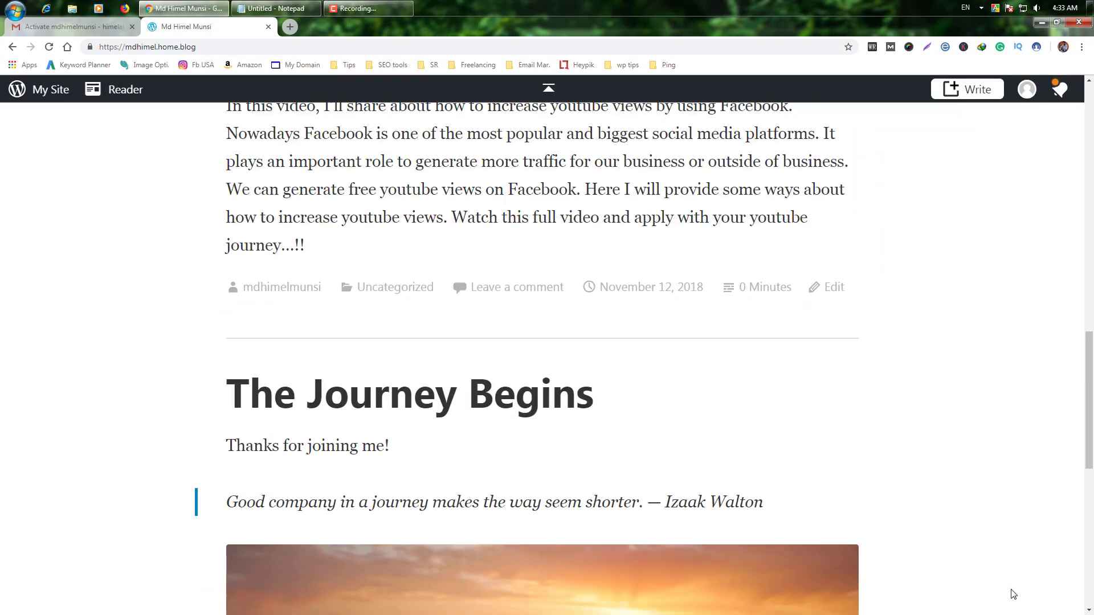
scroll(1014, 594, "up", 14)
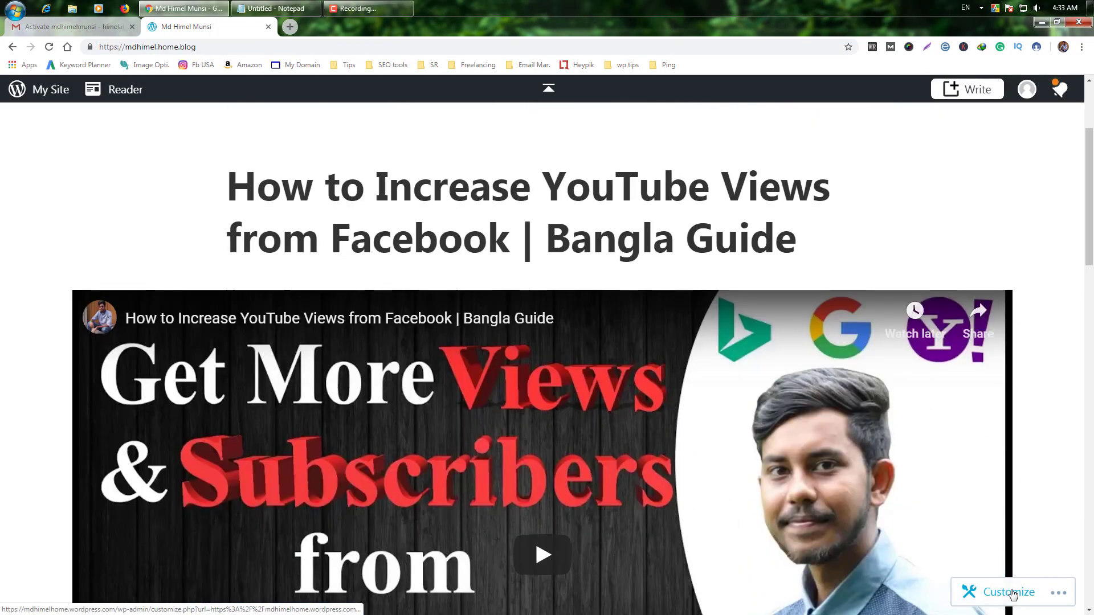
scroll(1012, 594, "up", 2)
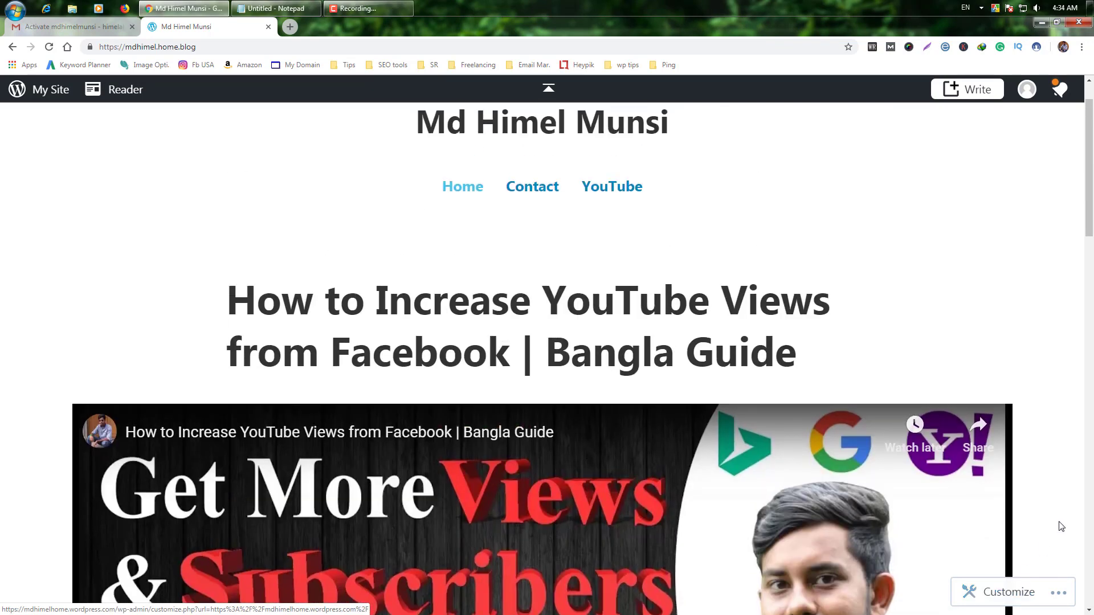
scroll(1074, 511, "down", 10)
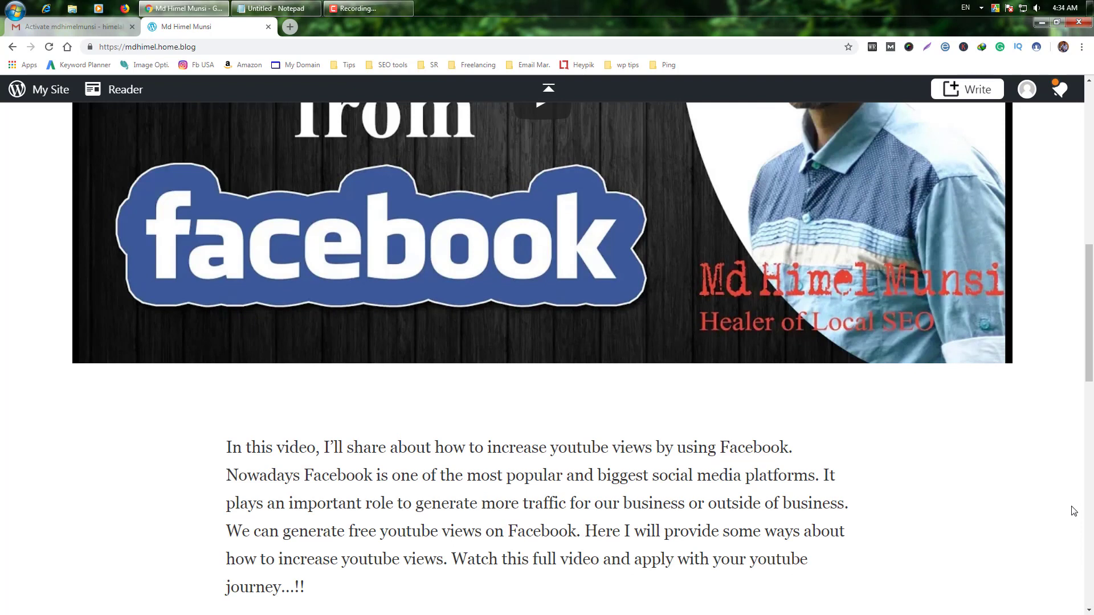
scroll(1074, 511, "up", 11)
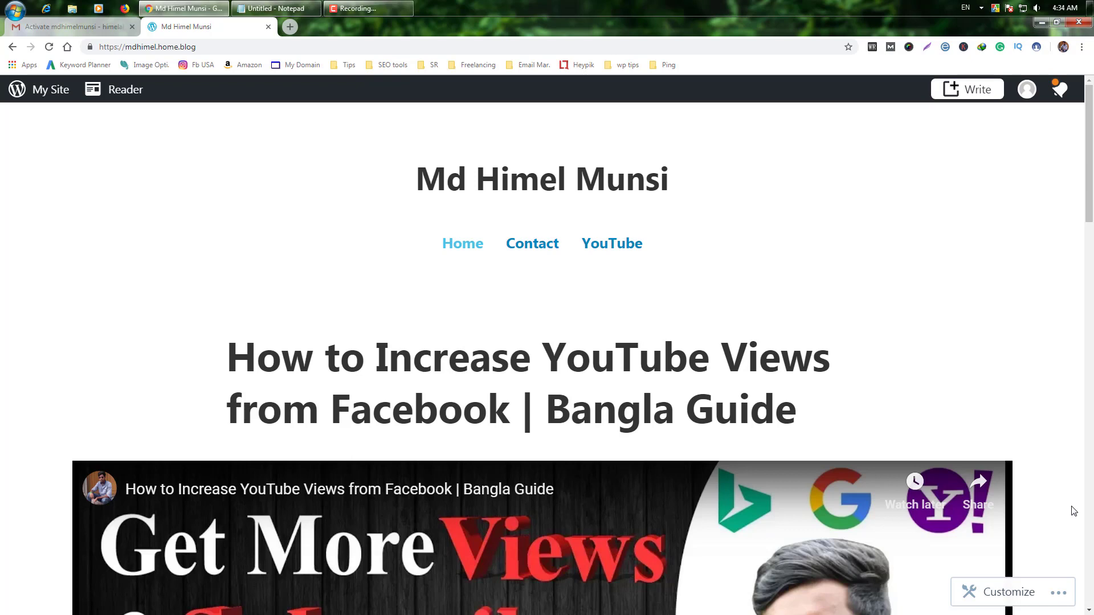
left_click(363, 115)
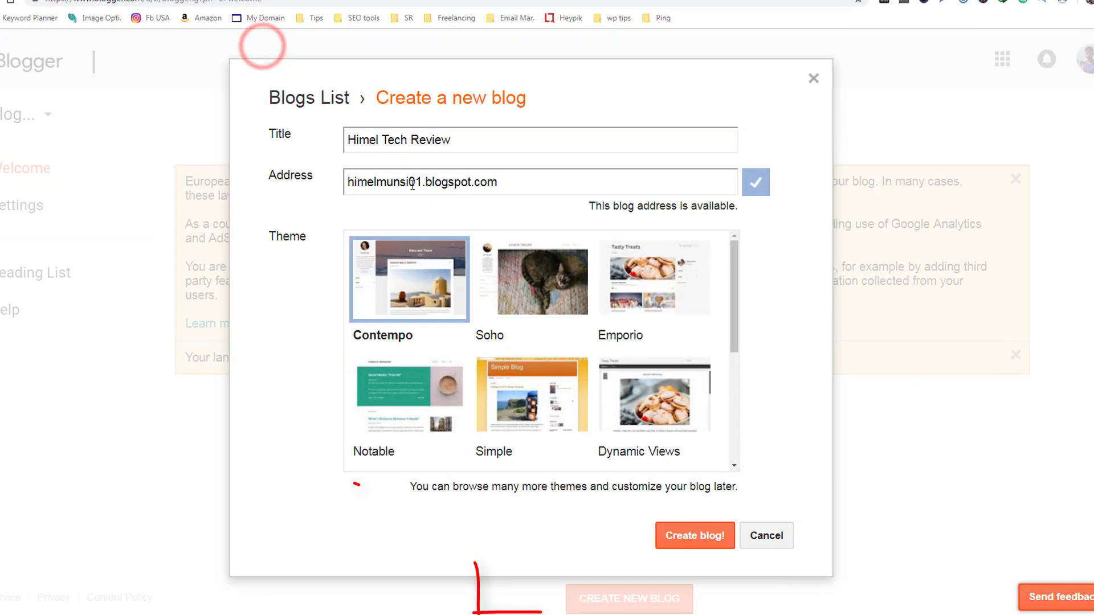
Step: Change the new blog's address to himeltech.blogspot.com
left_click(412, 182)
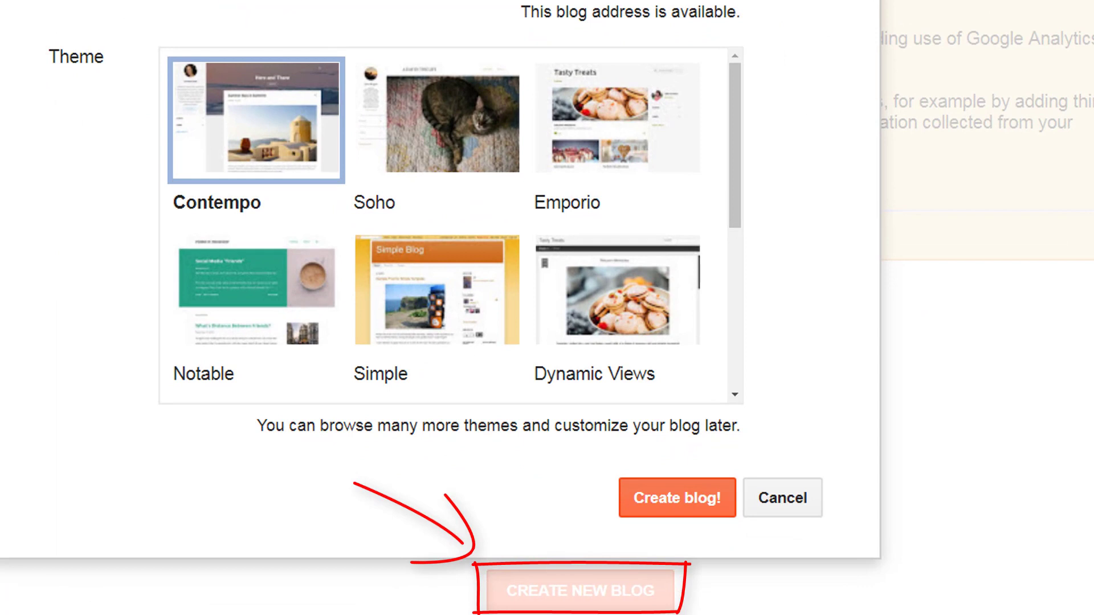
key("BackSpace")
key("BackSpace")
key("BackSpace")
key("BackSpace")
key("BackSpace")
key("BackSpace")
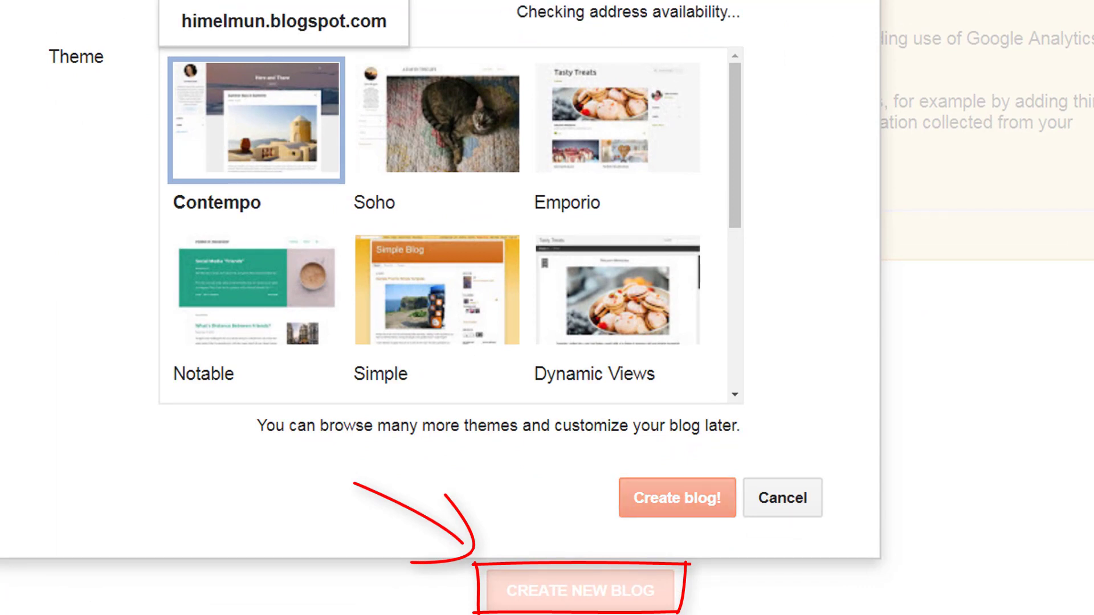
key("BackSpace")
type("tech")
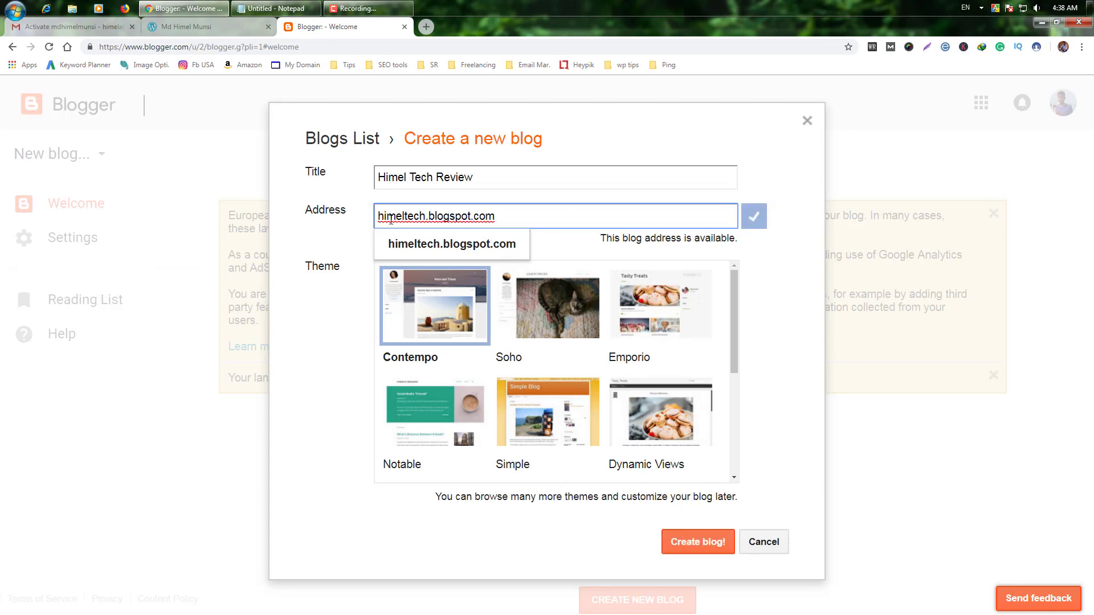
left_click(509, 245)
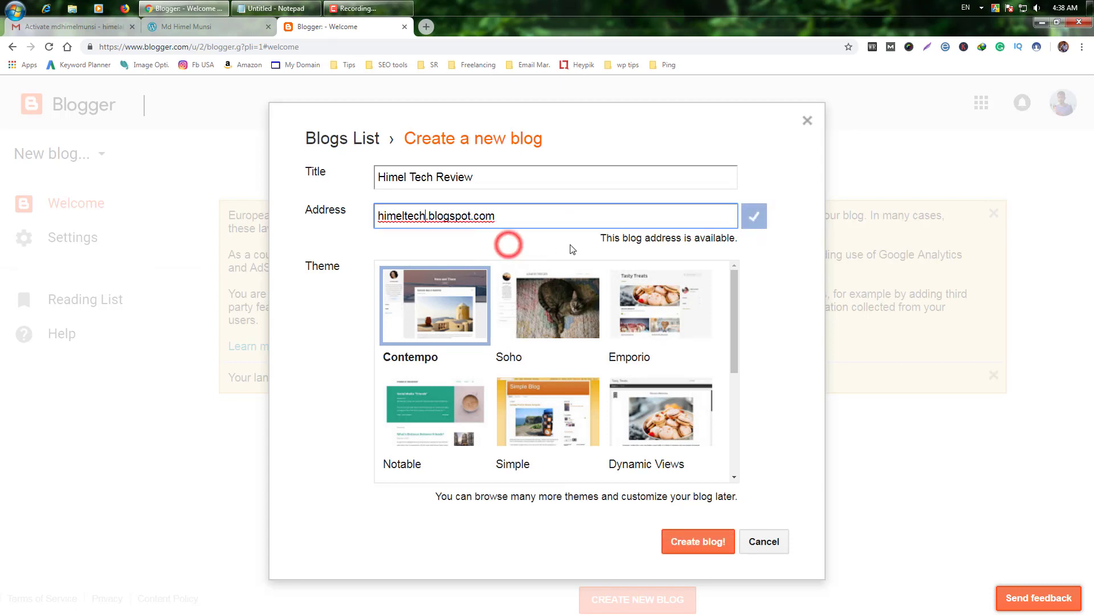
Step: Choose the Contempo theme and create the Himel Tech Review blog
left_click(311, 105)
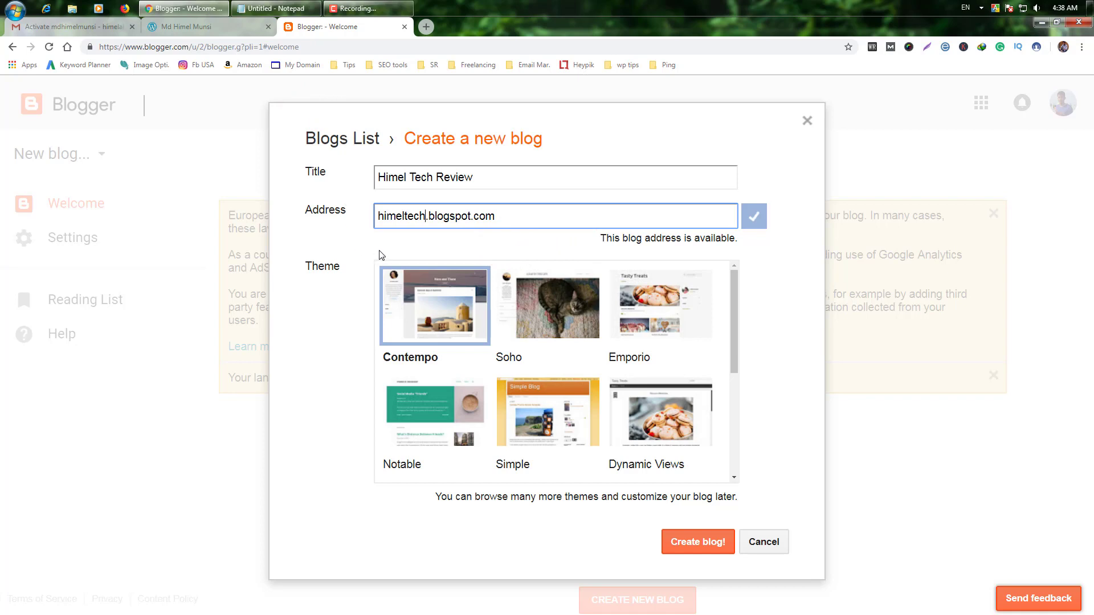
scroll(562, 358, "down", 4)
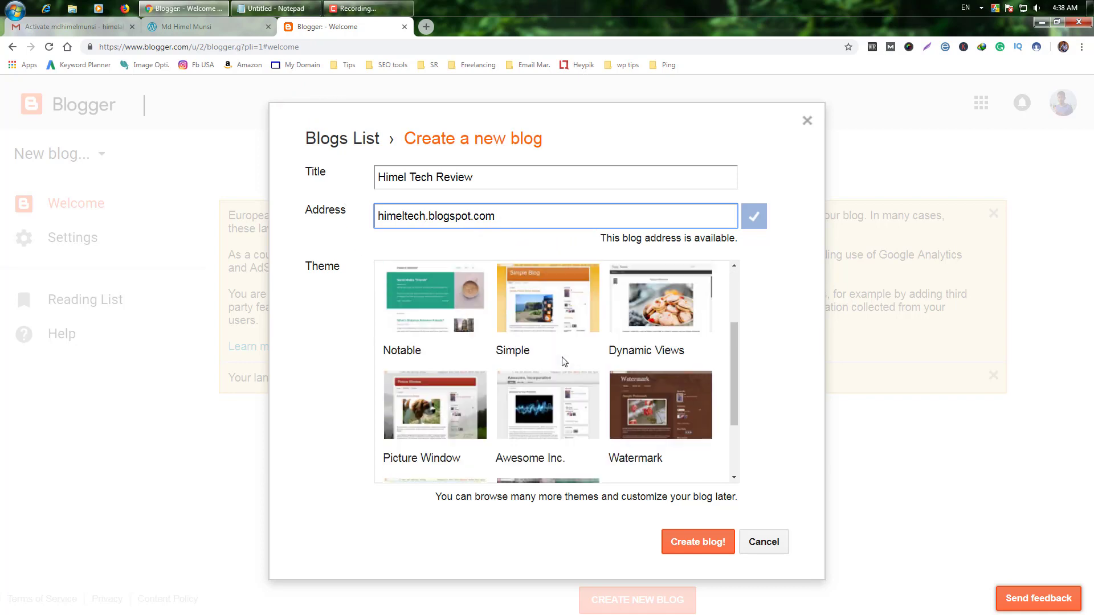
scroll(563, 361, "up", 4)
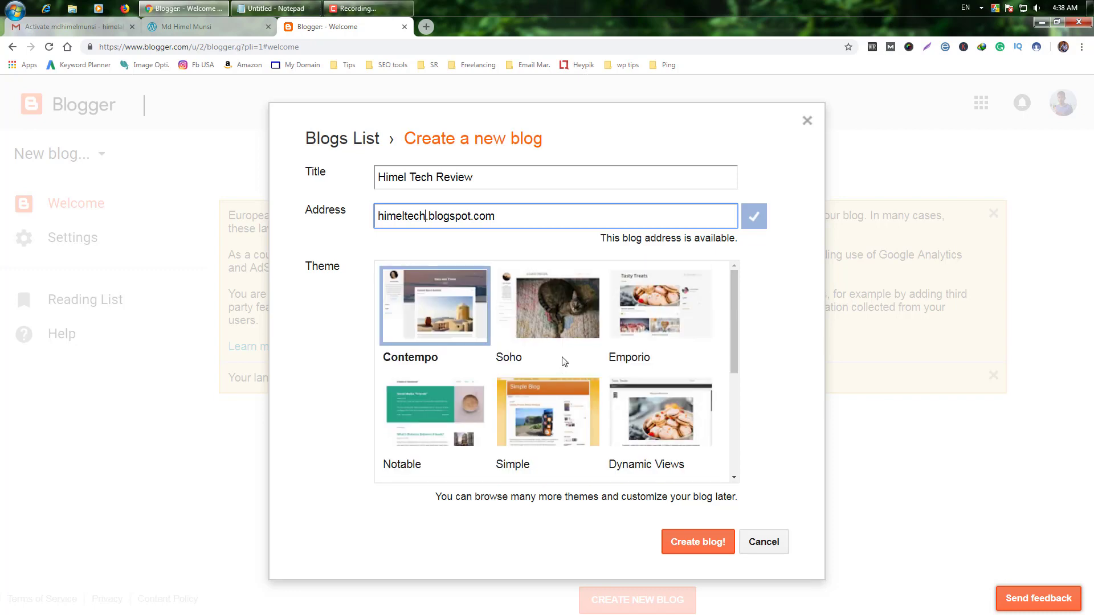
left_click(423, 303)
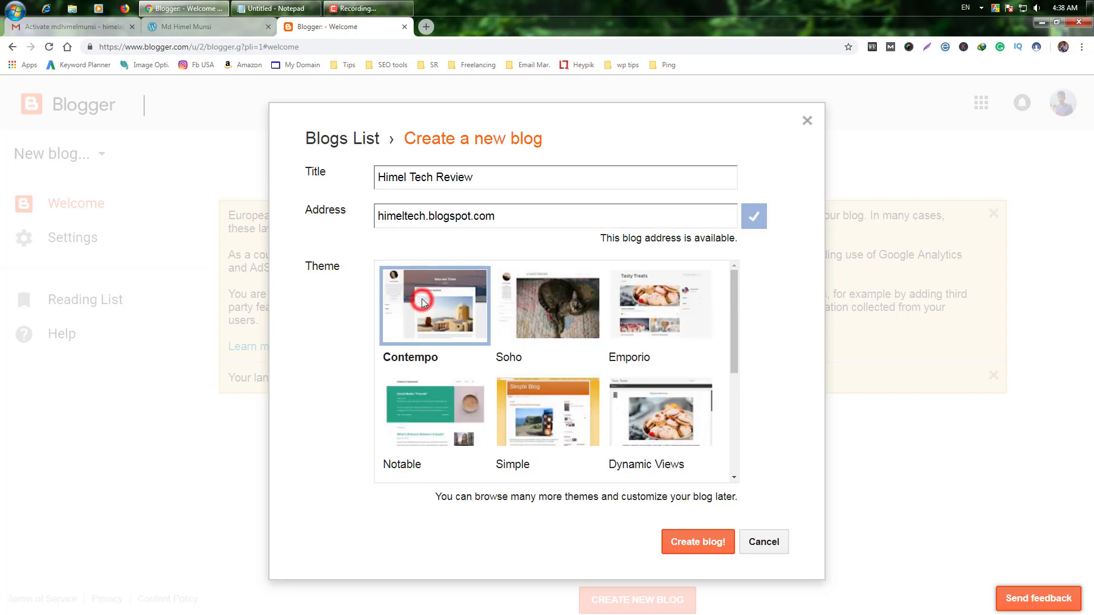
left_click(693, 543)
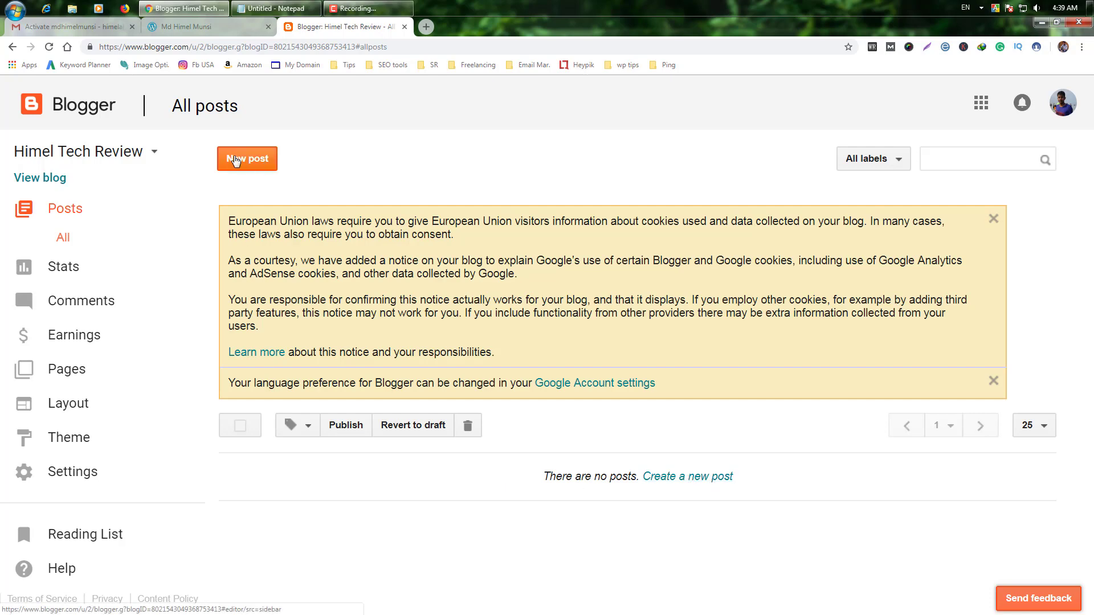
Step: Create a new post titled 'How to Increase YouTube Views from Facebook | Bangla Guide' from Notepad, then start inserting a video
left_click(235, 162)
left_click(266, 153)
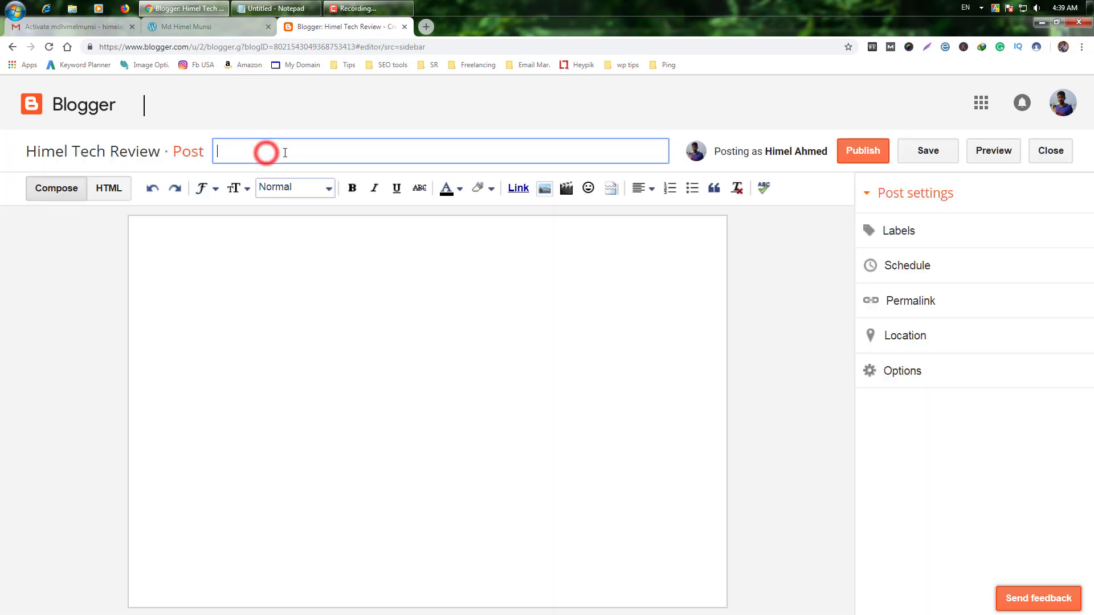
left_click(275, 8)
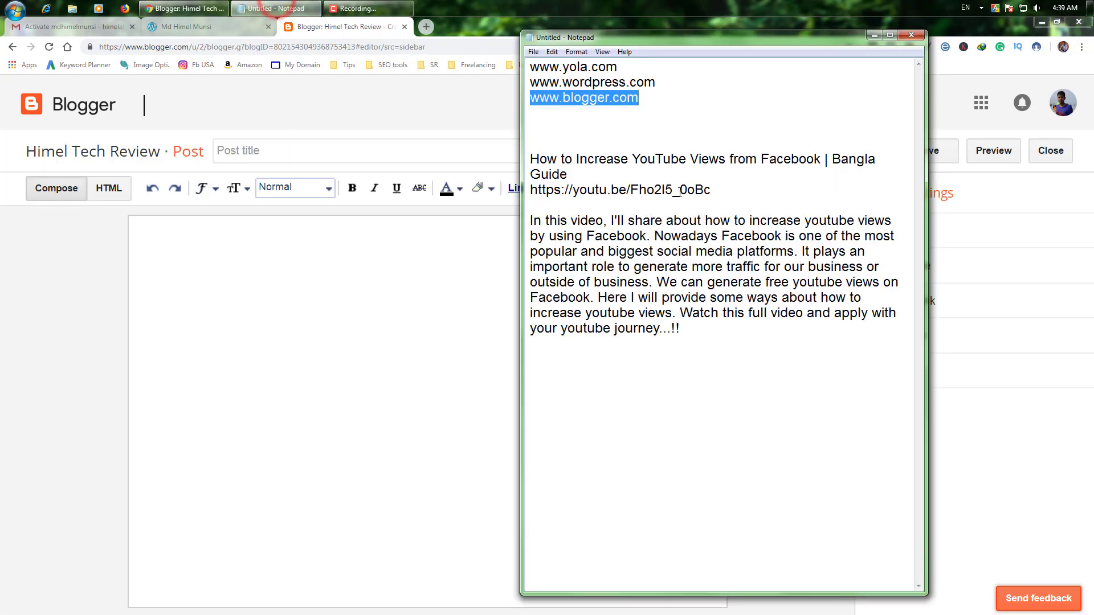
left_click_drag(568, 174, 543, 160)
right_click(542, 160)
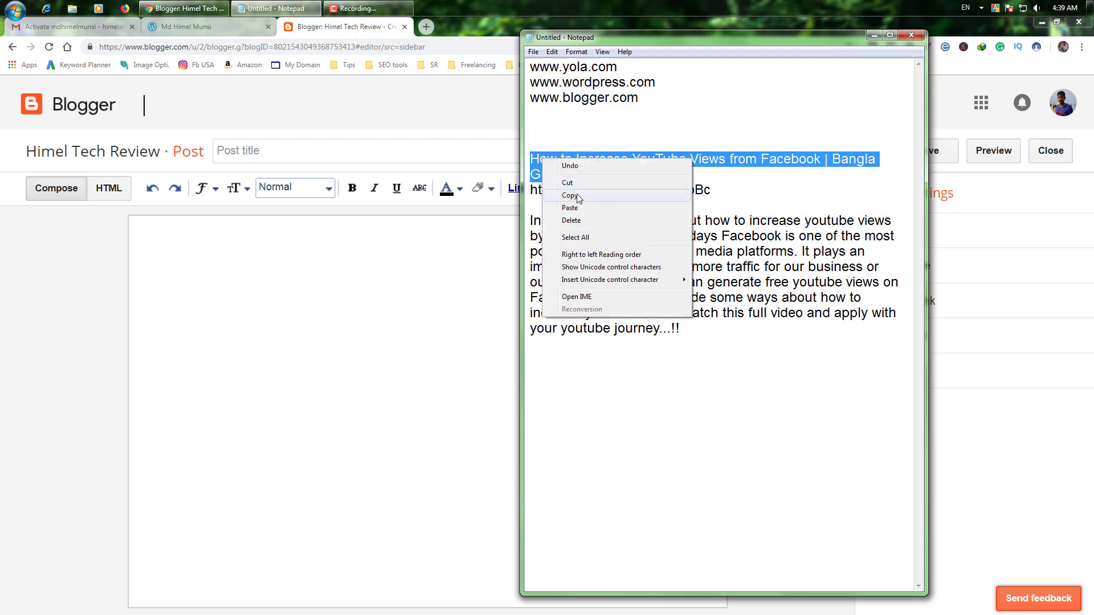
left_click(570, 196)
left_click(245, 147)
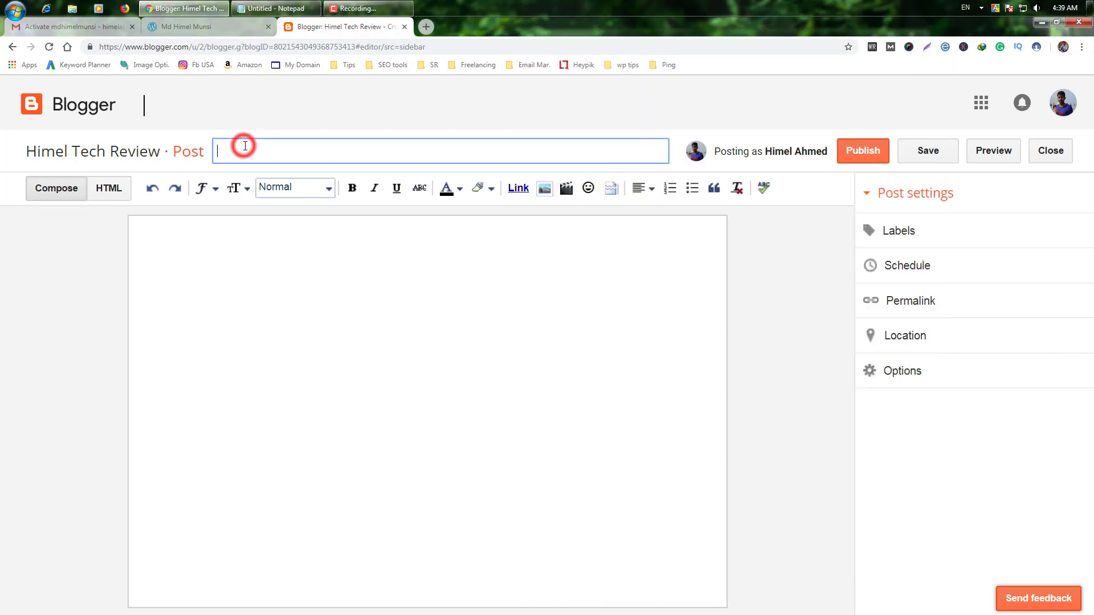
right_click(245, 147)
left_click(281, 213)
left_click(239, 229)
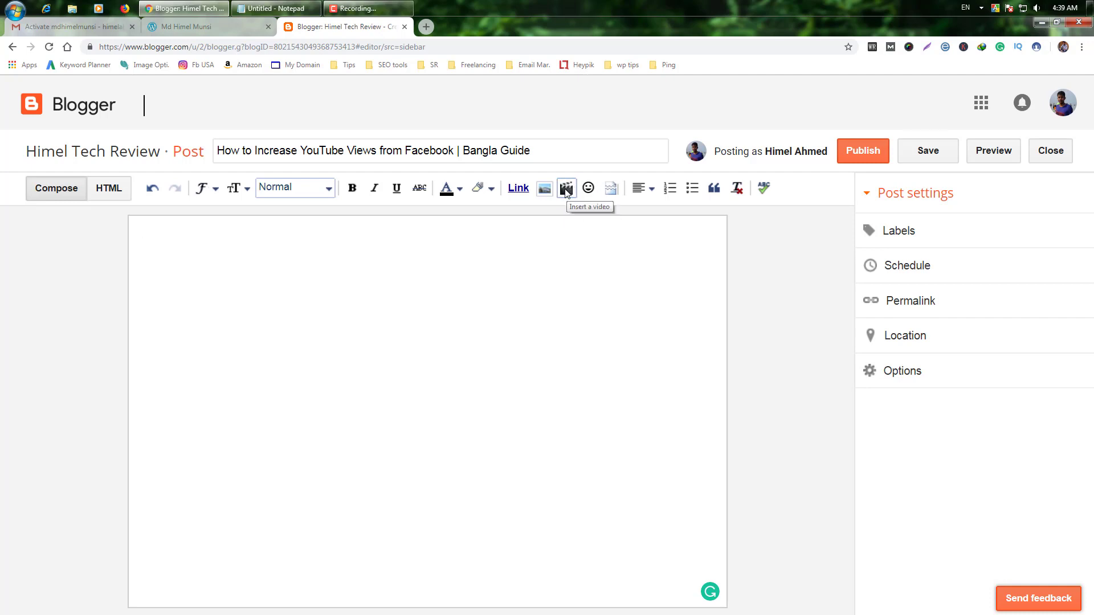
left_click(567, 188)
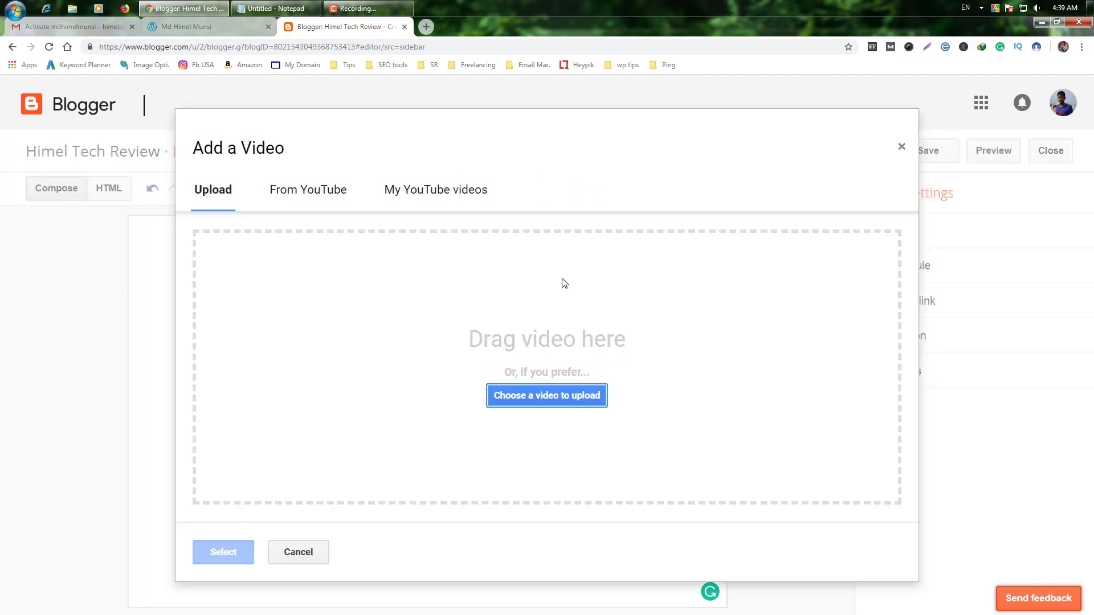
Step: Insert the YouTube video into the post by searching its pasted youtu.be link
left_click(327, 189)
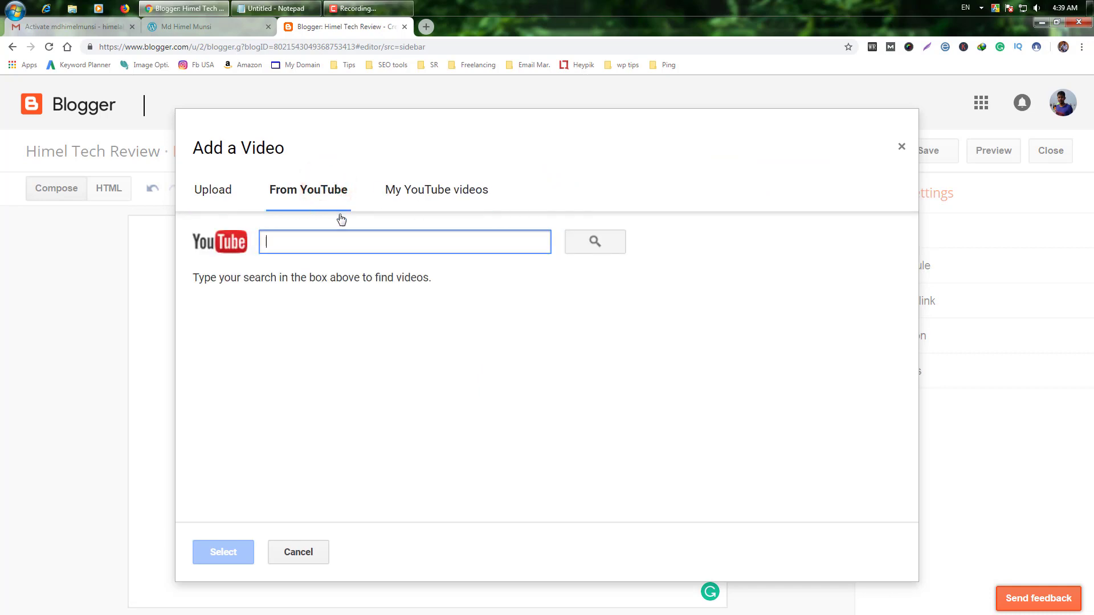
left_click(305, 245)
right_click(304, 245)
left_click(362, 313)
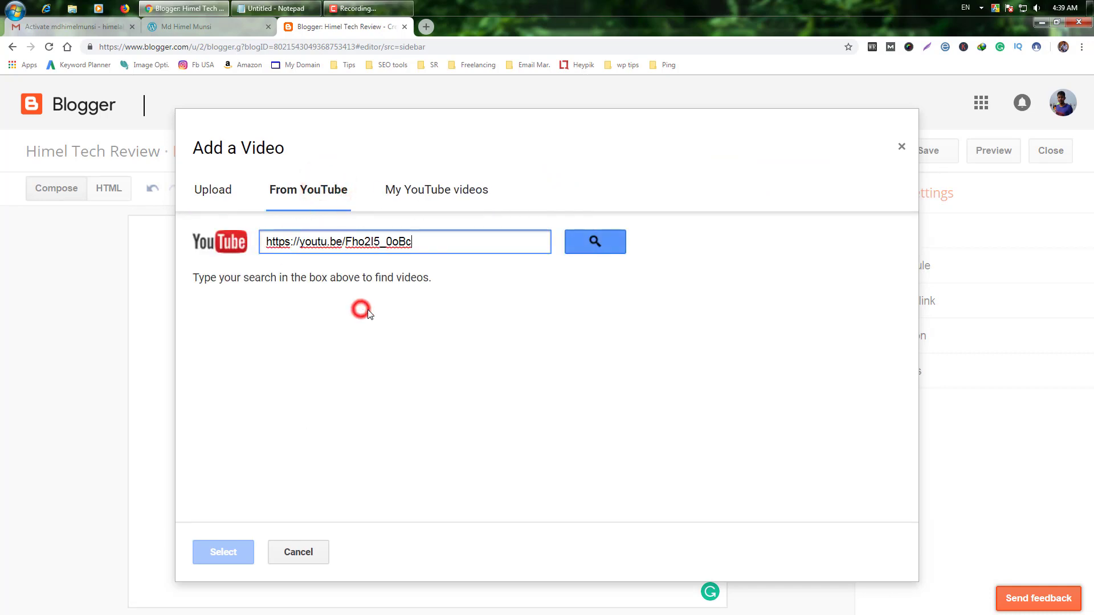
left_click(592, 243)
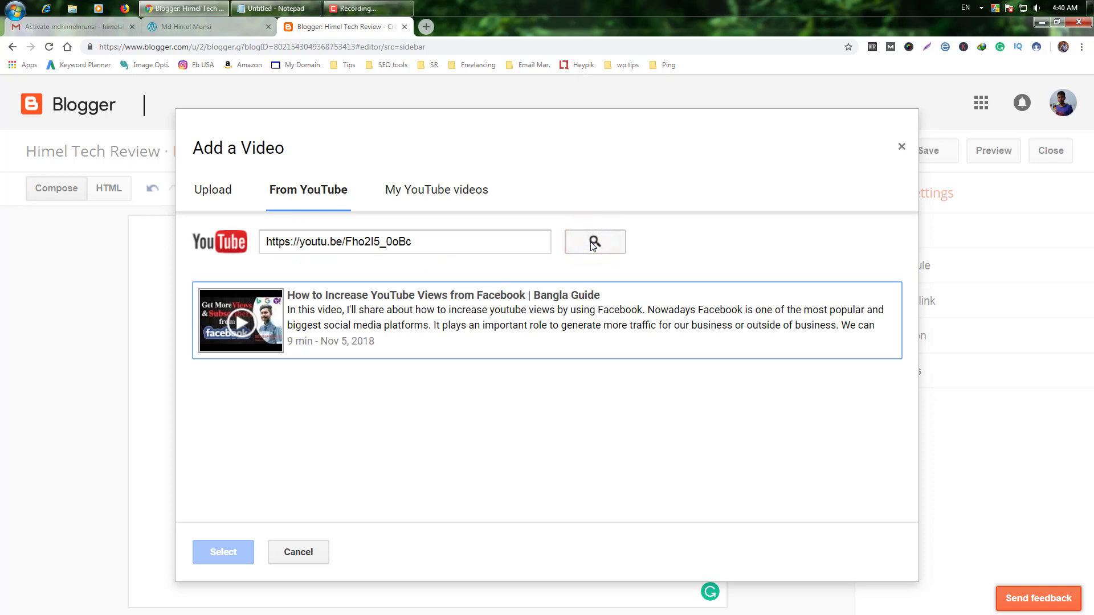
left_click(500, 302)
left_click(207, 556)
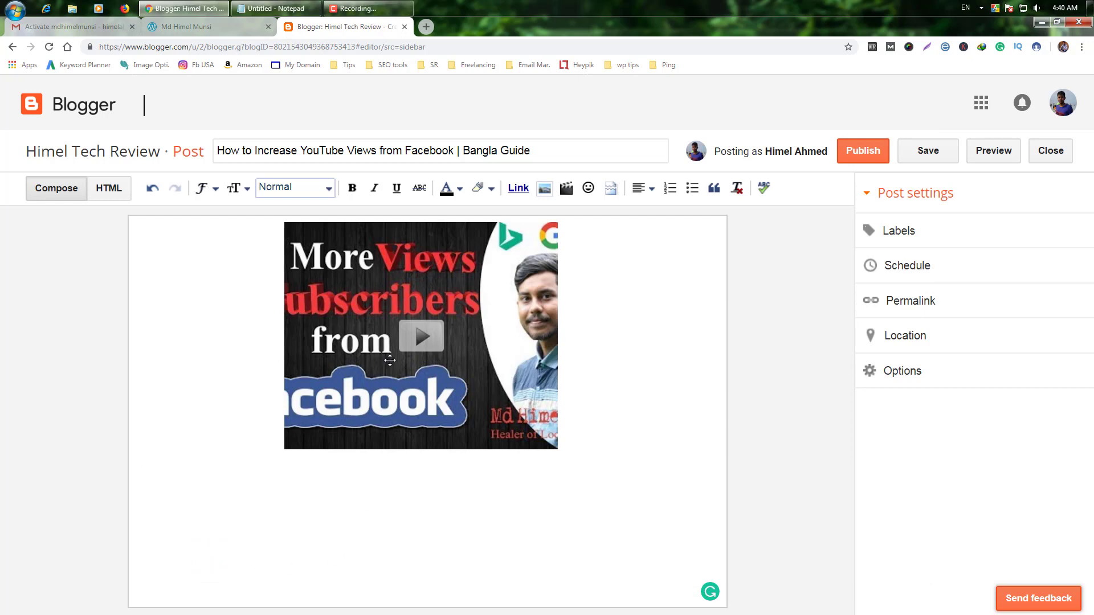
Step: Resize the embedded video in the HTML source from 320 × 266 to 560 × 315
left_click(501, 400)
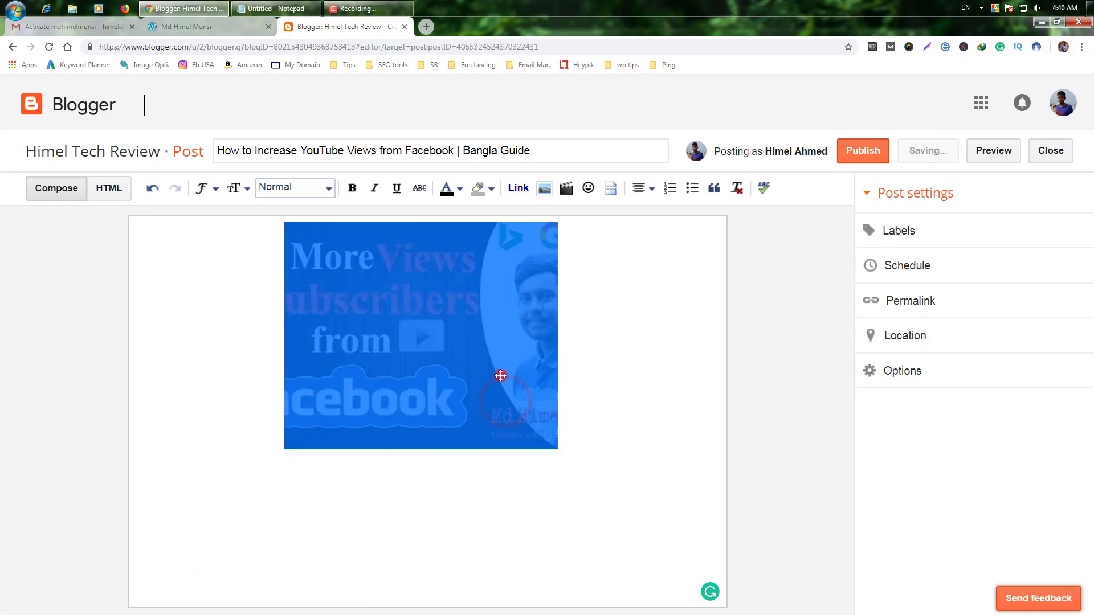
left_click(482, 369)
left_click(108, 188)
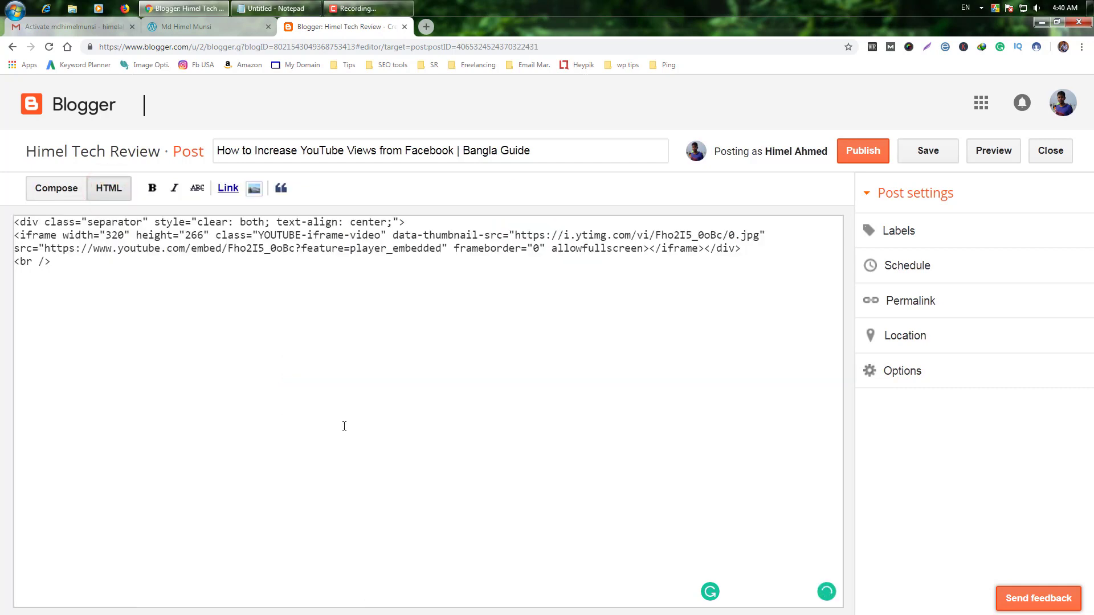
double_click(108, 236)
type("560")
left_click_drag(185, 235, 204, 235)
type("315")
left_click(201, 327)
left_click(53, 190)
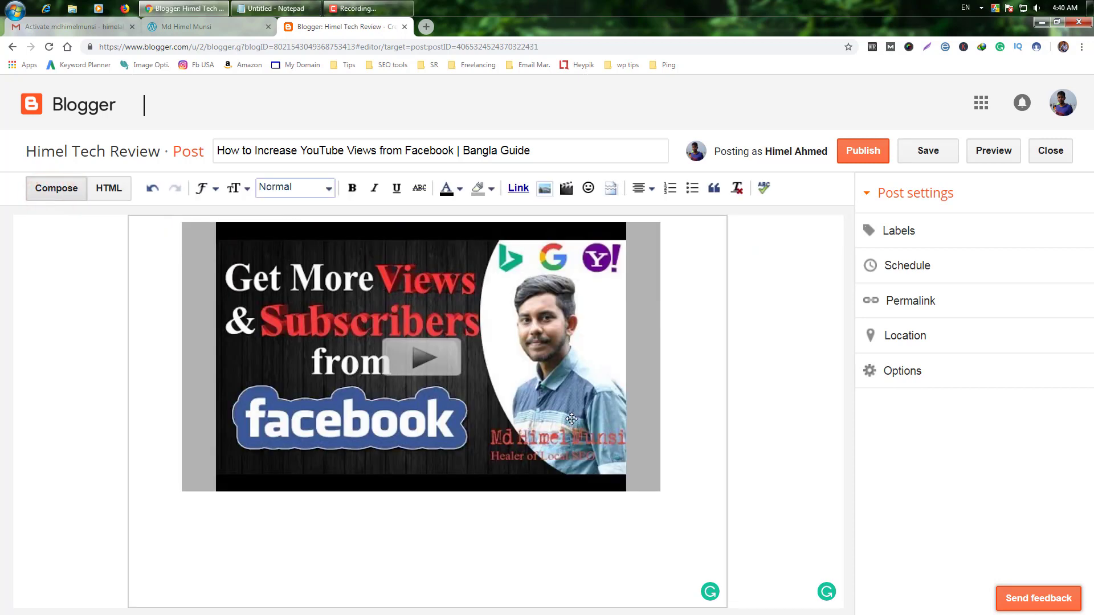
left_click(643, 531)
left_click(163, 543)
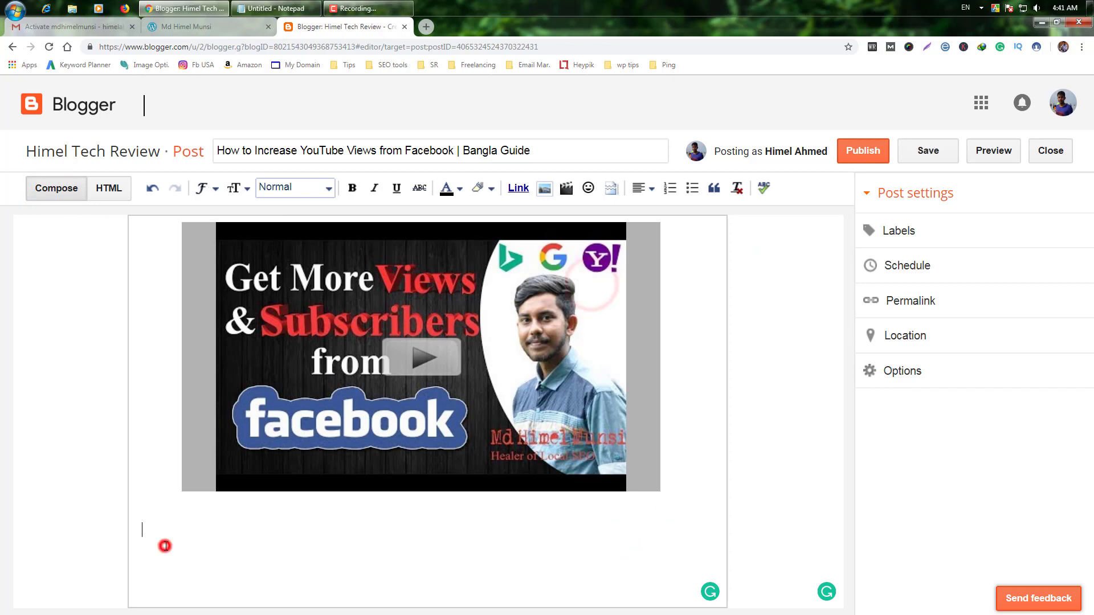
Step: Paste the description under the video, publish the post, and view the live blog
right_click(166, 531)
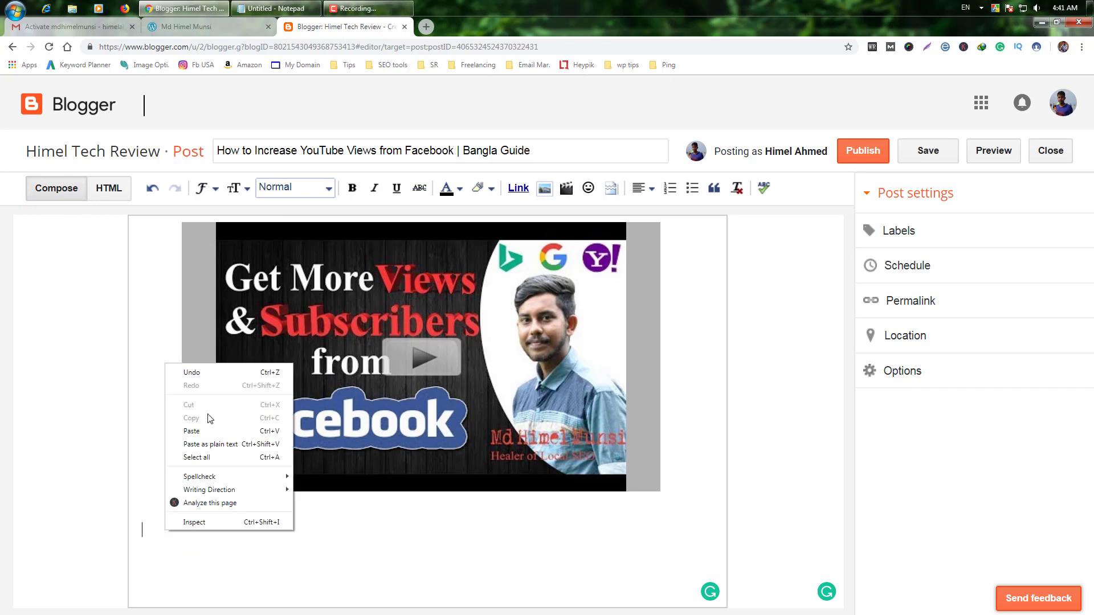
left_click(212, 430)
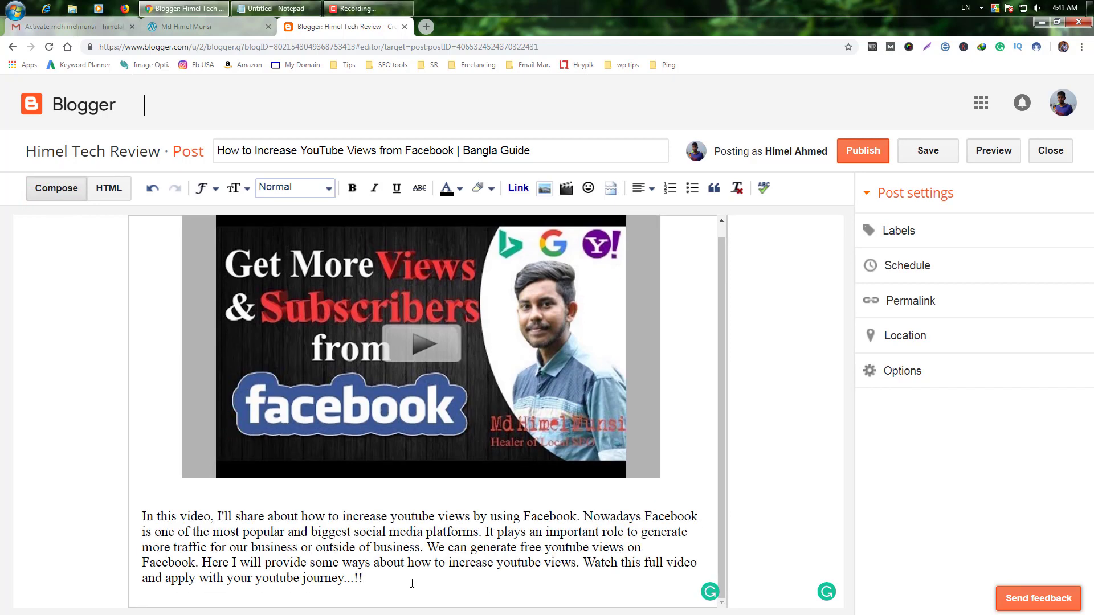
left_click(870, 160)
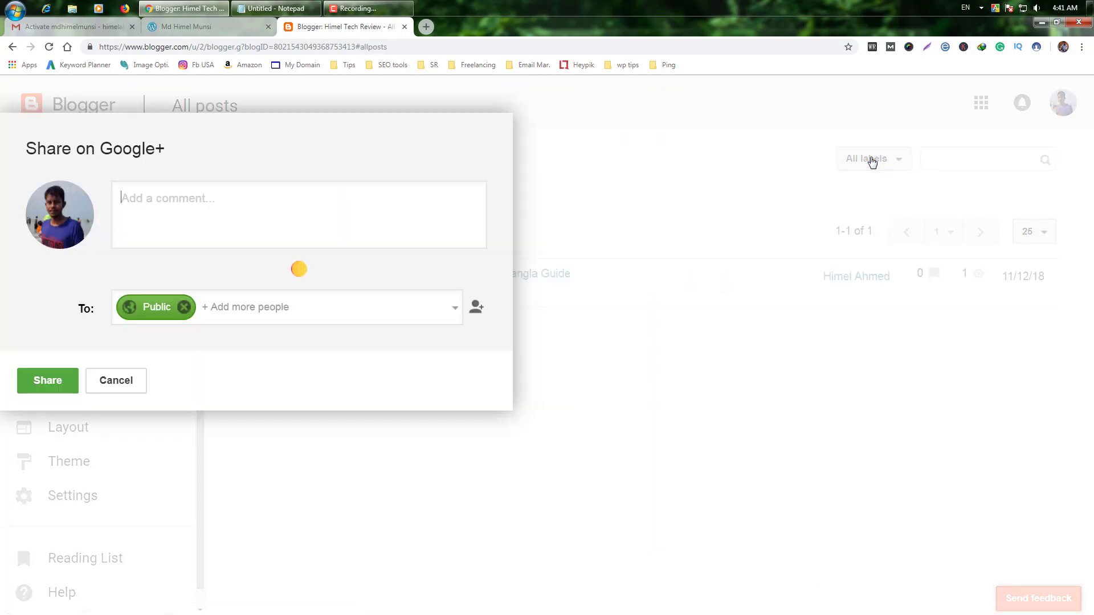
left_click(399, 584)
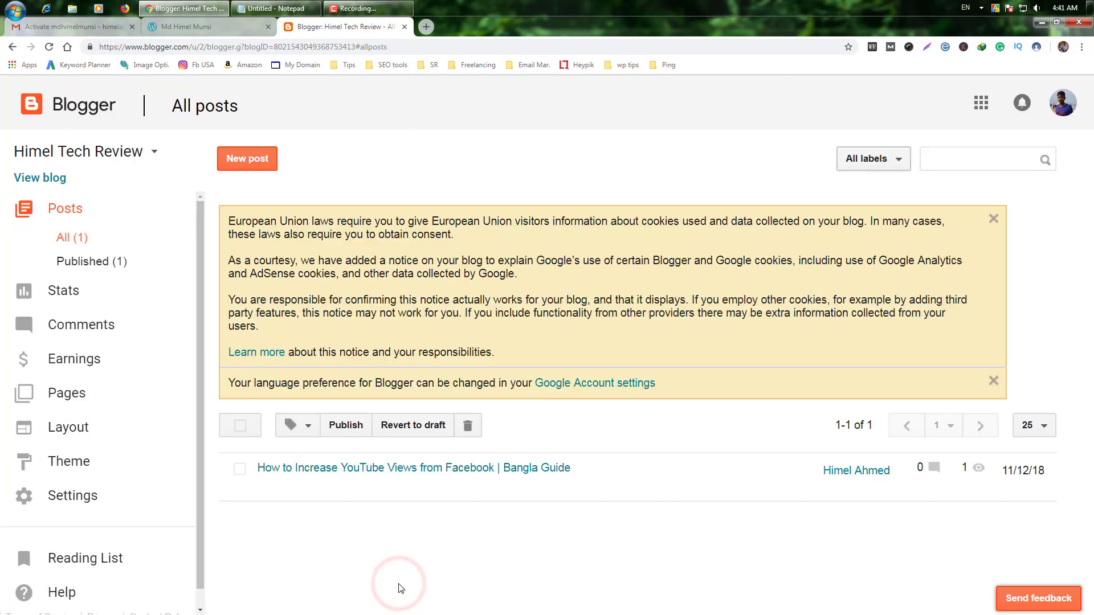
left_click(44, 179)
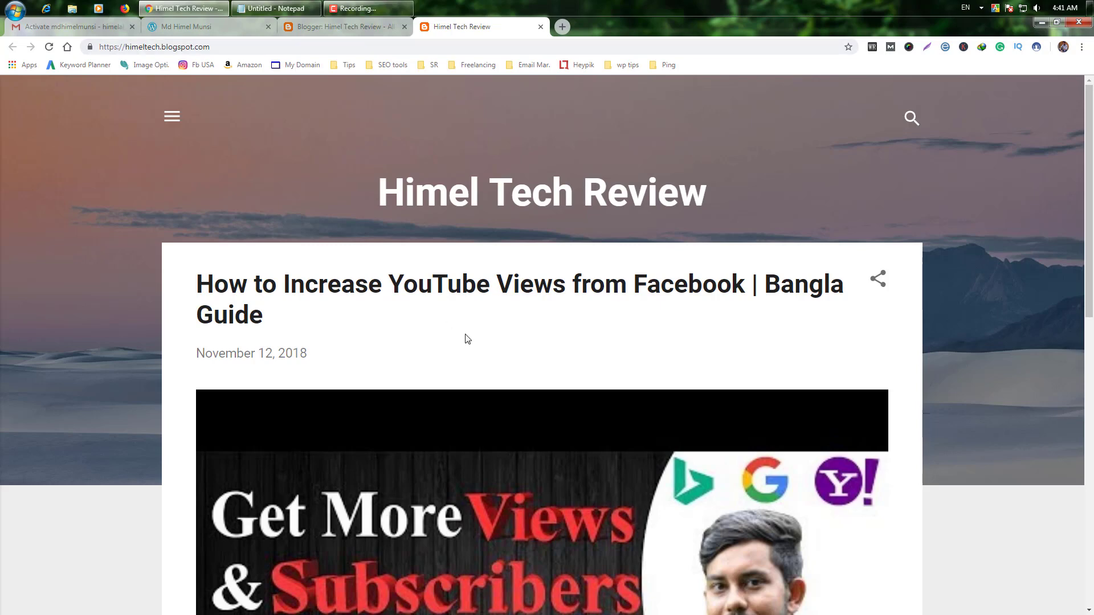
Step: Review the live blog and its address, then close the Blogger dashboard tab
scroll(464, 340, "down", 7)
scroll(618, 270, "up", 7)
left_click(219, 47)
left_click_drag(202, 51, 97, 45)
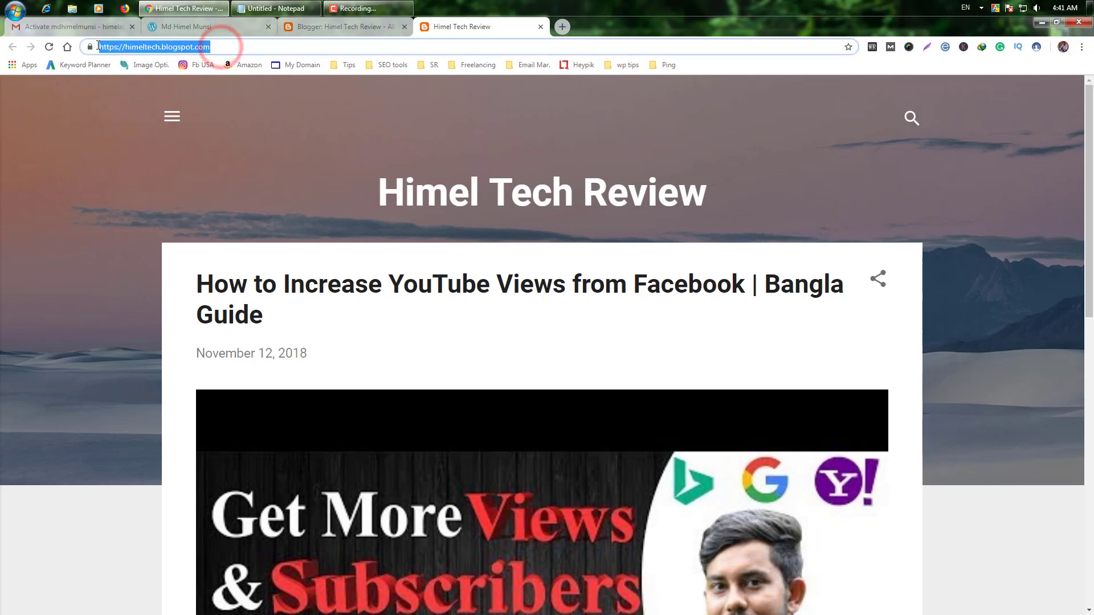
left_click(233, 45)
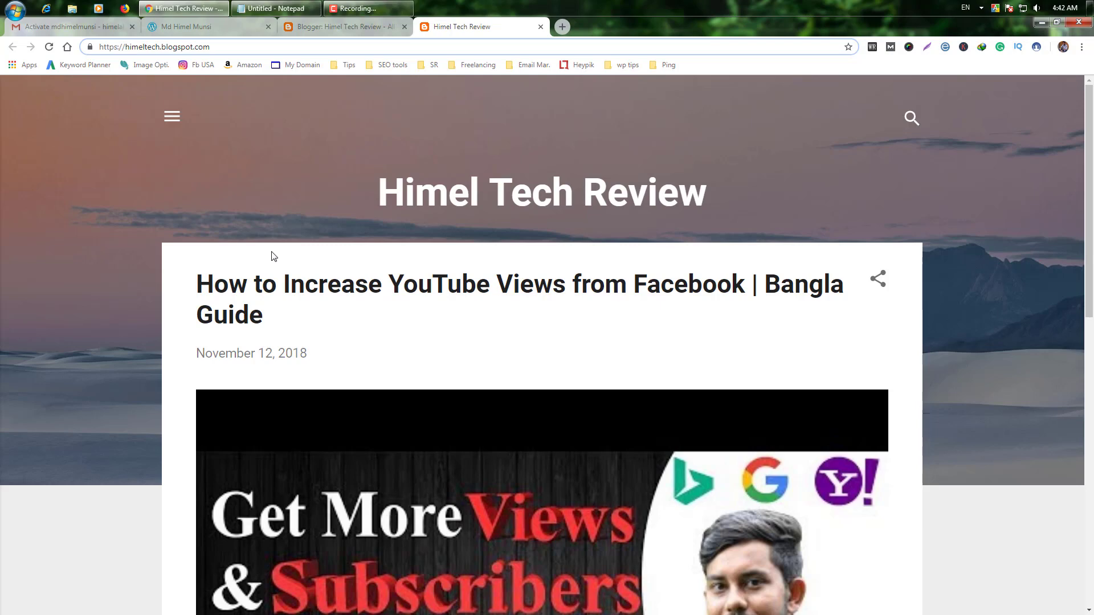
key("ctrl+shift+Tab")
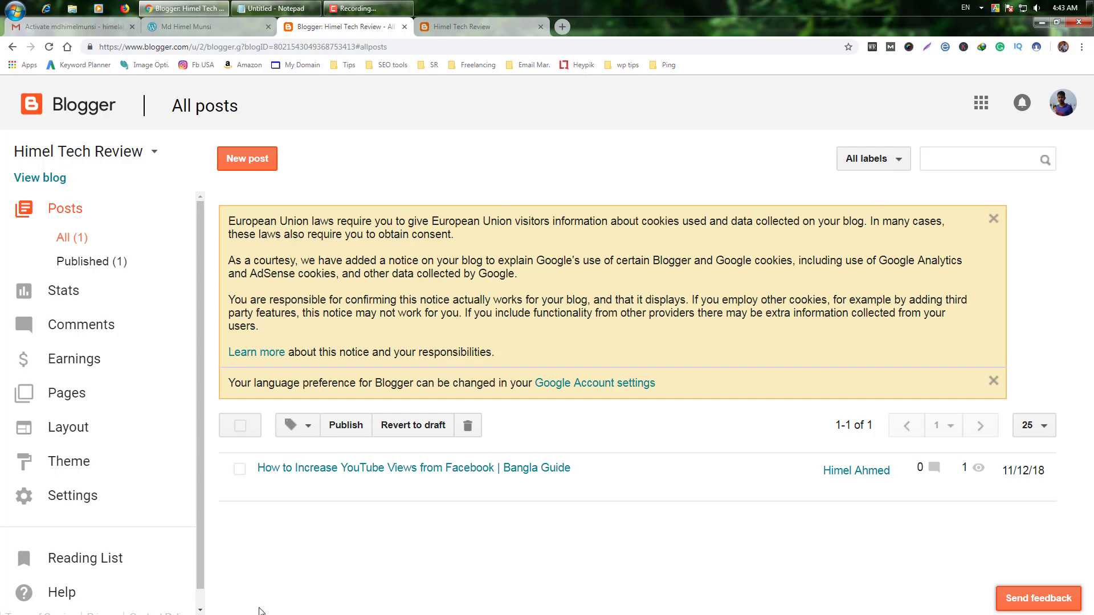
left_click(472, 27)
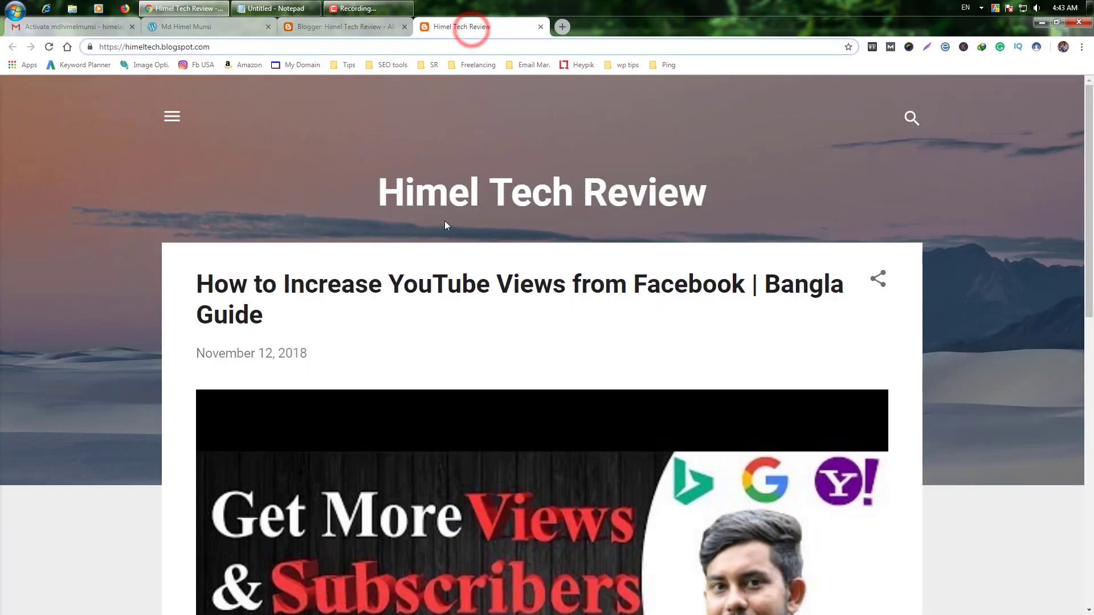
left_click(405, 27)
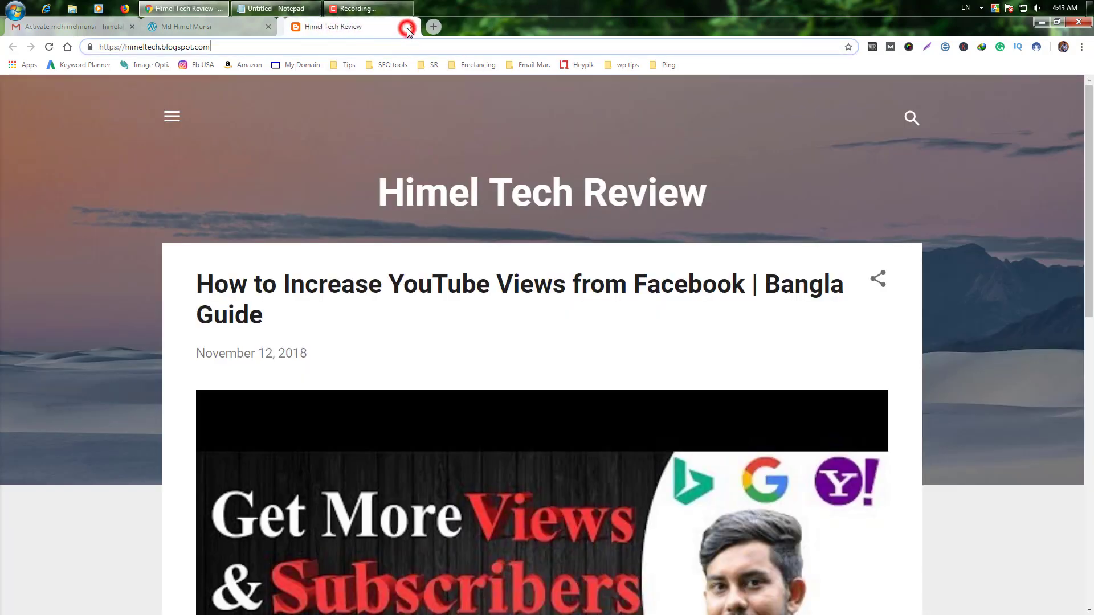